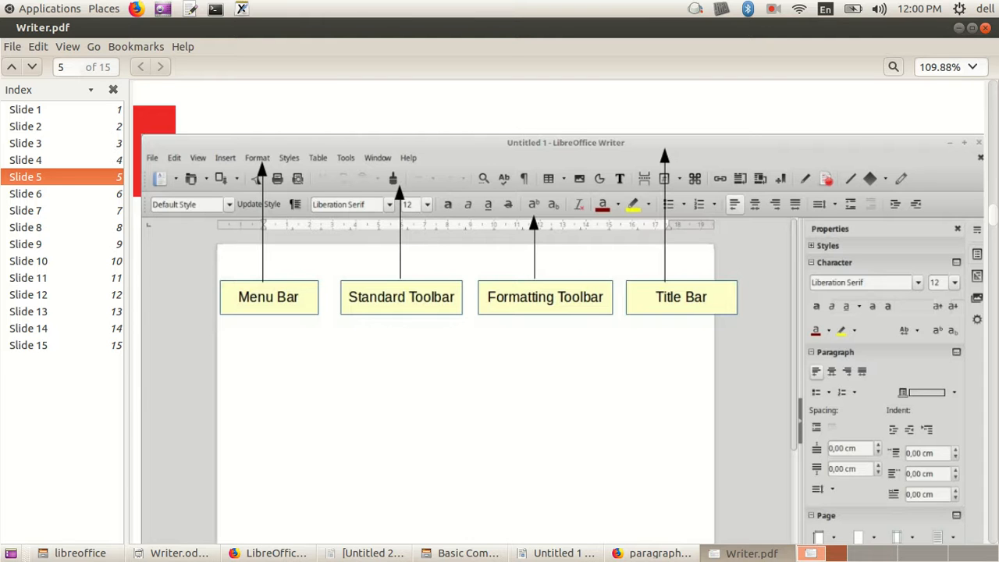
Step: Launch LibreOffice Writer from the desktop's Office applications to start a new blank text document
click(563, 552)
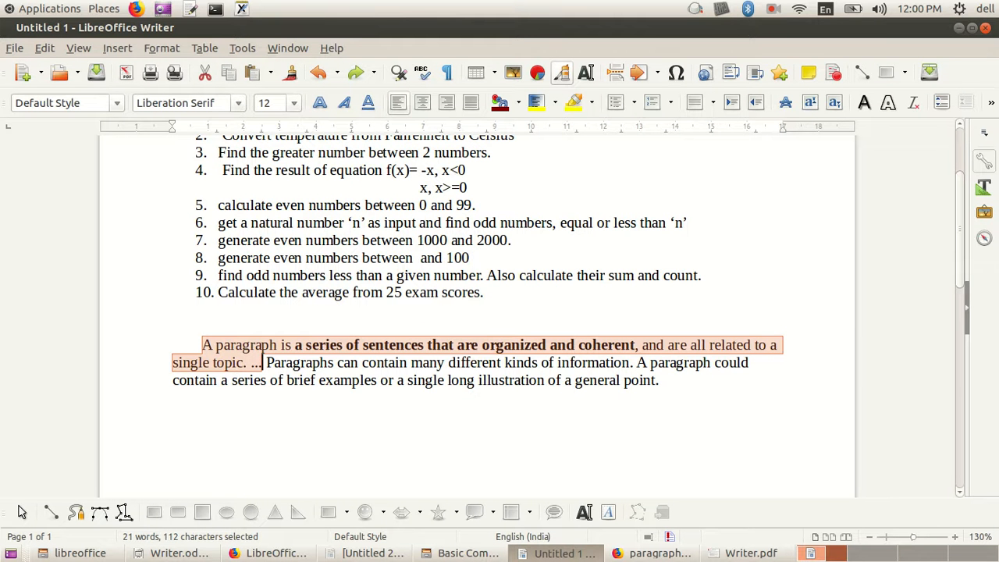
click(49, 9)
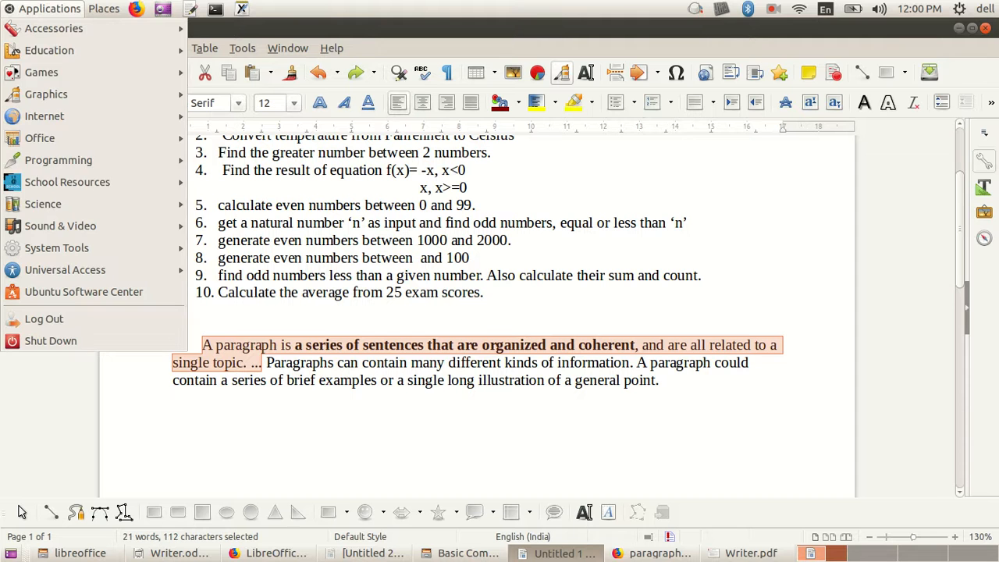
mouse_move(39, 138)
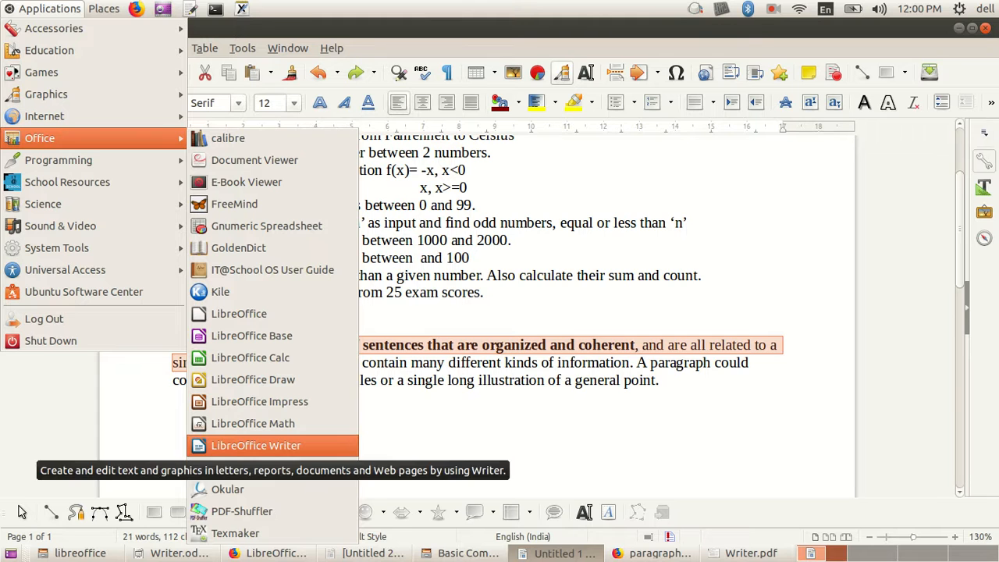
click(255, 444)
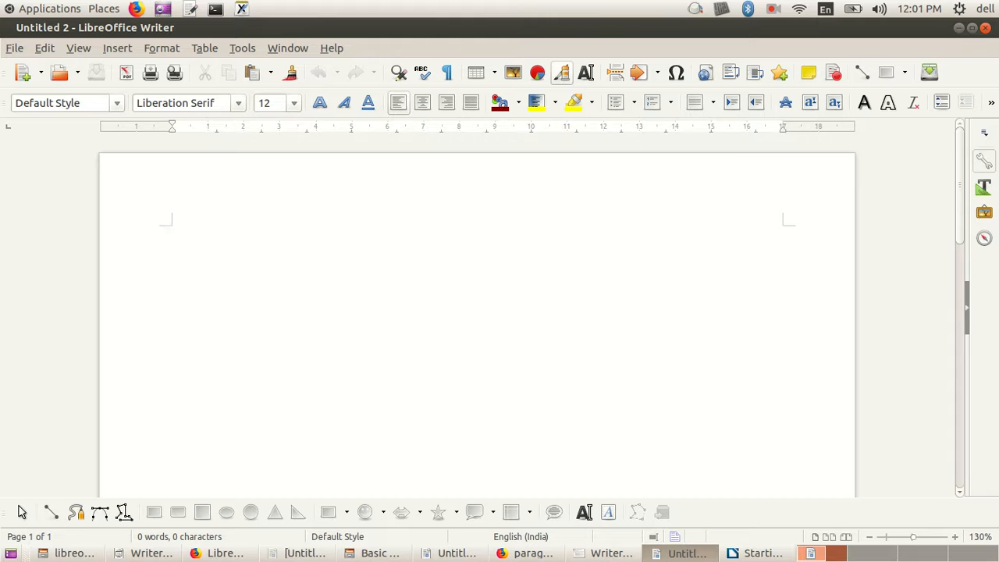
Step: Enter the line "This is a new document" at the start of the blank document
text(This is a ne)
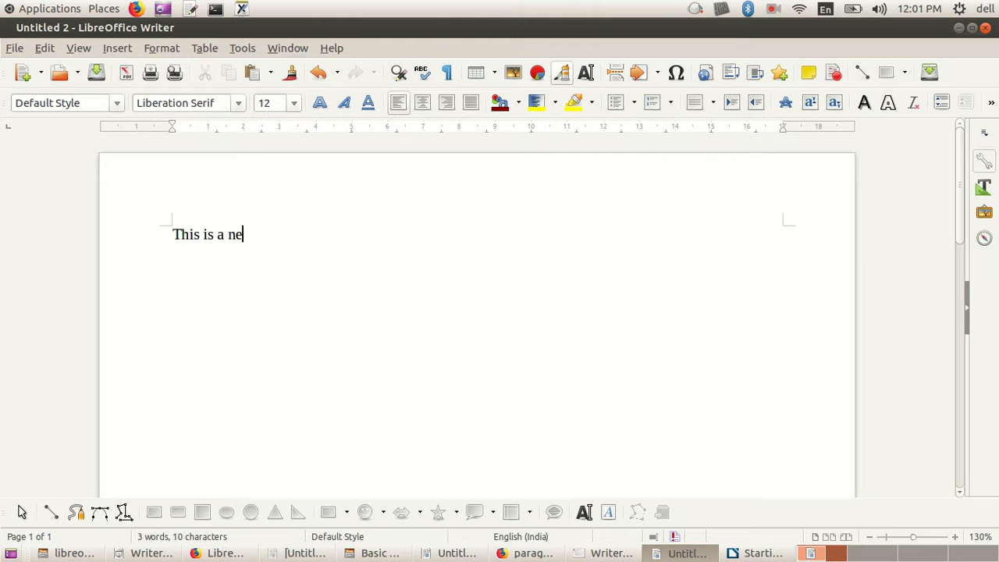
text(w docu)
key(BackSpace)
text(cuen)
key(BackSpace)
key(BackSpace)
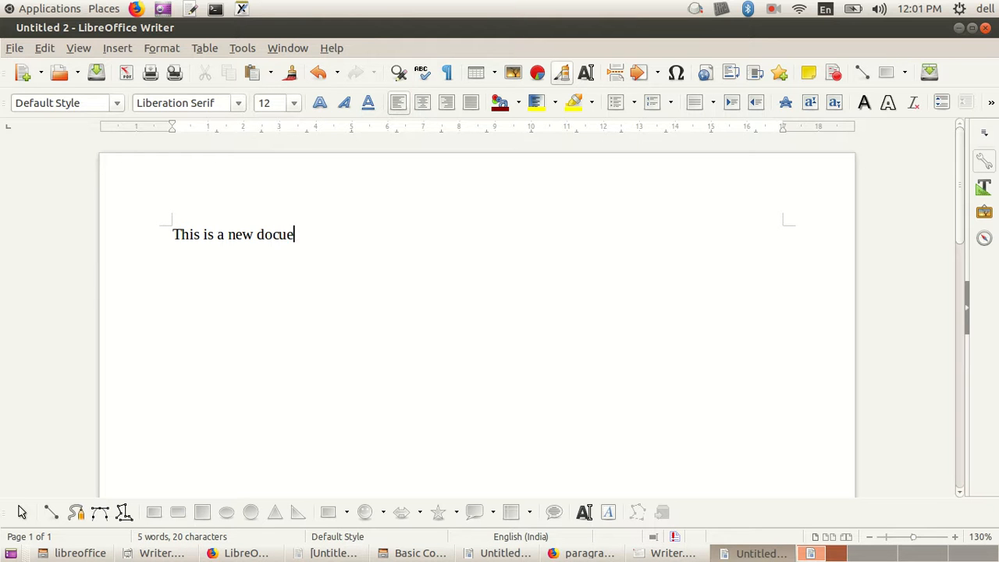
text(ment)
Step: In Firefox, open the University of Toronto Paragraphs result and copy from "What is a paragraph?" through "generally don't have topic sentences."
click(582, 554)
scroll(499, 336, down, 5)
scroll(312, 291, down, 4)
click(312, 292)
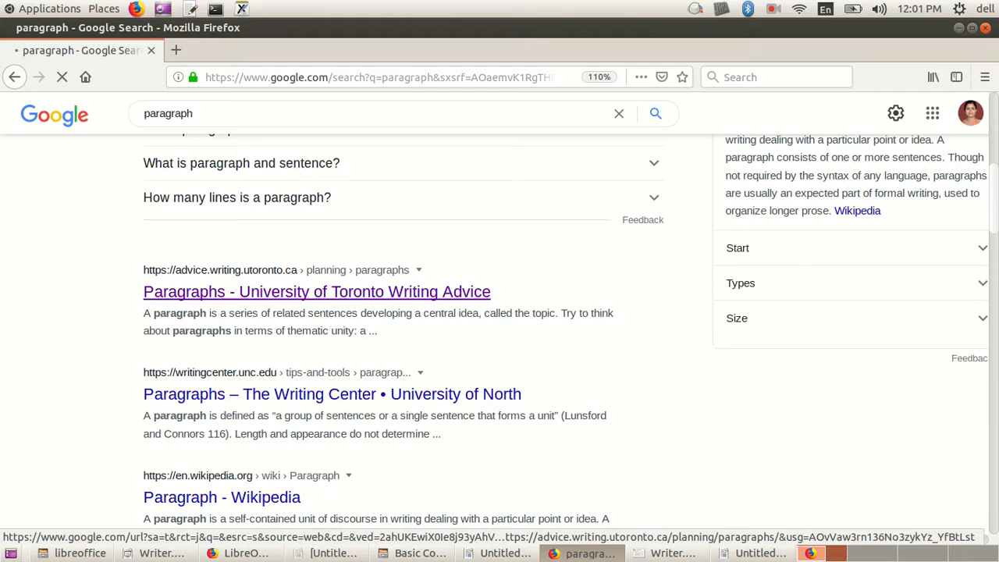
scroll(312, 291, down, 2)
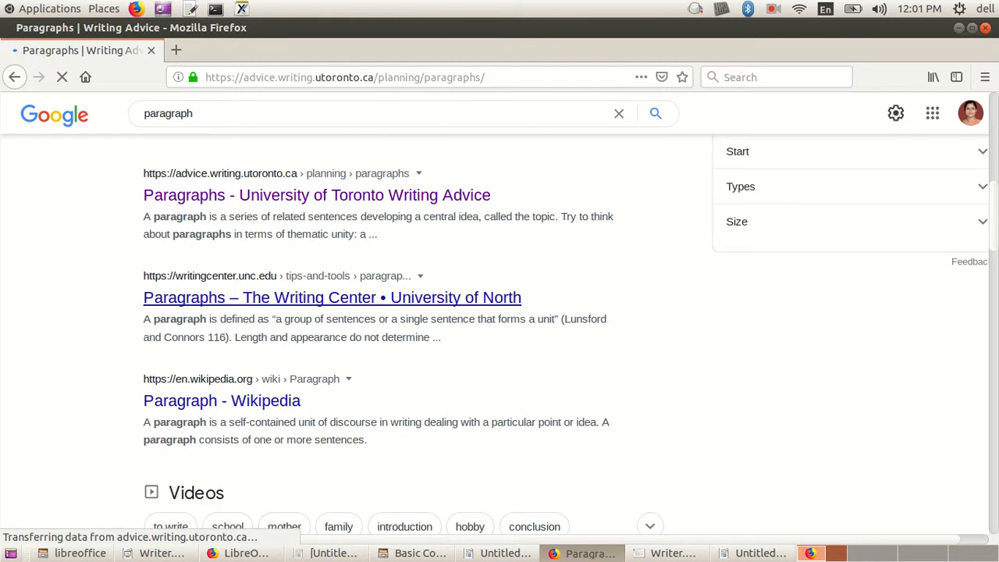
scroll(312, 291, down, 3)
drag(78, 196, 309, 412)
key(ctrl+c)
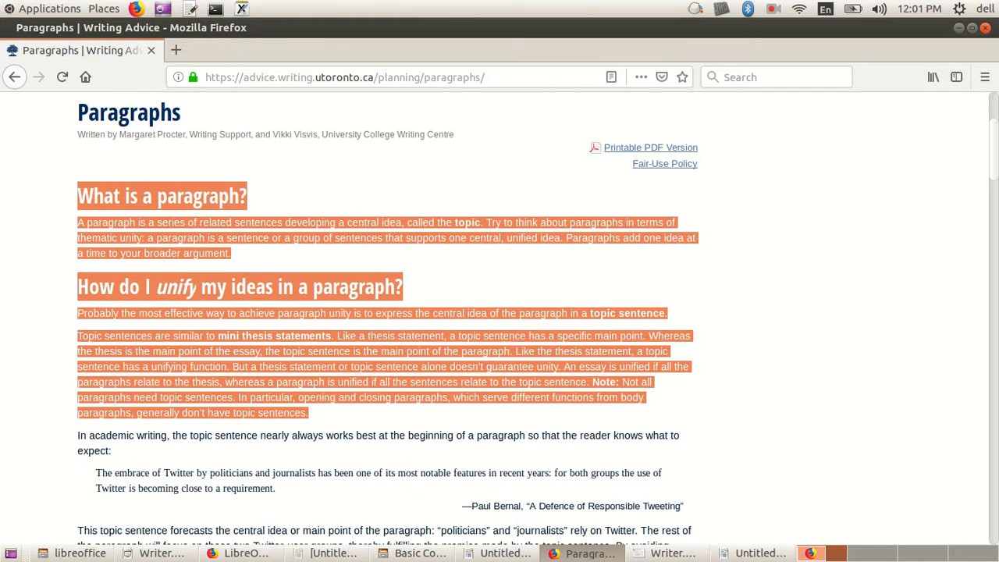
Step: Return to the new Writer document and paste the copied web text on a new line below "This is a new document"
key(alt+Tab)
key(Return)
key(ctrl+v)
scroll(476, 312, up, 3)
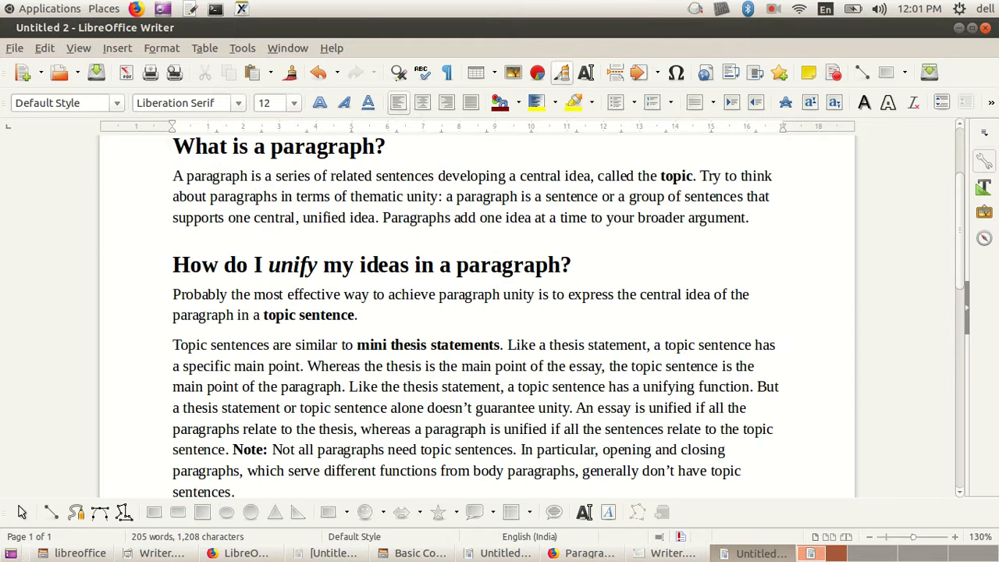
scroll(476, 312, up, 3)
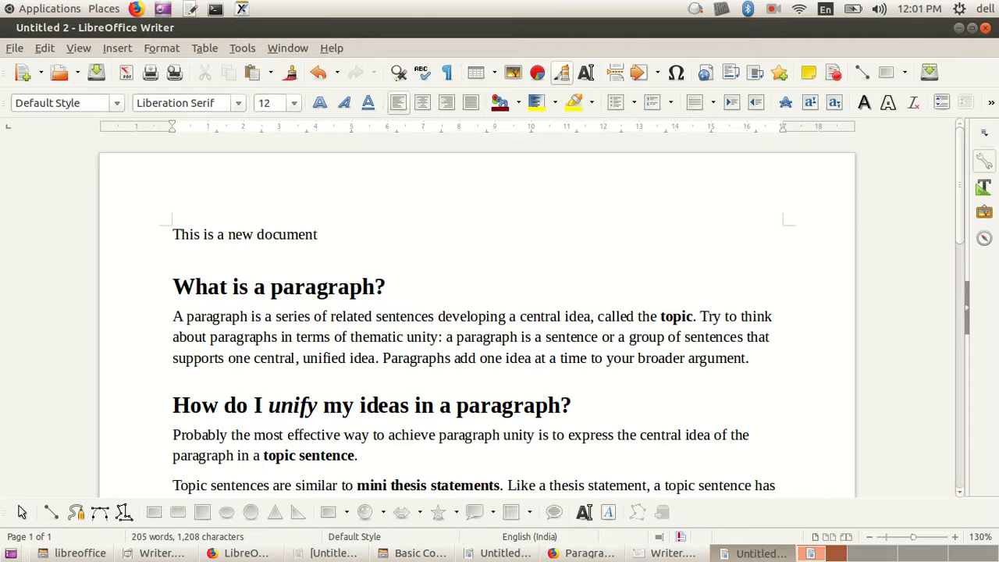
Step: Examine the formatting of the pasted text, including the phrase "mini thesis statements" and the word "unify" in the second heading
scroll(476, 312, down, 2)
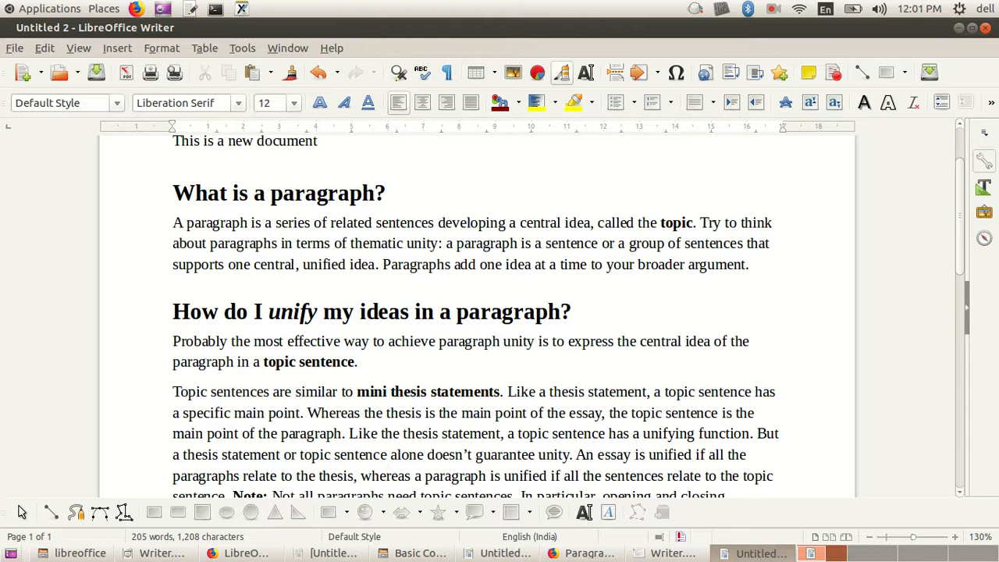
scroll(429, 312, down, 3)
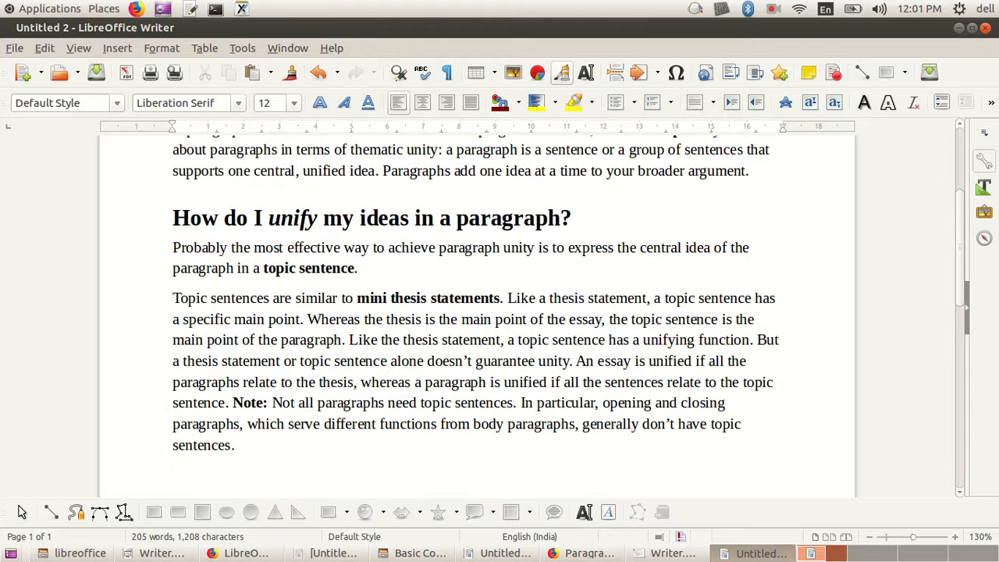
drag(356, 298, 507, 298)
click(483, 361)
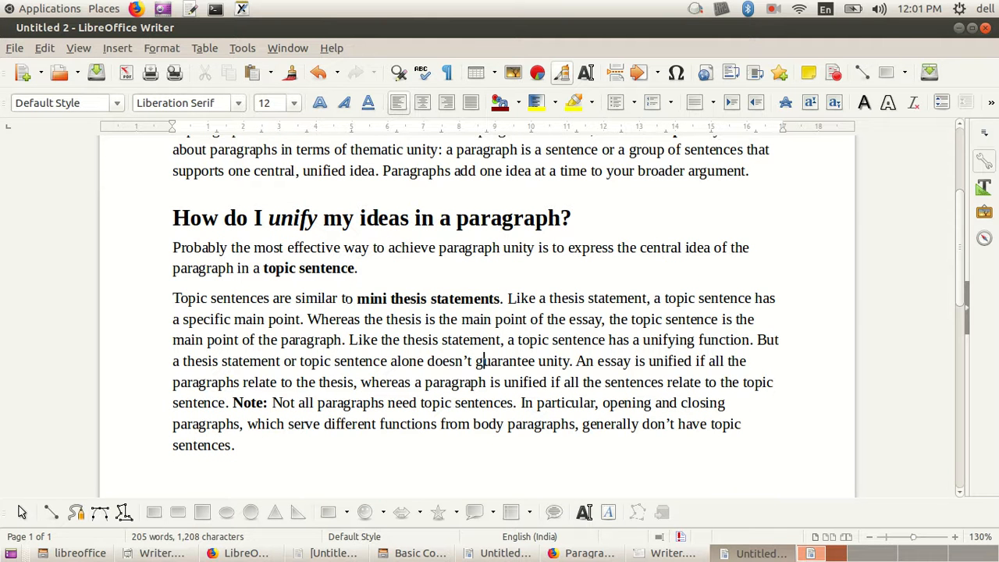
drag(356, 298, 509, 298)
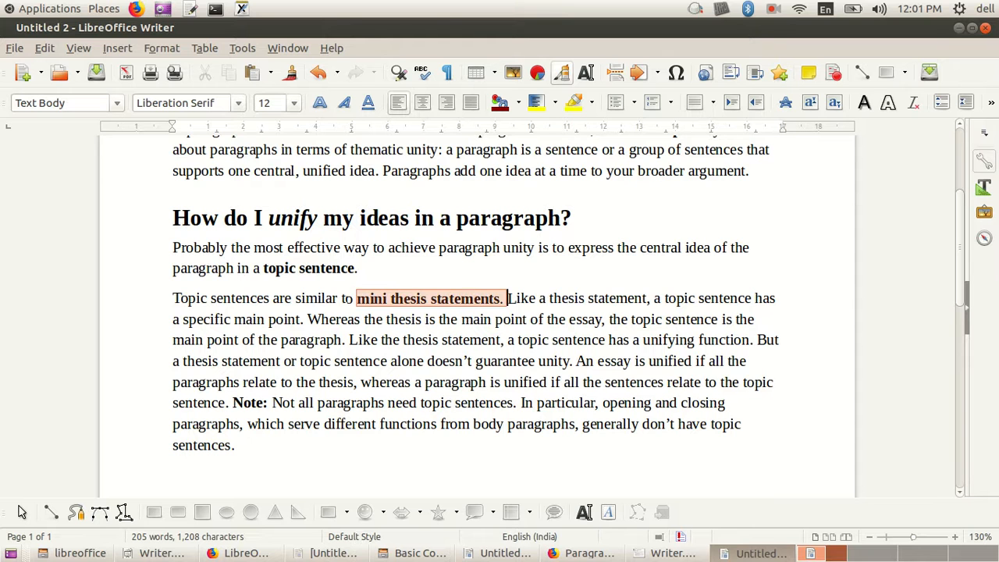
click(488, 339)
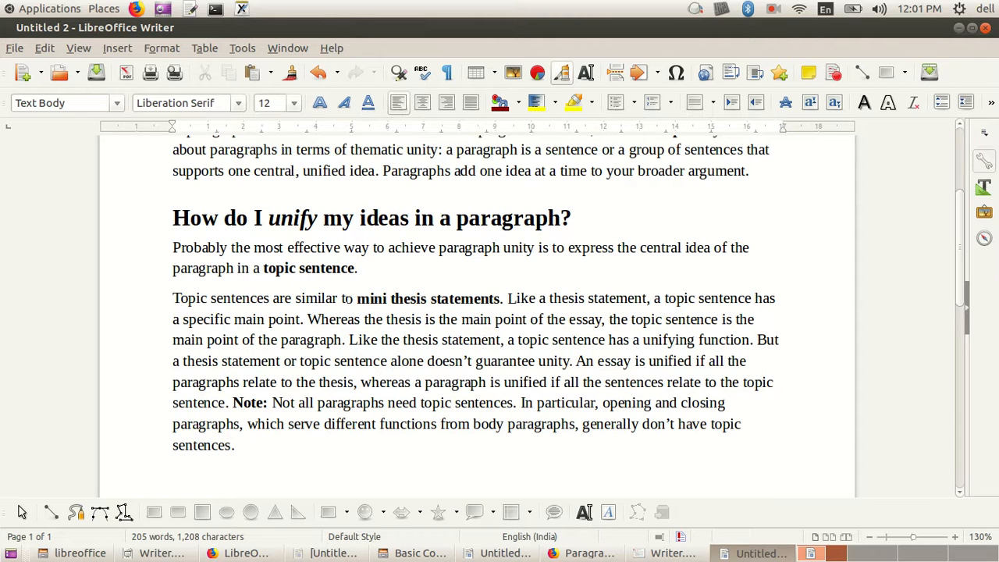
drag(357, 298, 494, 299)
drag(553, 382, 559, 381)
drag(357, 298, 480, 298)
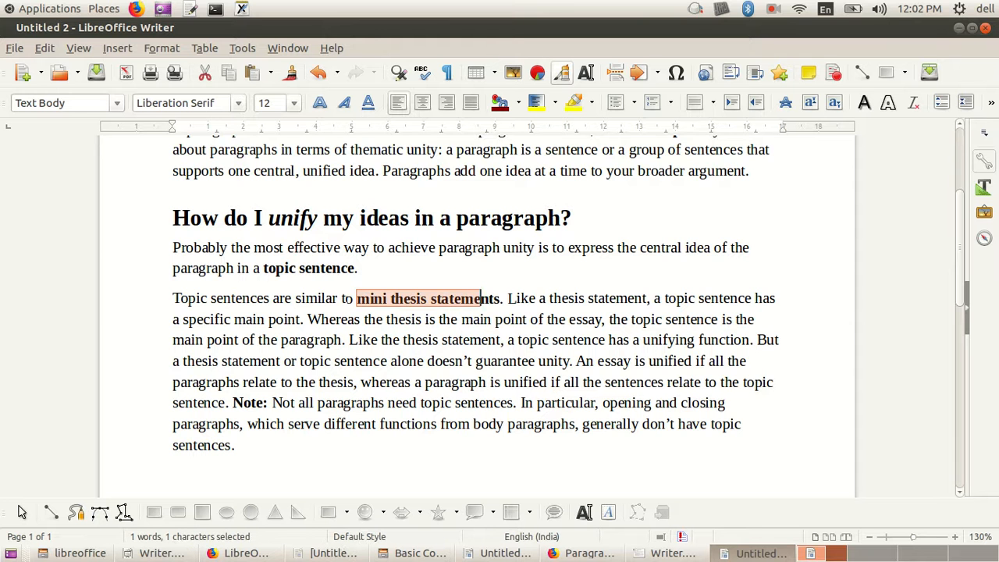
scroll(481, 298, up, 1)
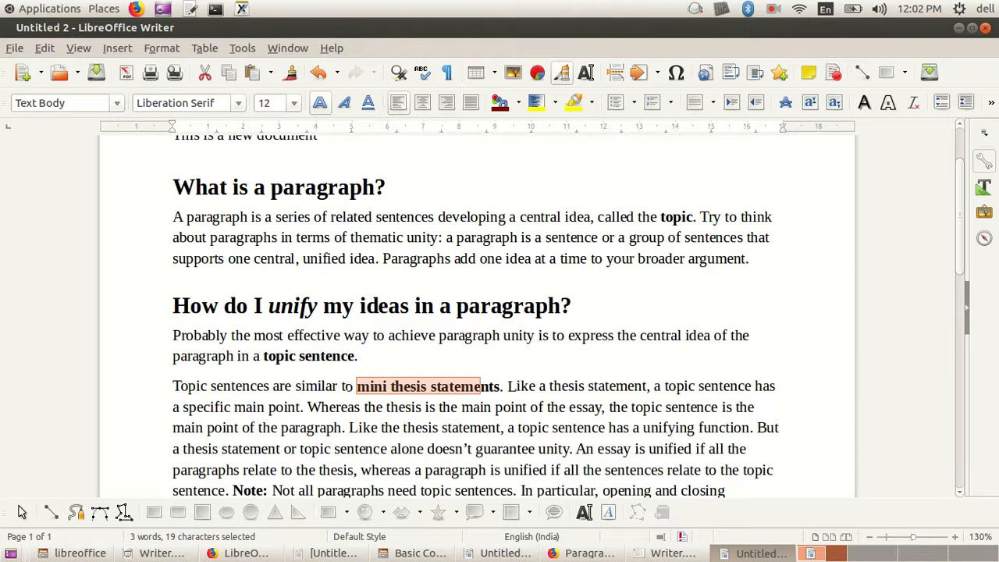
double_click(294, 305)
click(418, 385)
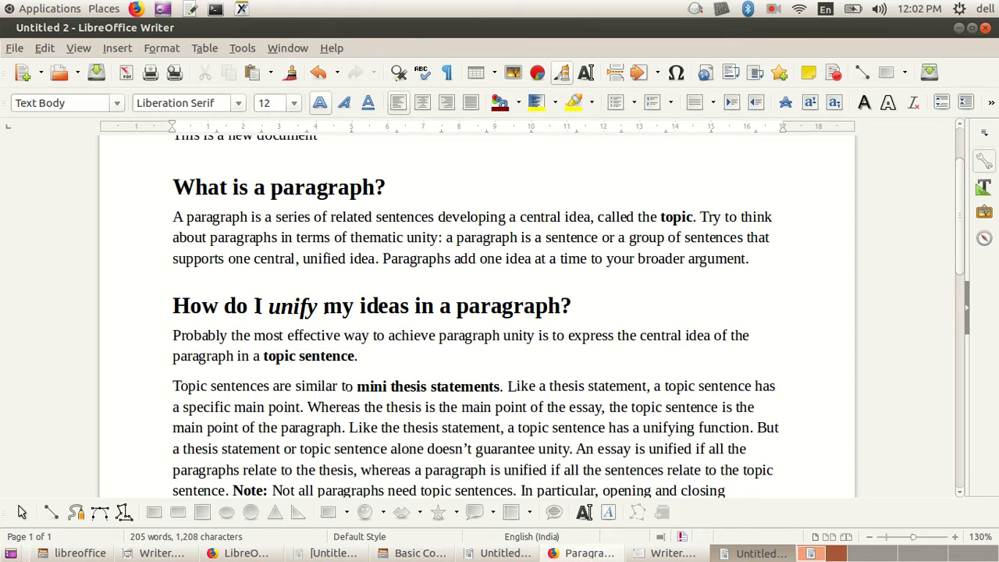
Step: Compare the new document with the source web page in Firefox and the Untitled 1 document in Writer
click(589, 553)
click(499, 351)
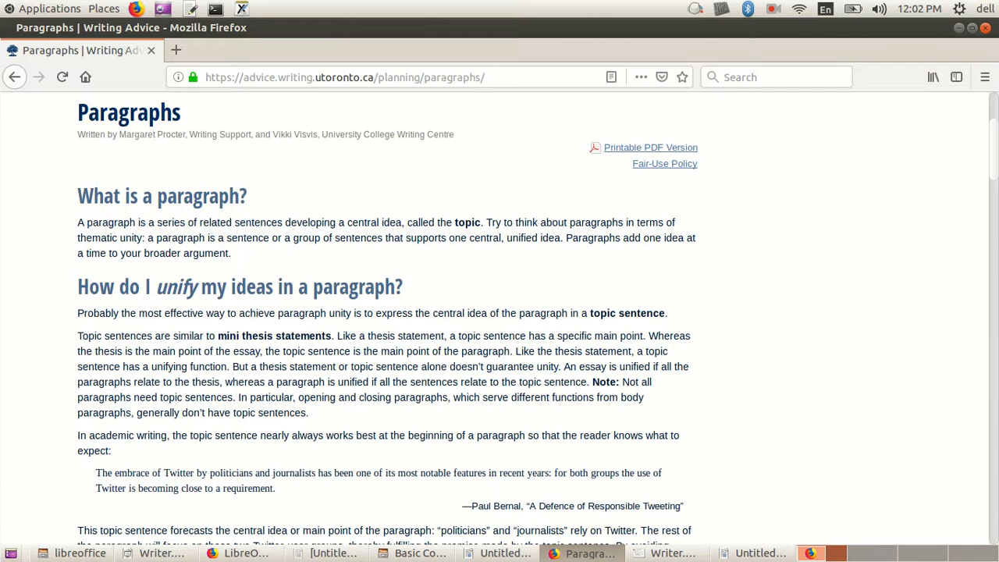
click(499, 553)
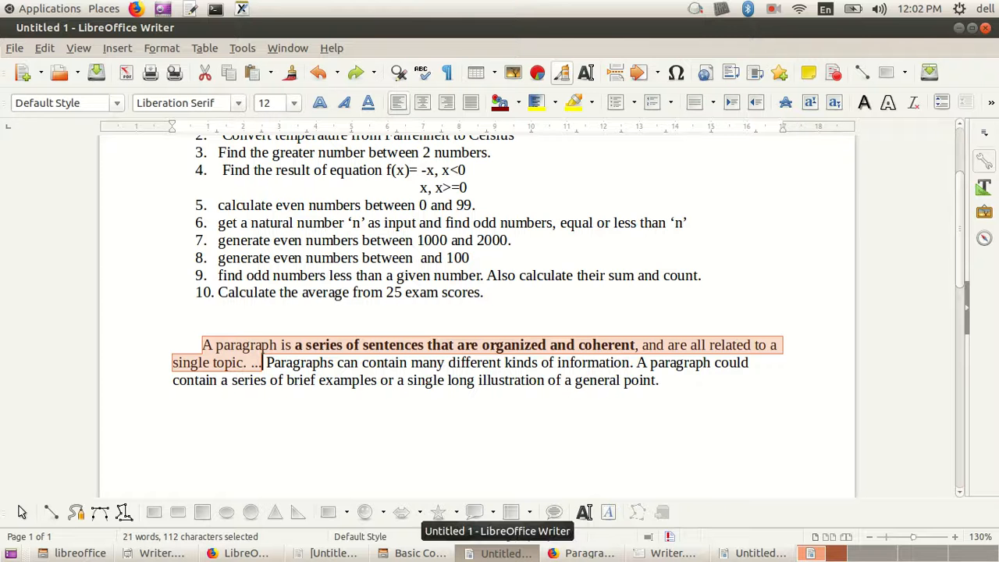
click(761, 553)
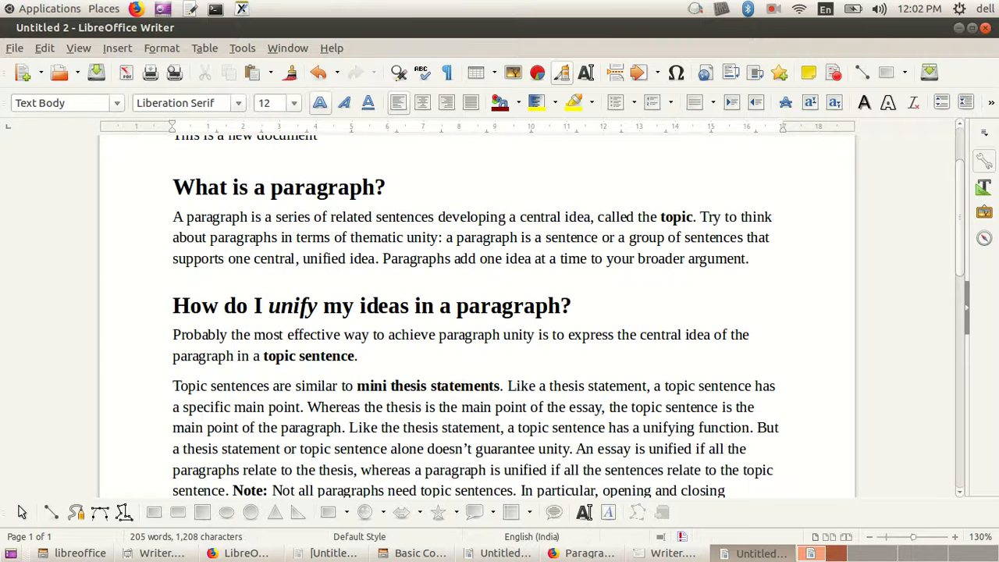
scroll(478, 316, down, 5)
scroll(477, 316, up, 8)
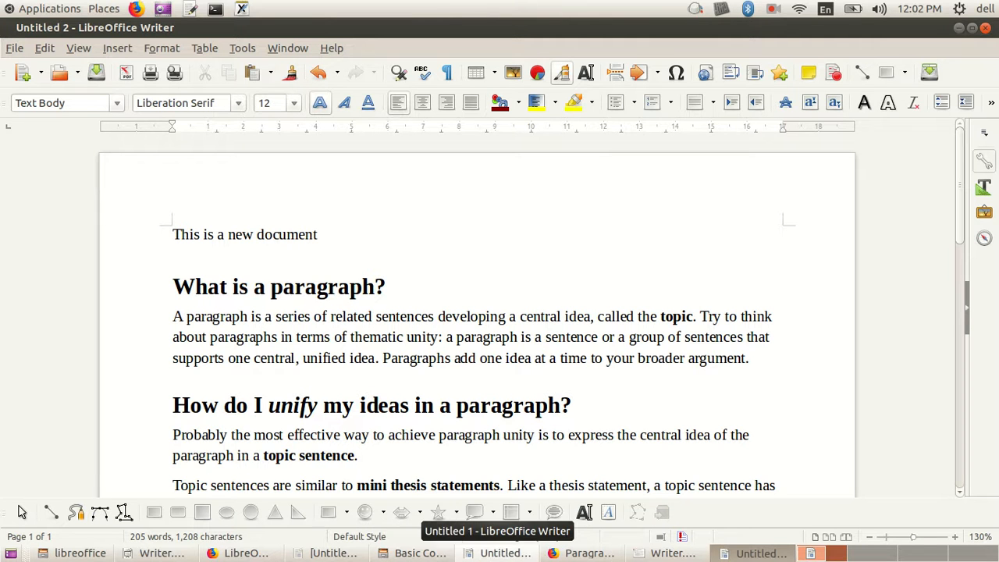
Step: Review the labelled interface slide in Writer.pdf, and look through the Writer commands grouped under File, Edit, View, Insert, Format and Window
click(671, 552)
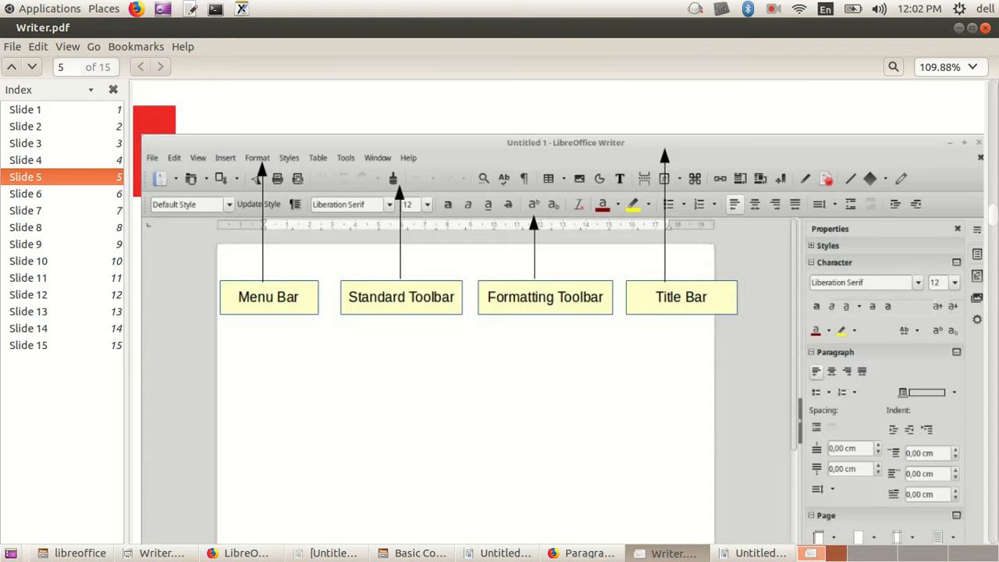
click(753, 553)
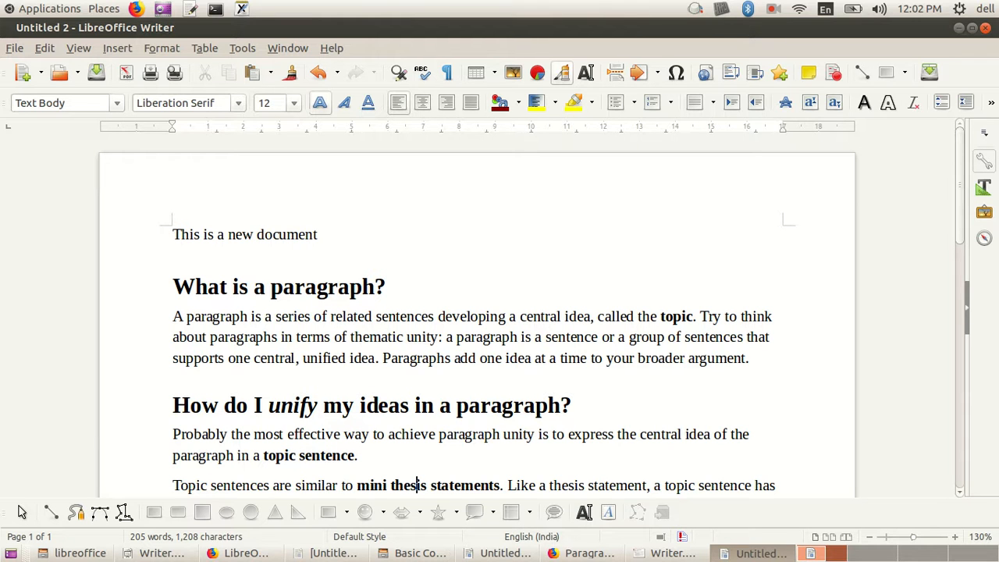
key(alt+f)
key(Right)
key(Right)
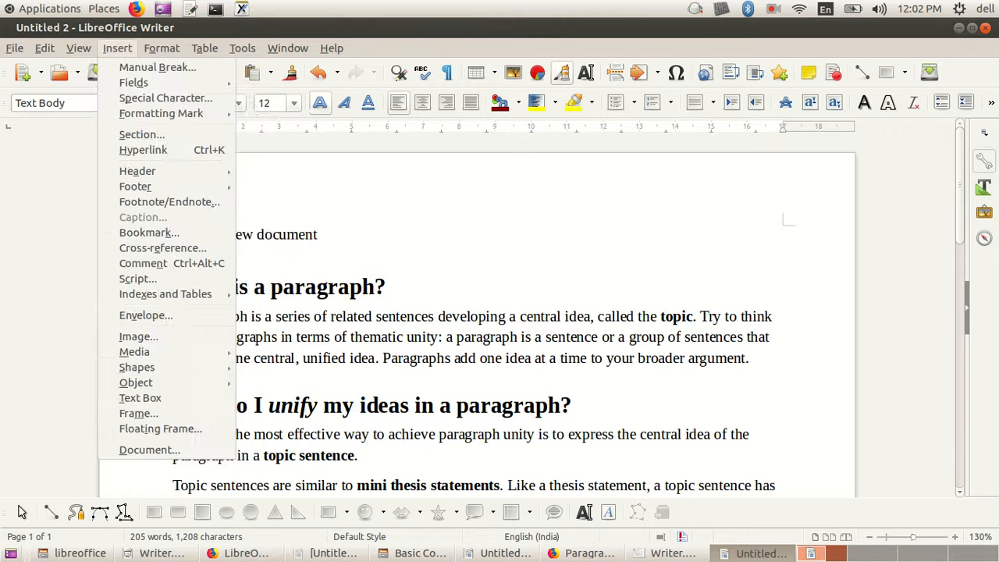
key(Right)
key(Right)
key(Right)
key(Right)
key(Right)
key(Right)
key(Right)
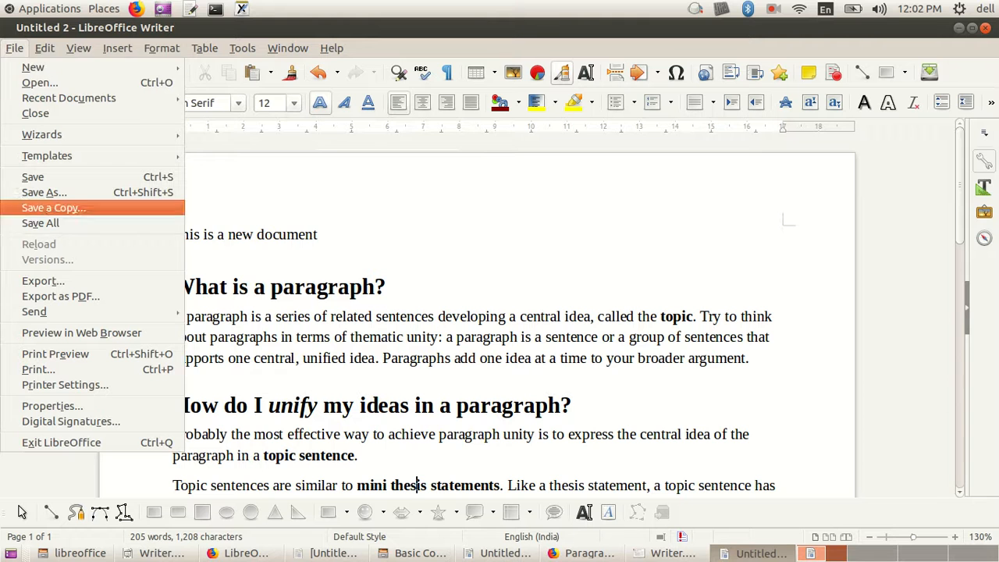
mouse_move(33, 68)
key(Right)
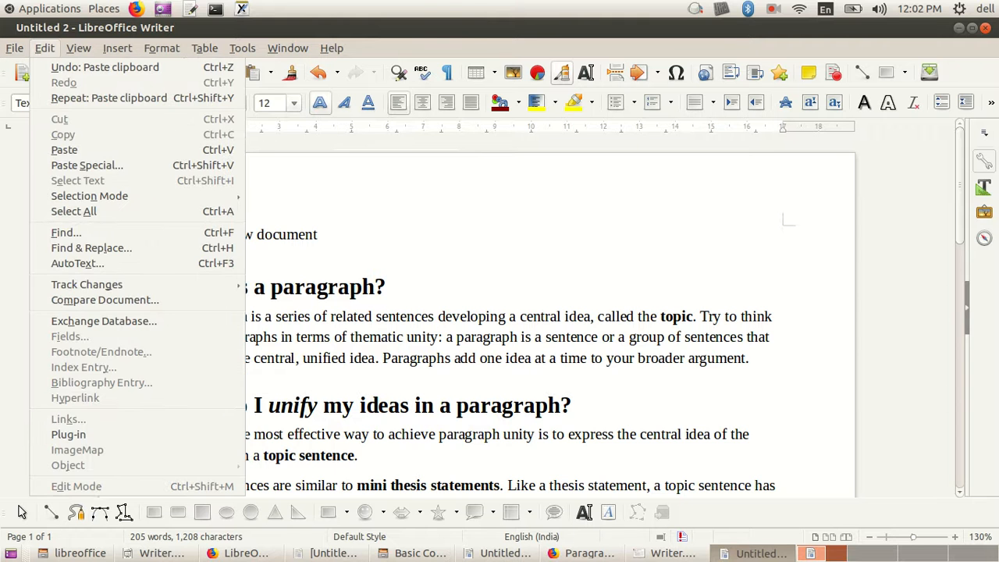
key(Right)
key(Right)
key(Right)
key(Right)
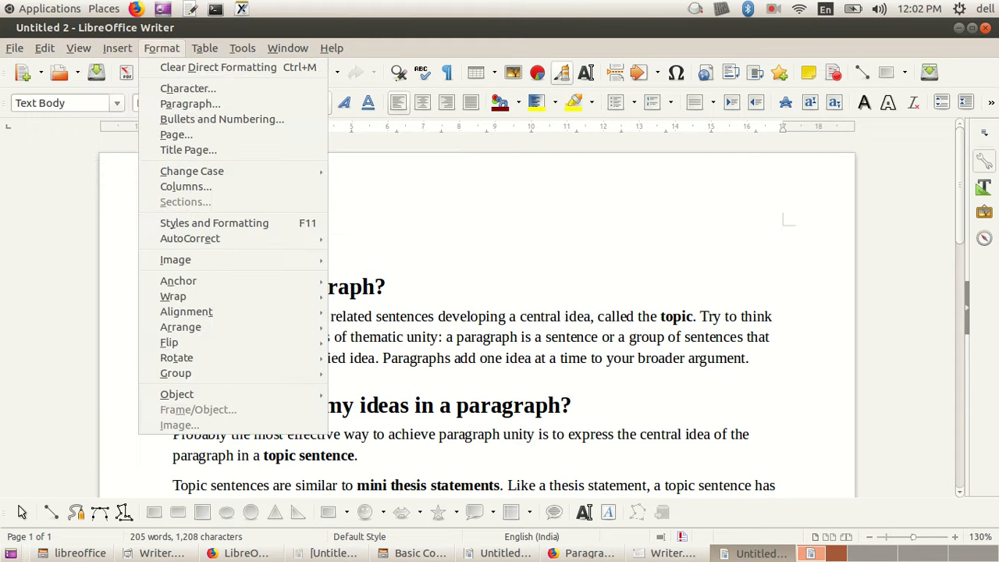
key(Right)
key(Right)
key(Right)
key(Right)
key(Right)
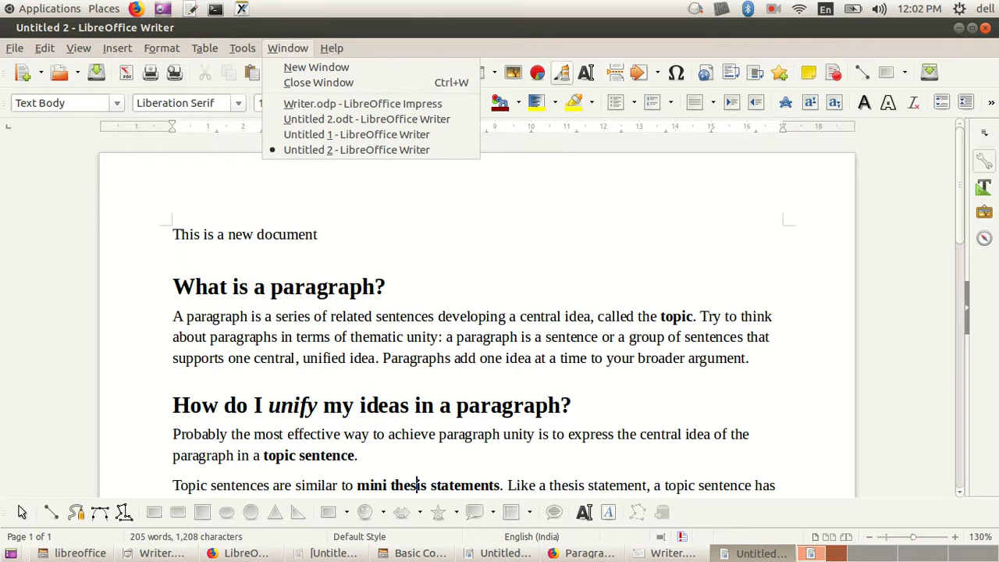
key(Left)
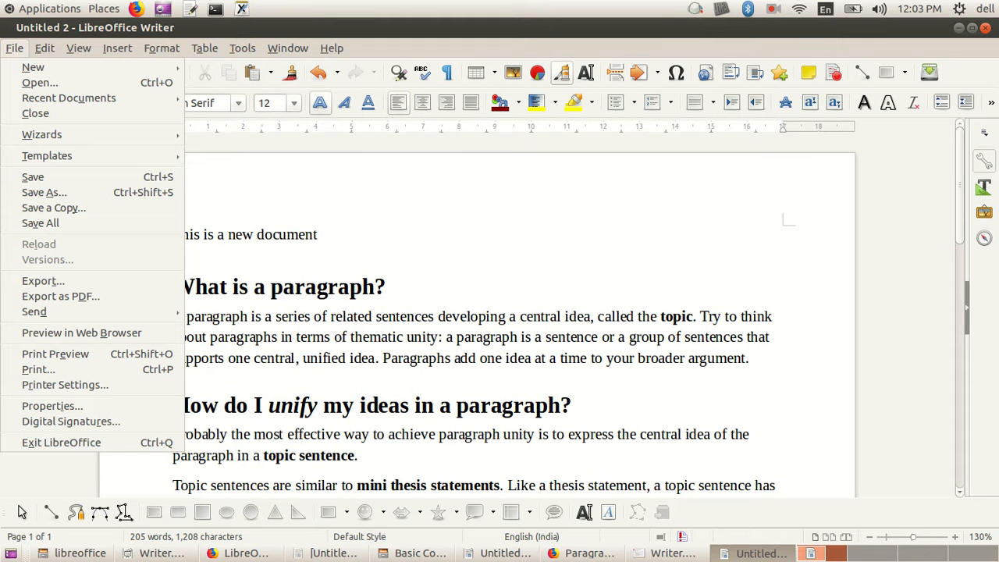
key(Escape)
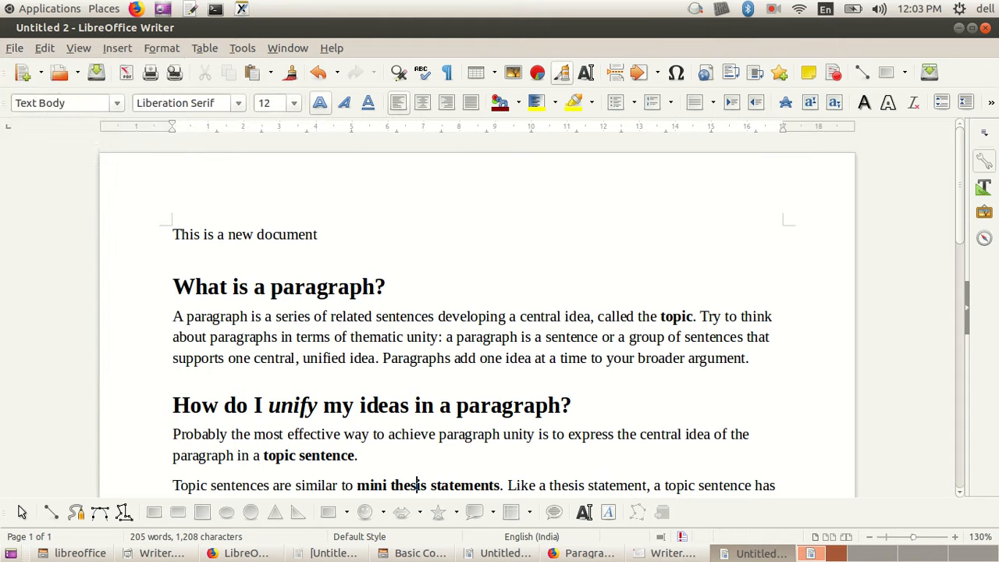
Step: Compare the labelled toolbar slide in Writer.pdf with the new Writer document, and review the View and File commands, including Save
click(667, 553)
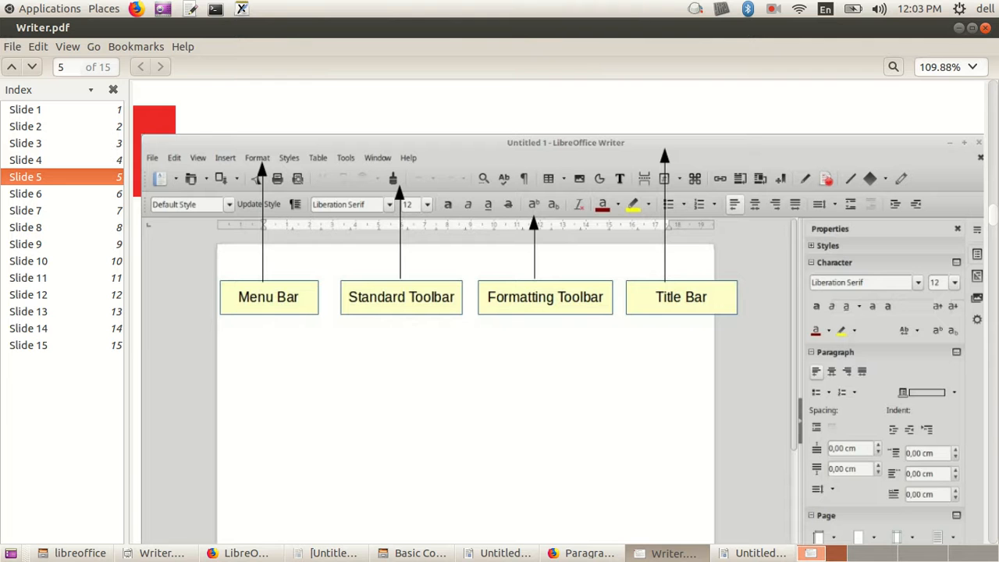
click(753, 553)
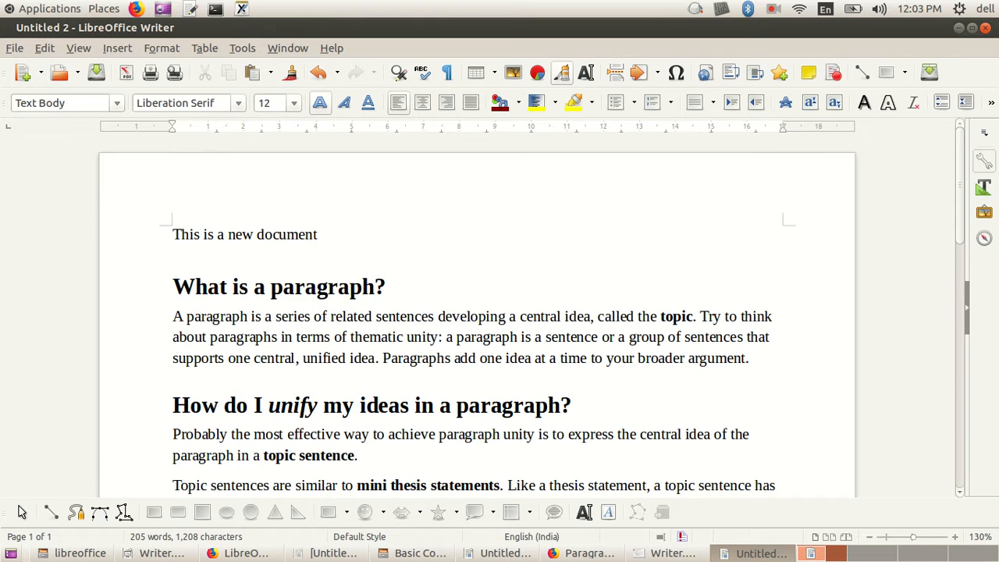
click(15, 49)
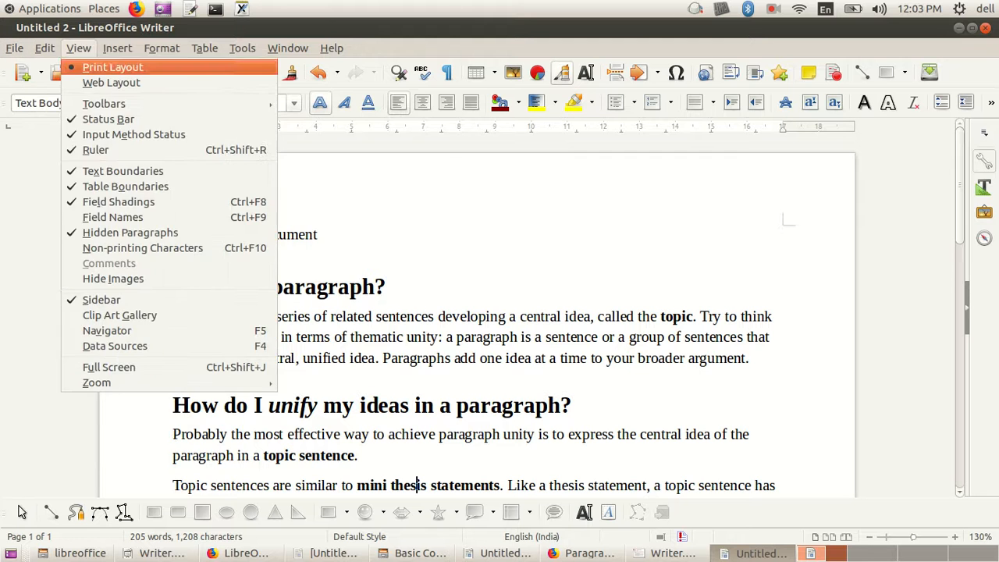
mouse_move(242, 48)
mouse_move(14, 48)
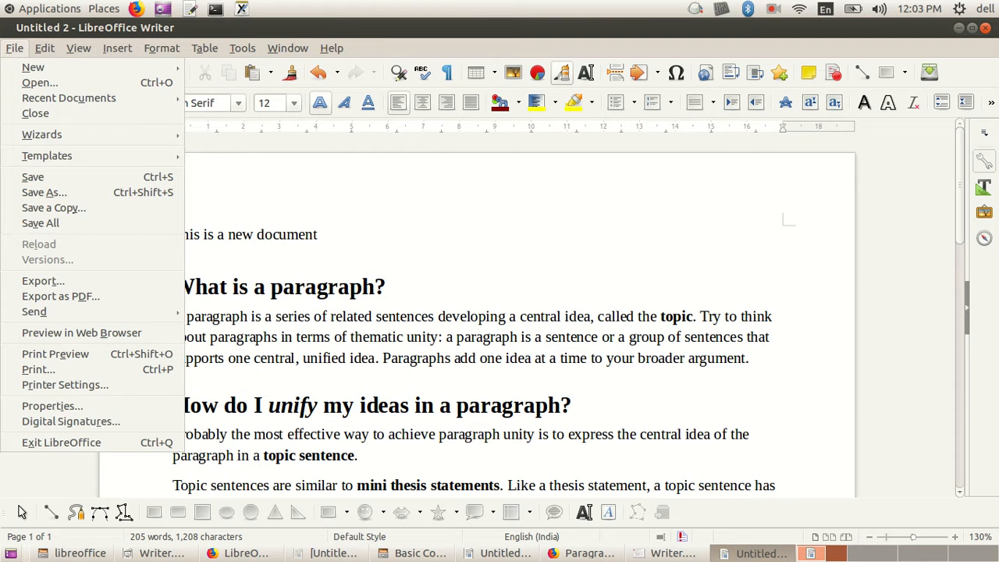
key(Escape)
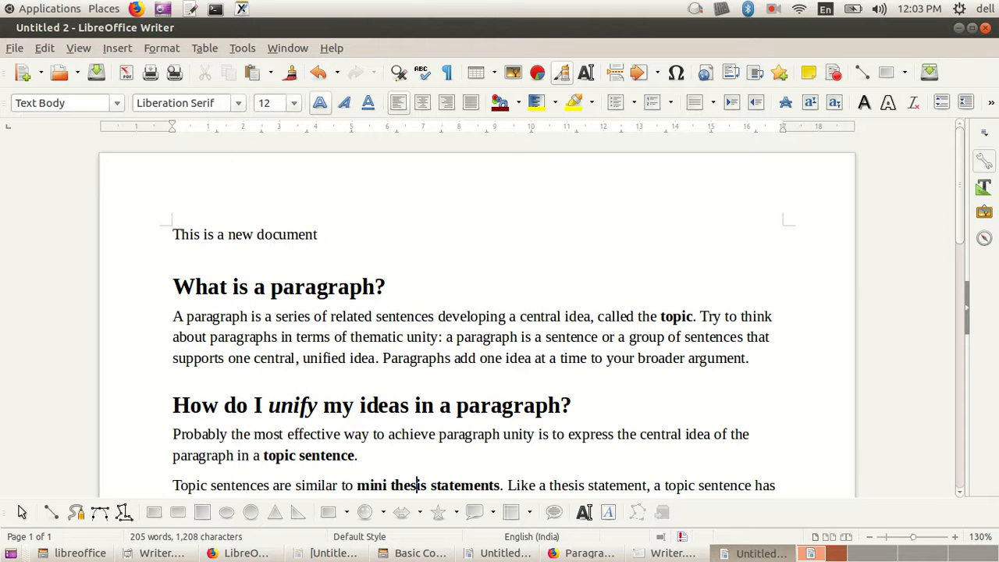
click(672, 552)
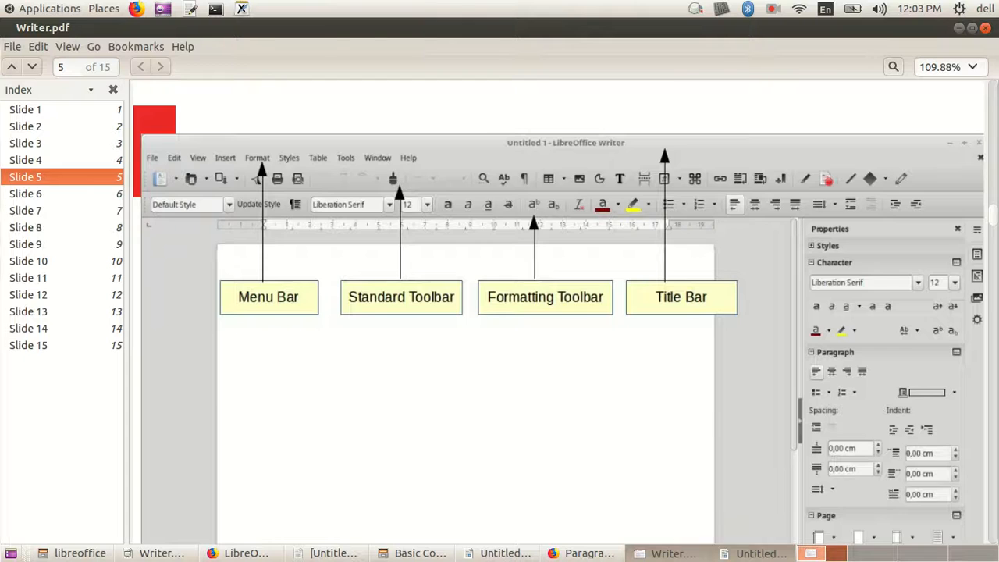
click(761, 553)
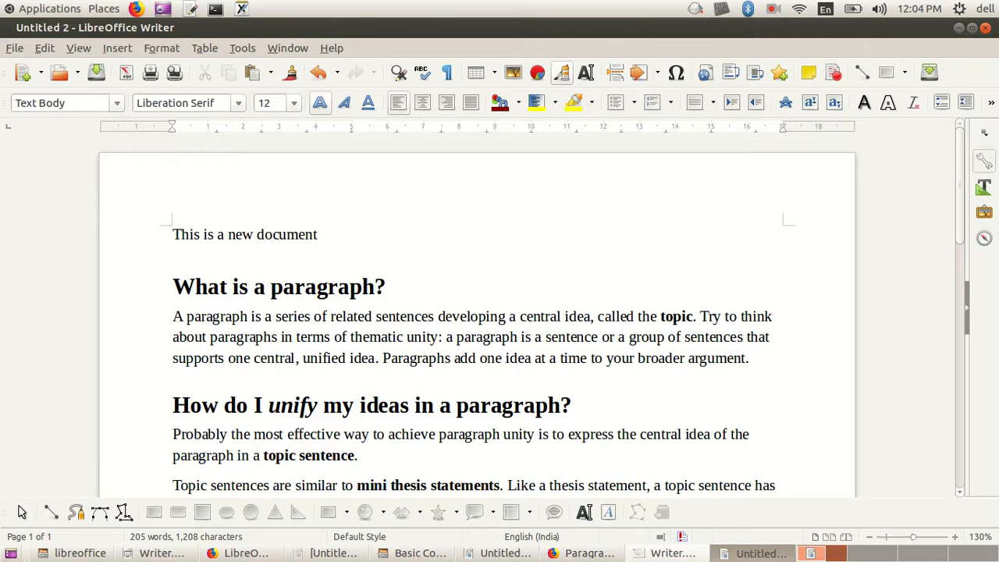
click(669, 552)
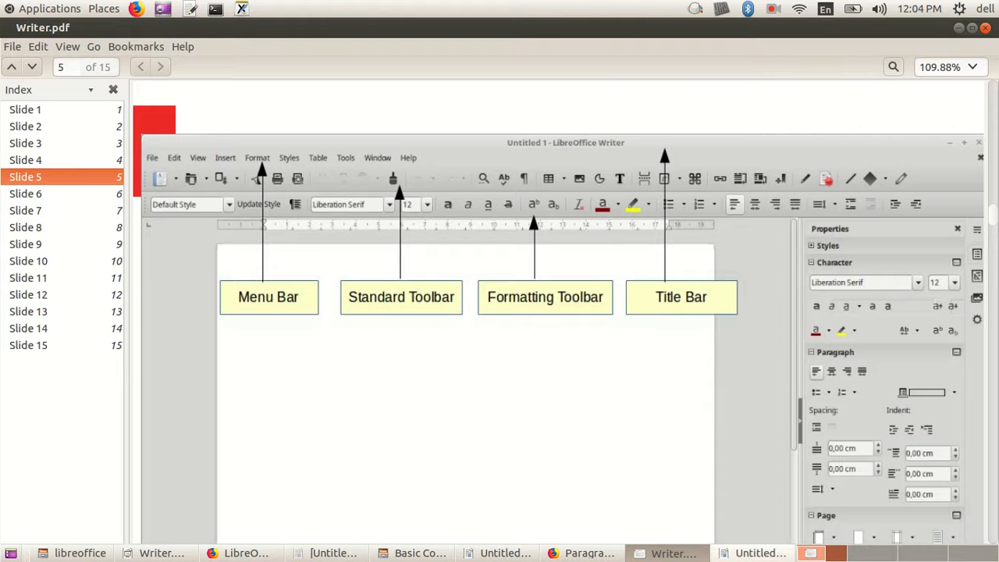
click(755, 552)
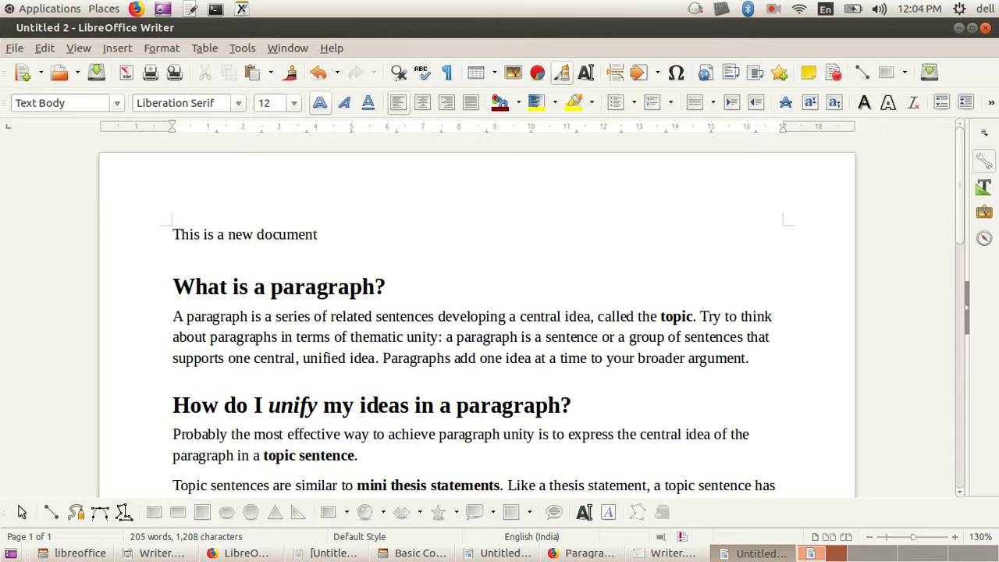
key(alt+f)
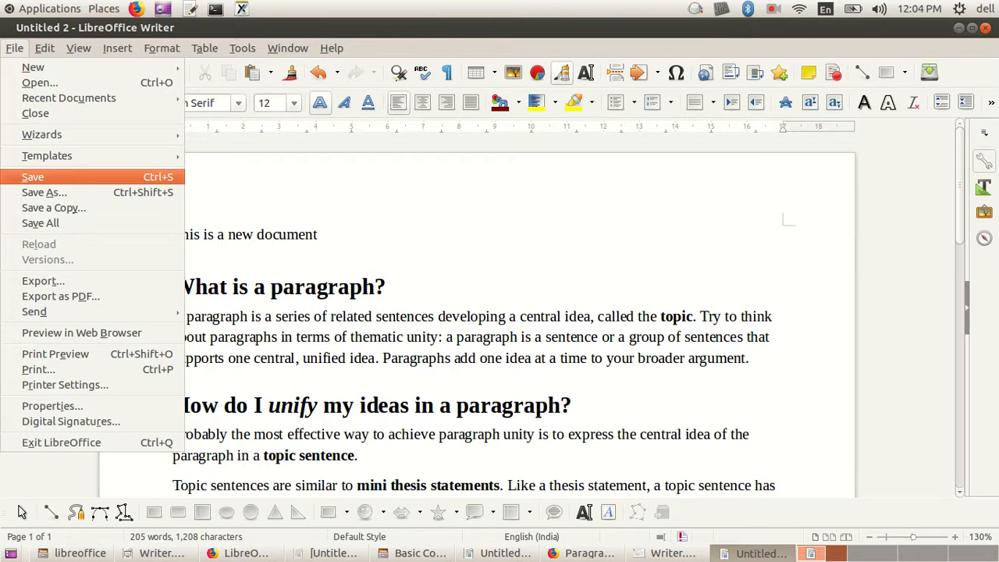
click(417, 485)
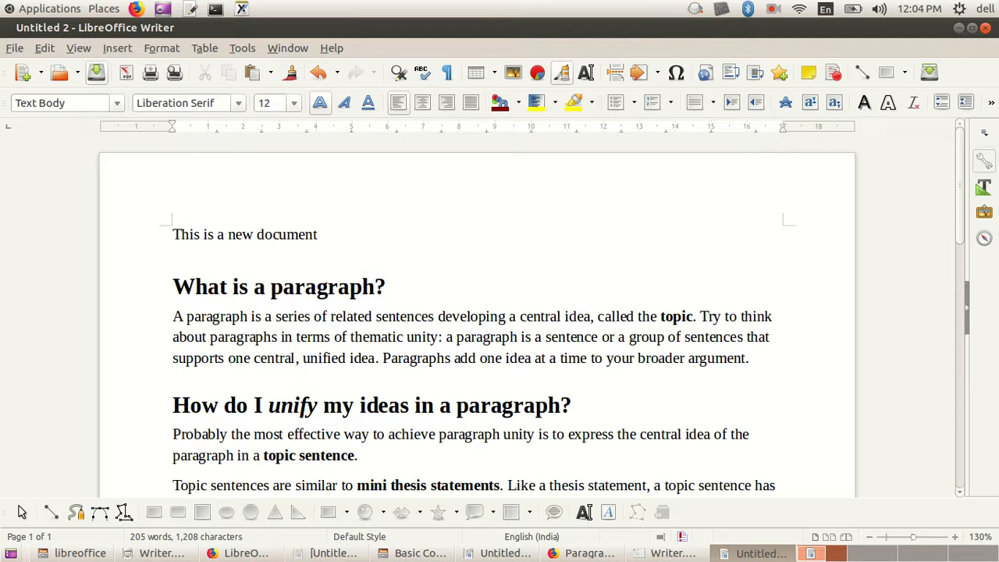
Step: Start saving the document and create a folder named writer inside 5th sem/opencourse/libreoffice as its location
click(96, 72)
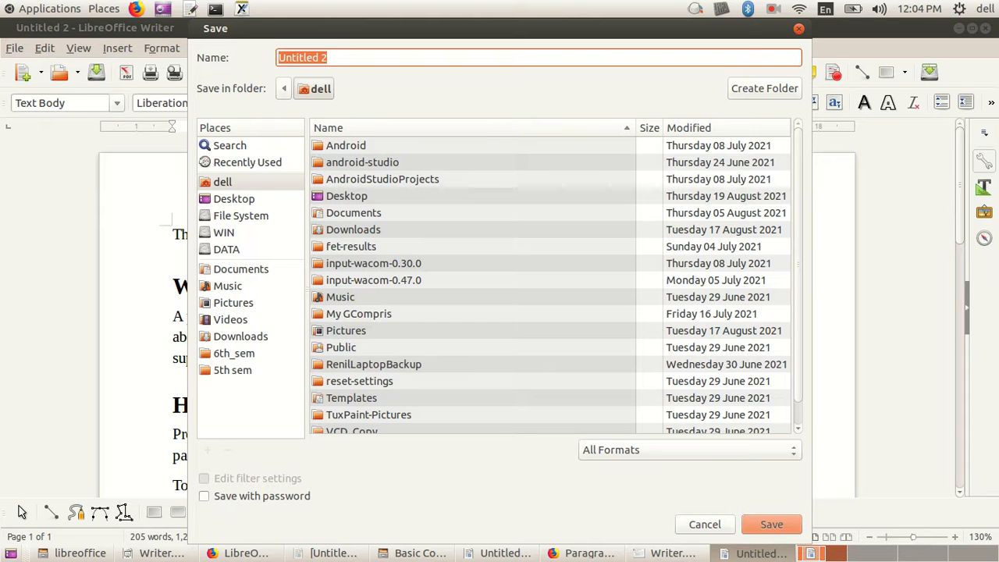
click(232, 370)
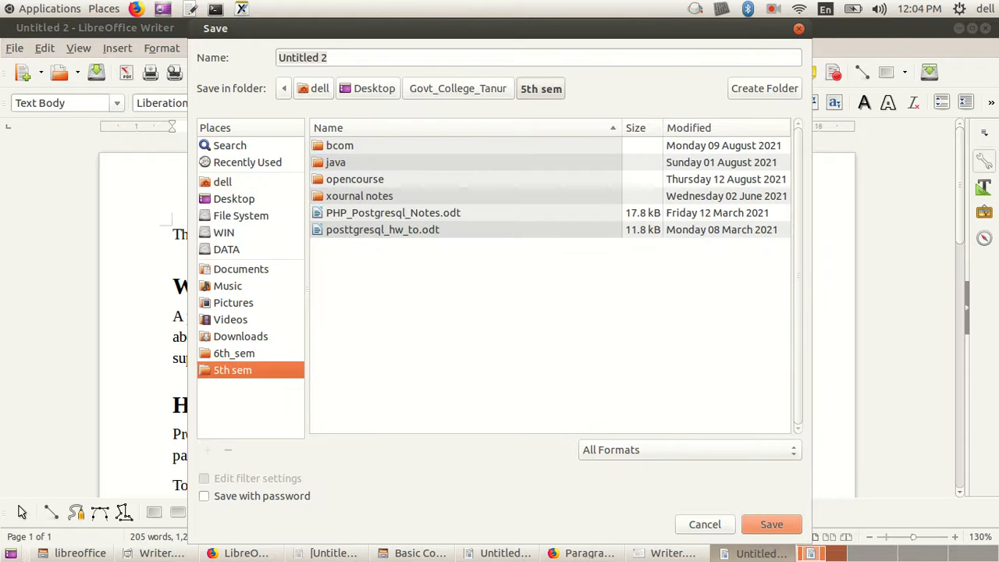
double_click(355, 180)
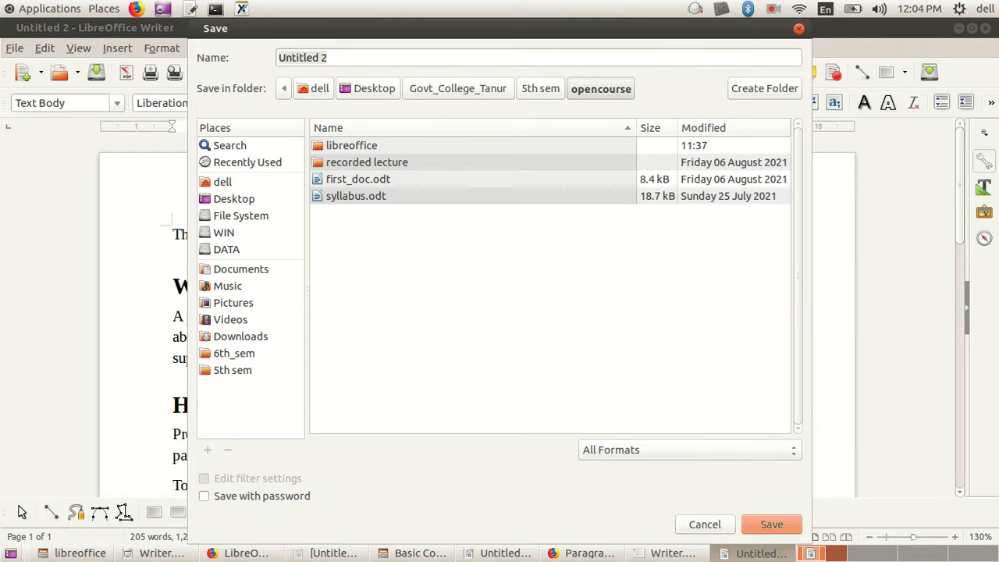
double_click(351, 146)
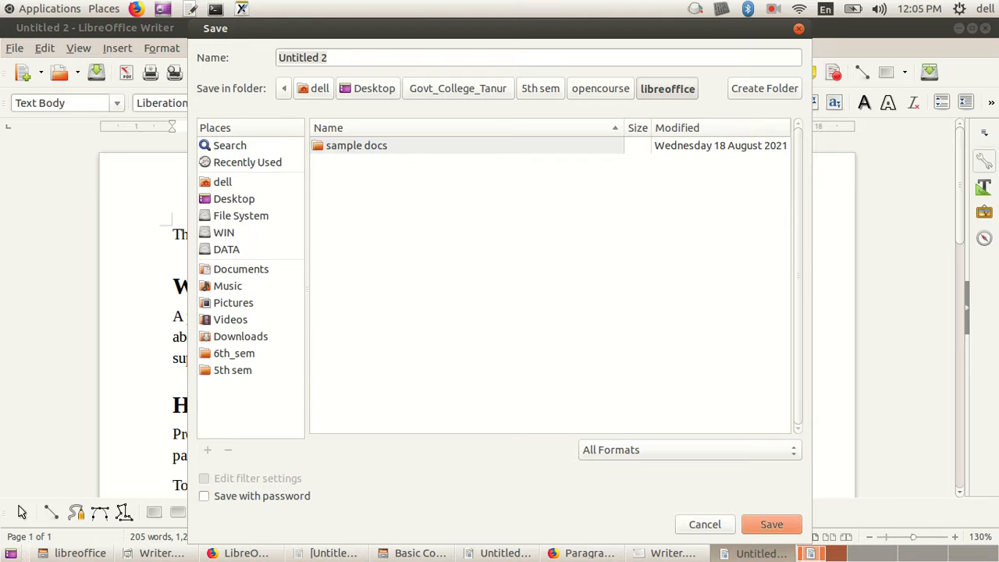
click(764, 88)
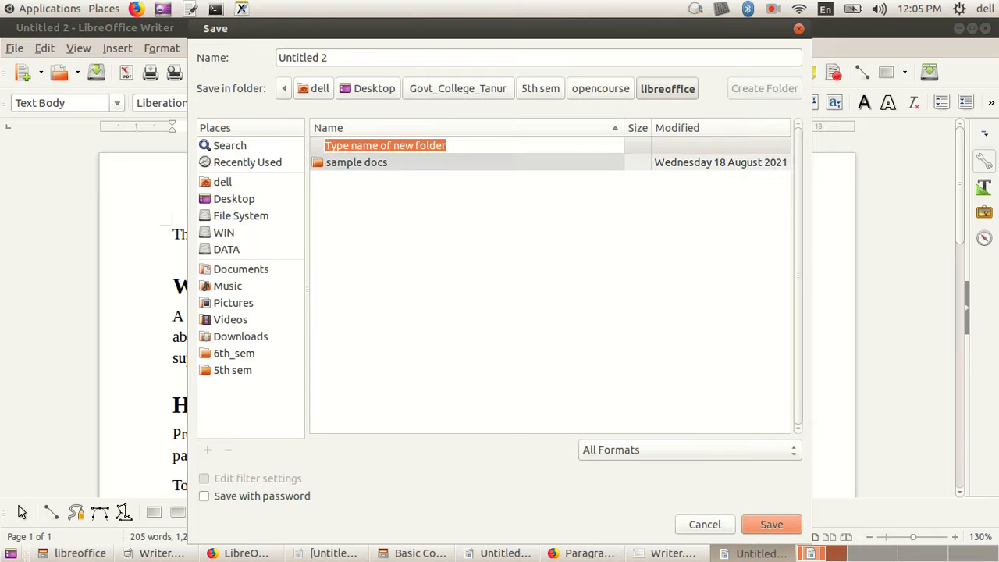
text(writer)
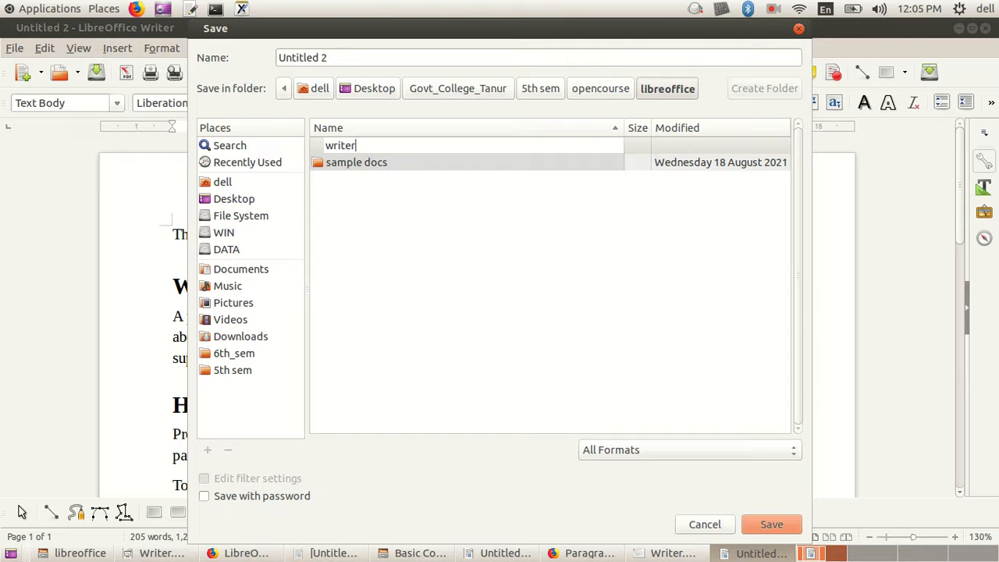
key(Return)
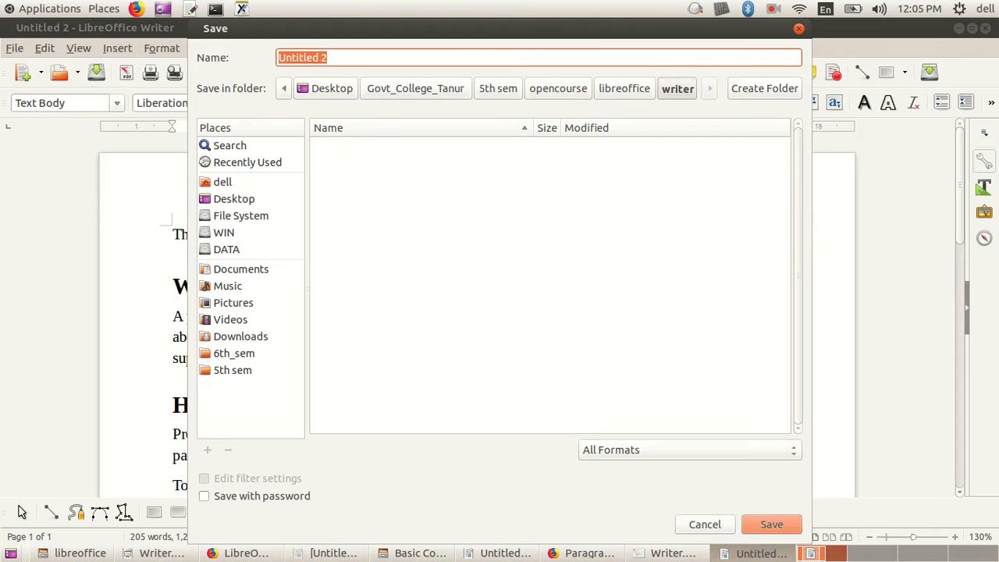
Step: Save the document as first_doc in the new writer folder
text(fir)
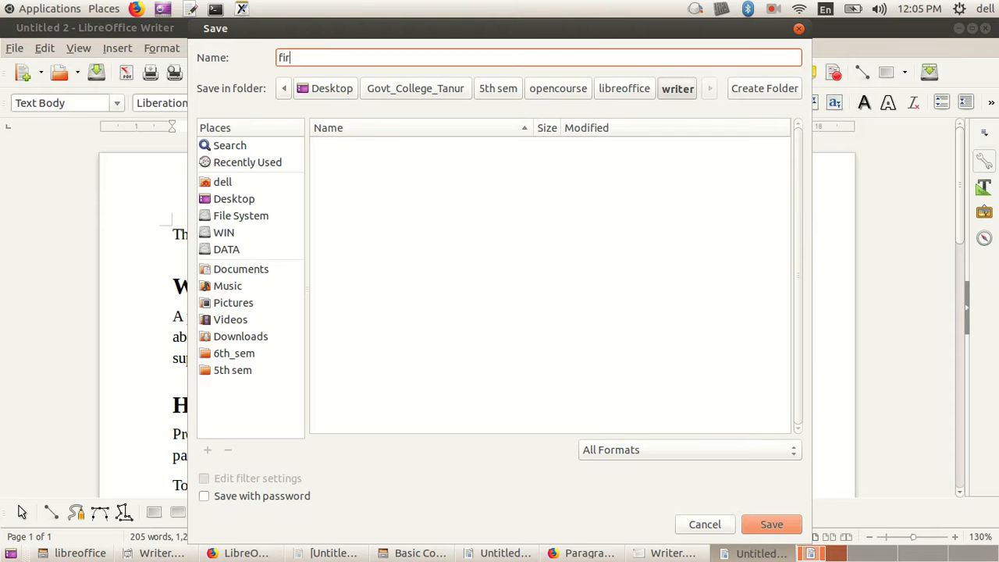
text(st_doc)
key(Return)
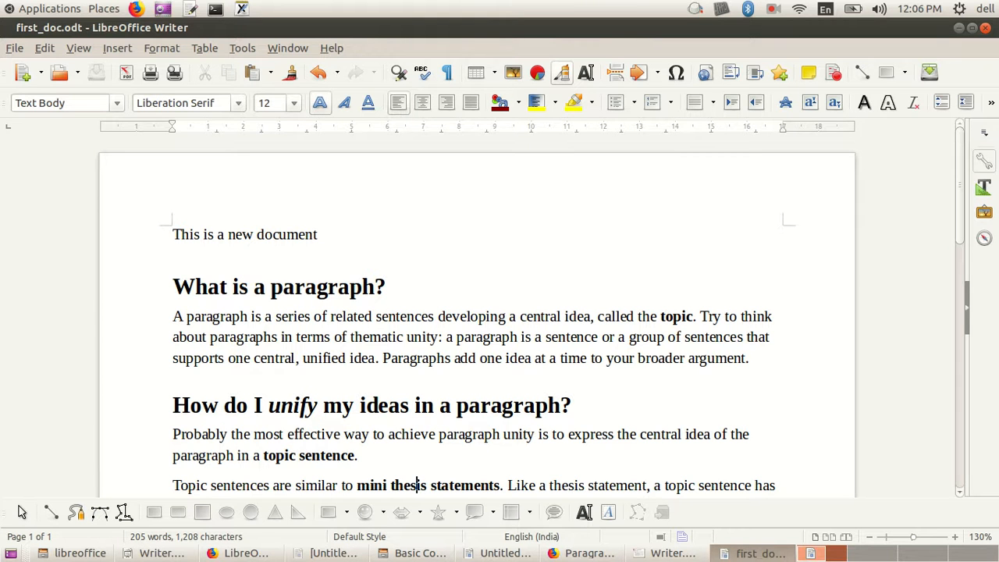
Step: Check the saved document in the file manager by opening 5th sem/opencourse/libreoffice/writer
click(104, 9)
click(130, 50)
click(50, 383)
double_click(425, 105)
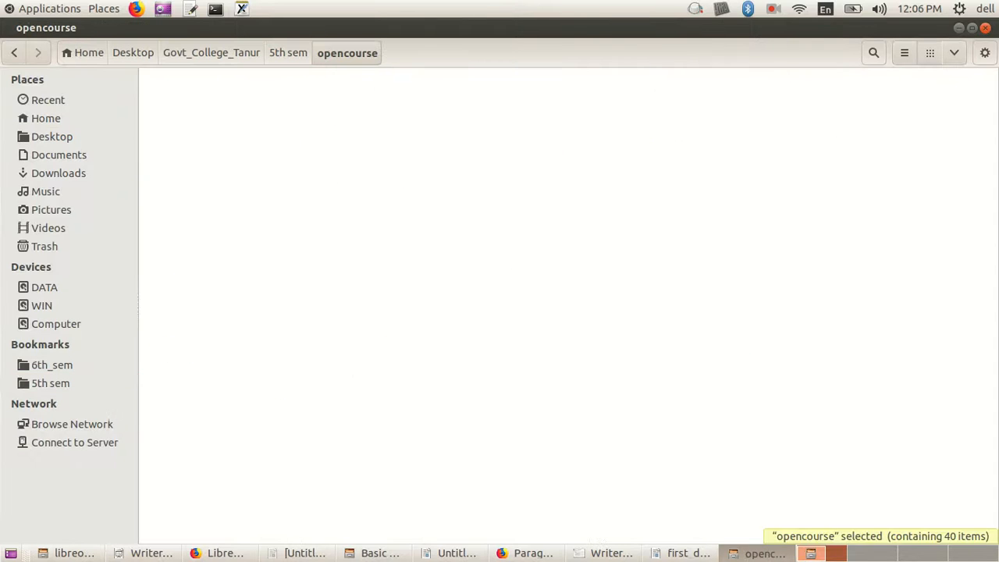
double_click(199, 109)
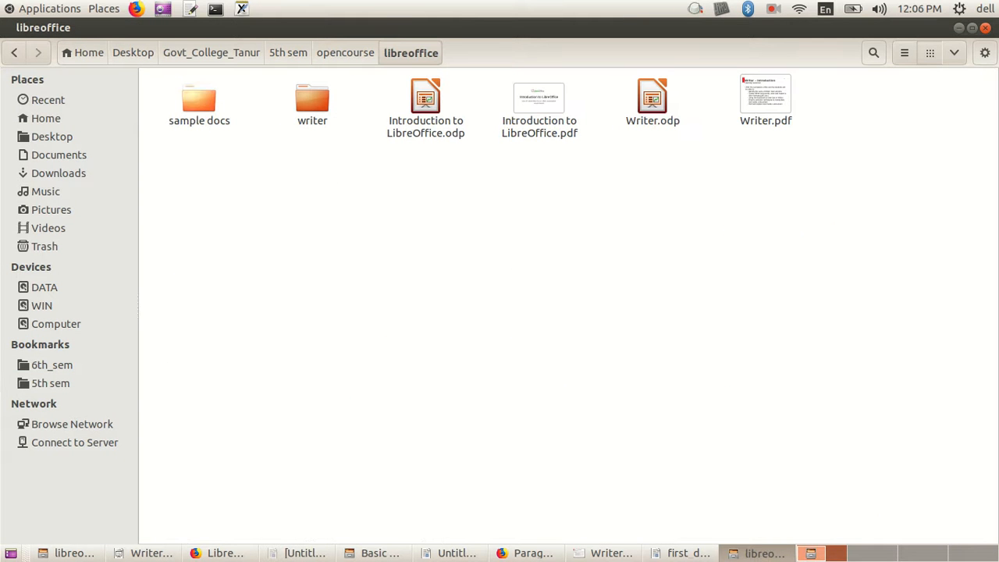
double_click(312, 101)
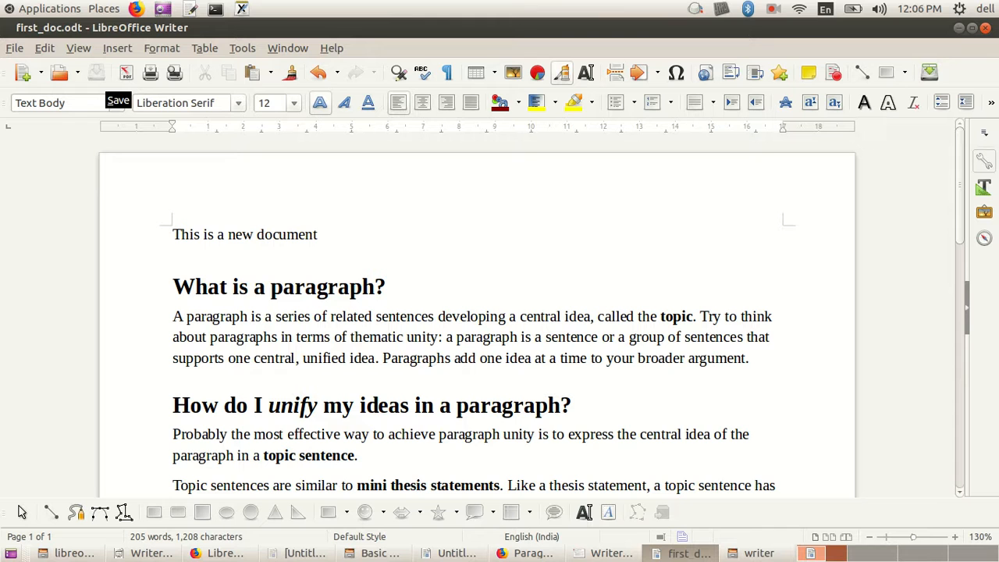
Step: Back in first_doc.odt, add the line "zczczxczxc" below "This is a new document" and save the change
click(396, 316)
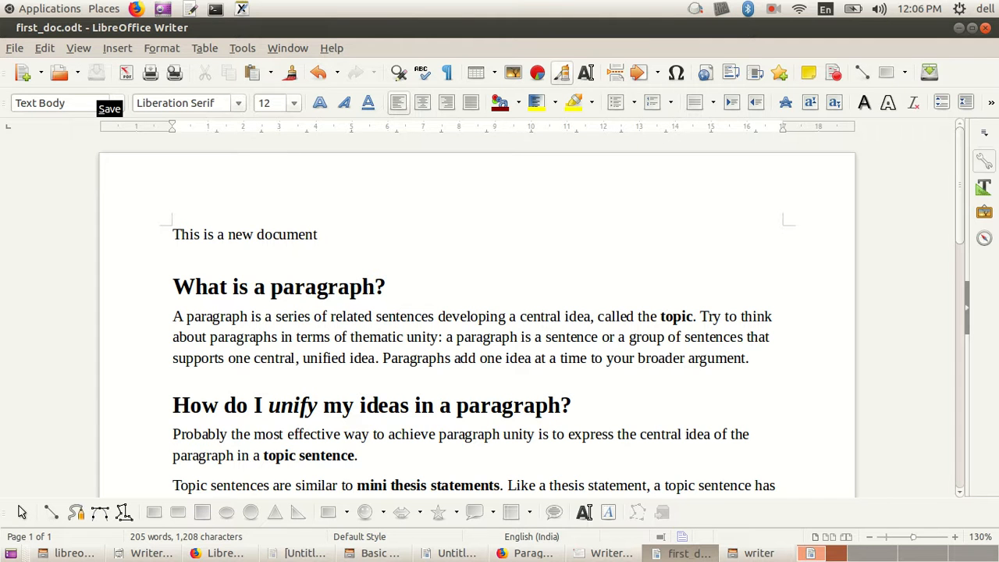
click(318, 234)
key(Return)
key(Up)
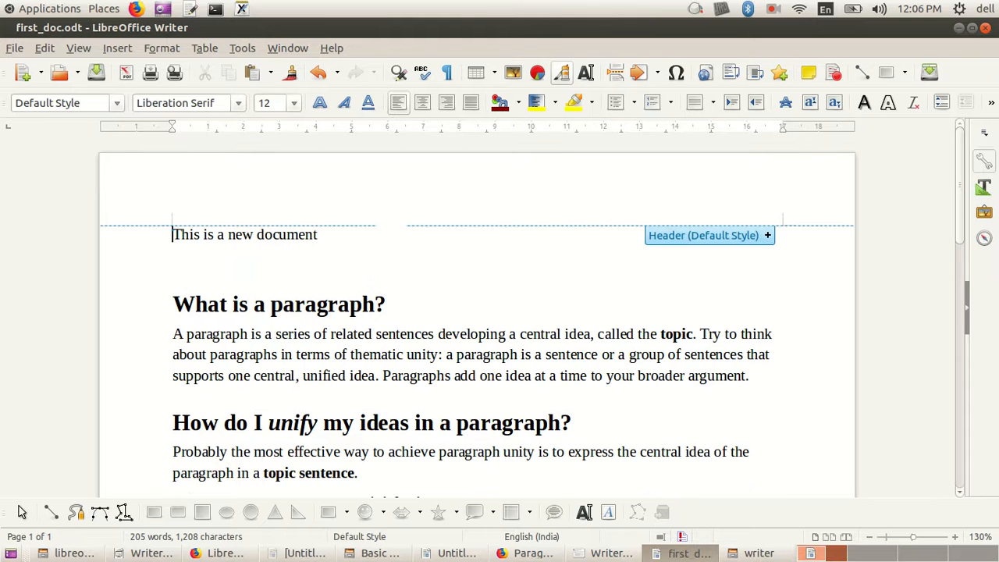
key(Down)
text(zczczxczxc)
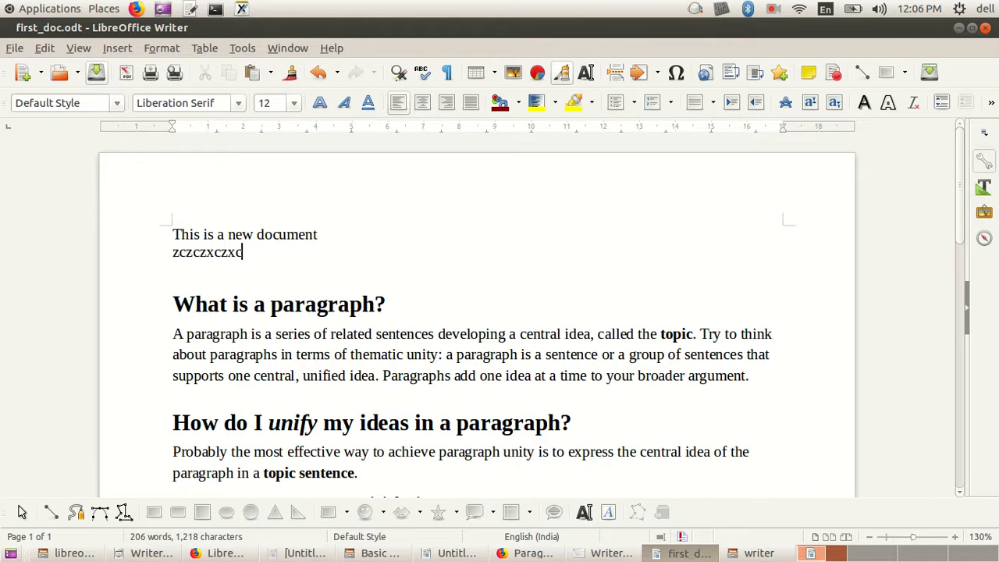
click(96, 72)
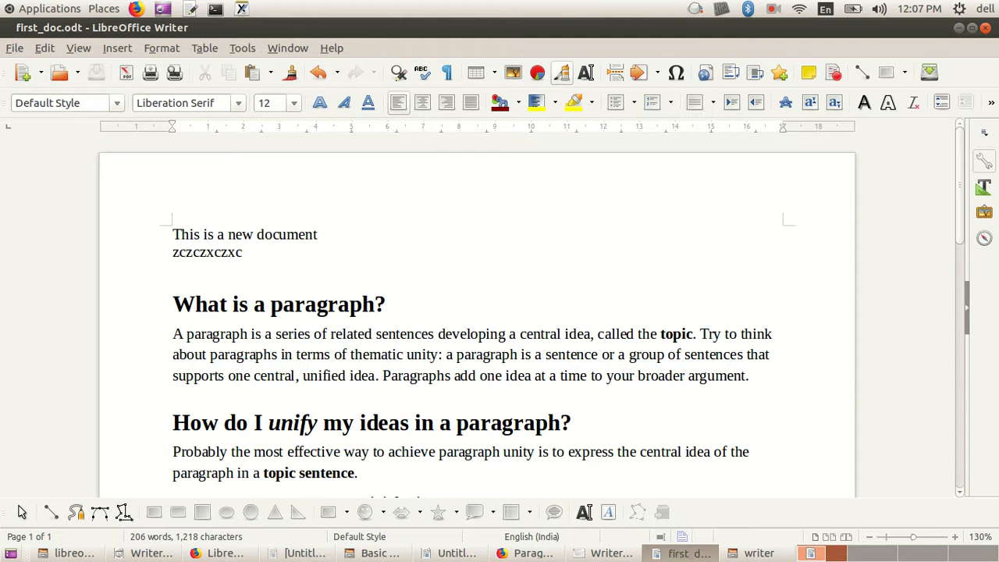
Step: Examine the file formats offered by Save As for first_doc, including the ODF and Microsoft Word types, and leave without saving
key(alt+f)
key(Down)
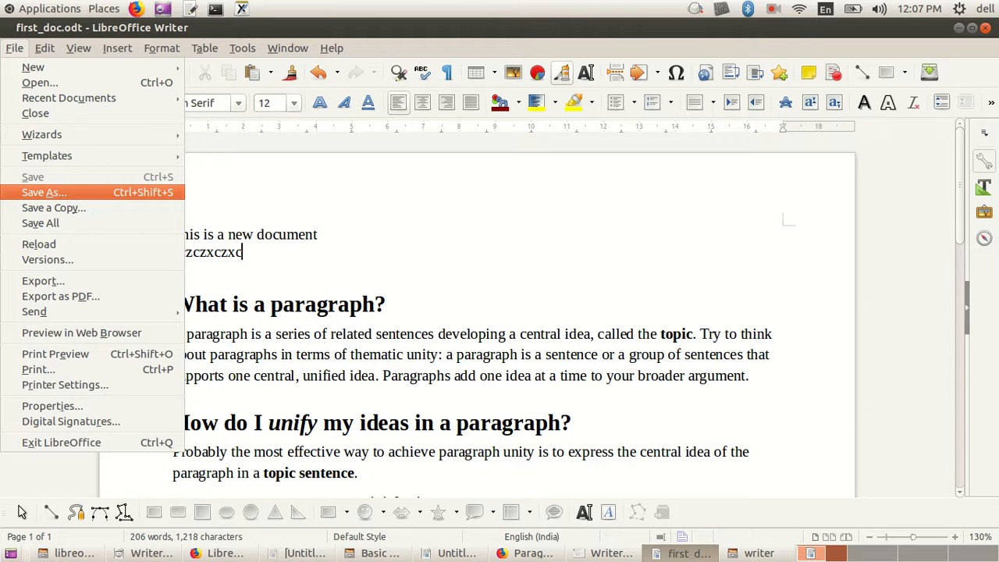
key(Return)
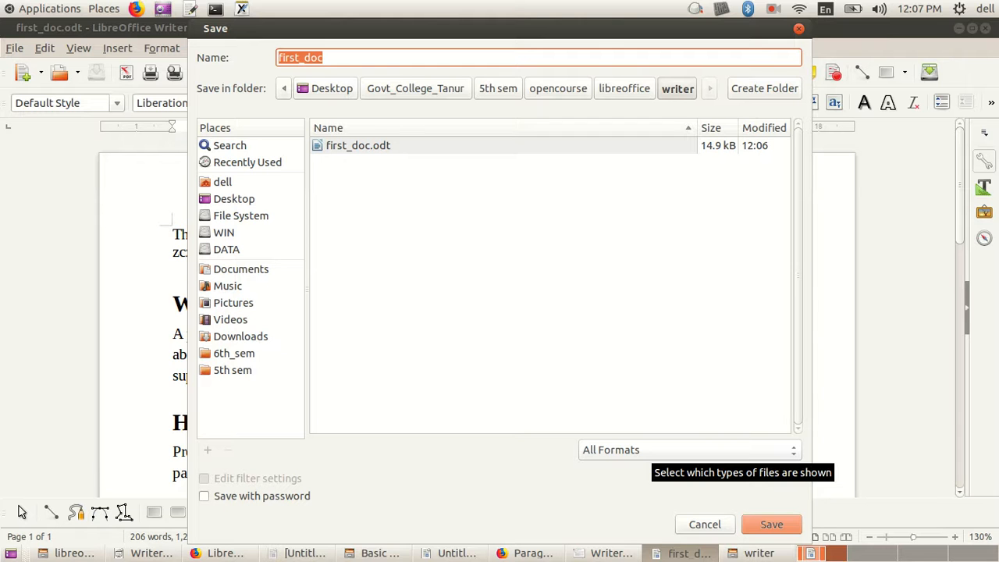
click(741, 451)
key(Up)
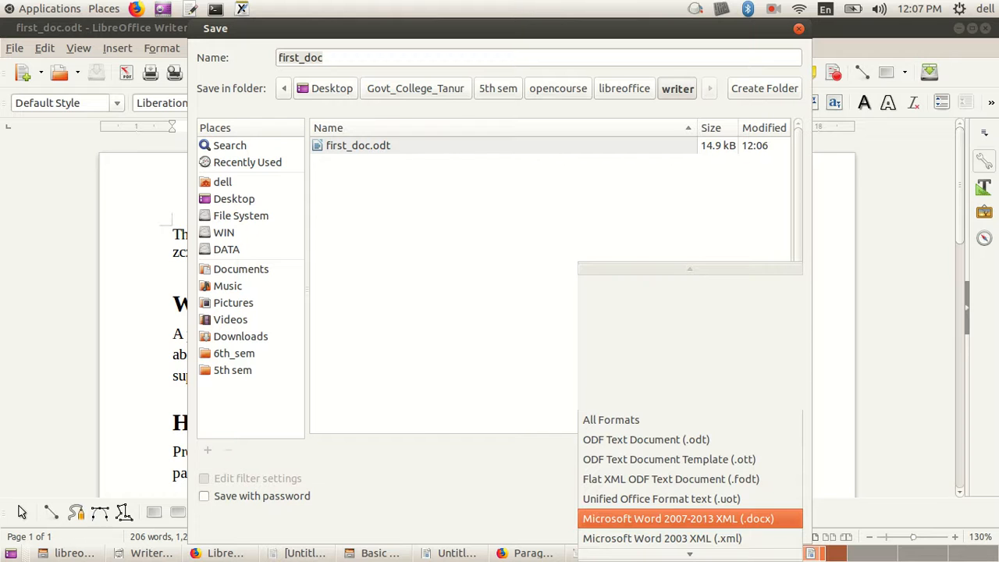
key(Down)
key(Down)
key(Up)
key(Down)
key(Up)
key(Up)
key(Down)
key(Down)
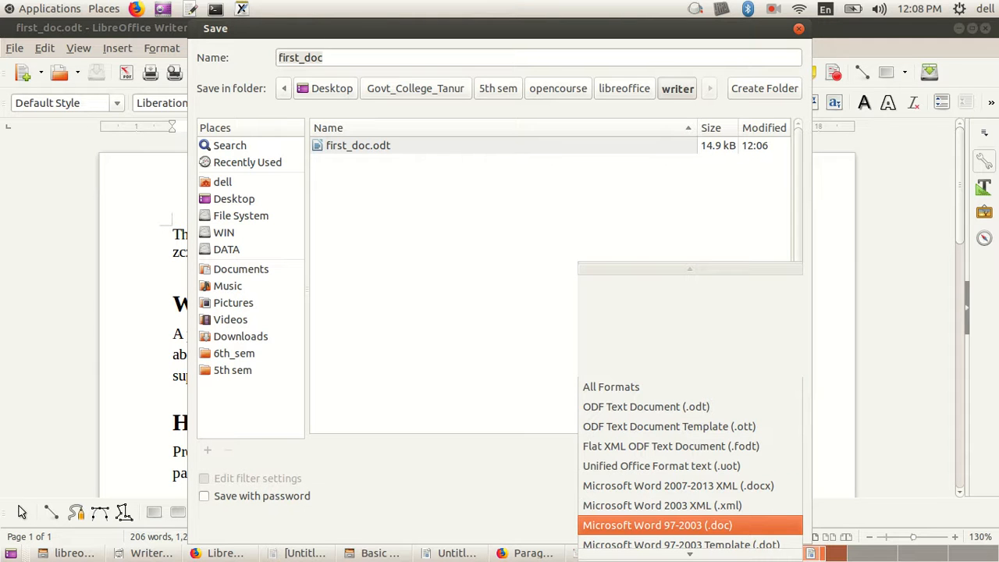
key(Escape)
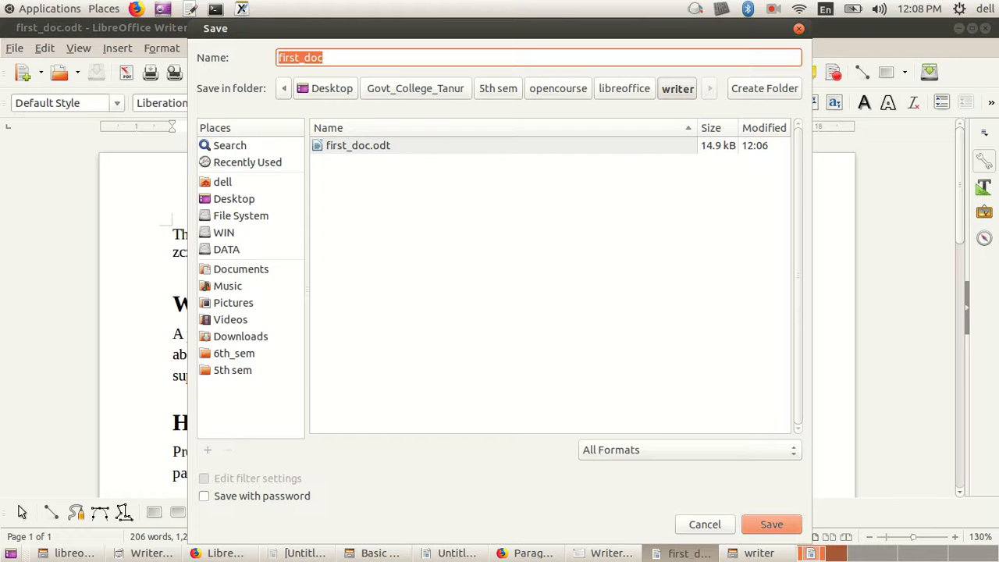
click(798, 29)
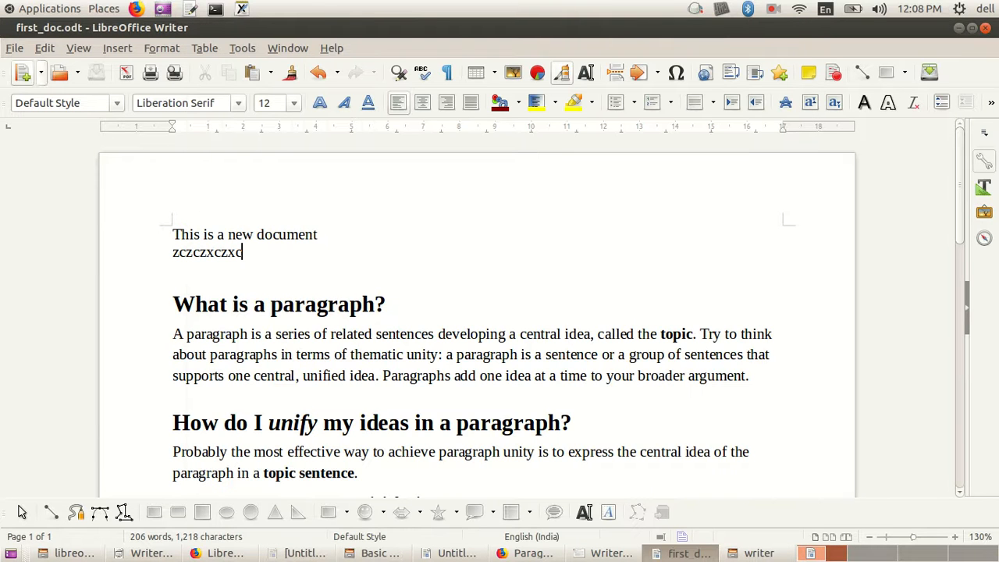
Step: Save a copy of first_doc in the writer folder as Microsoft Word 97-2003 (.doc), keeping the Word format
key(alt+f)
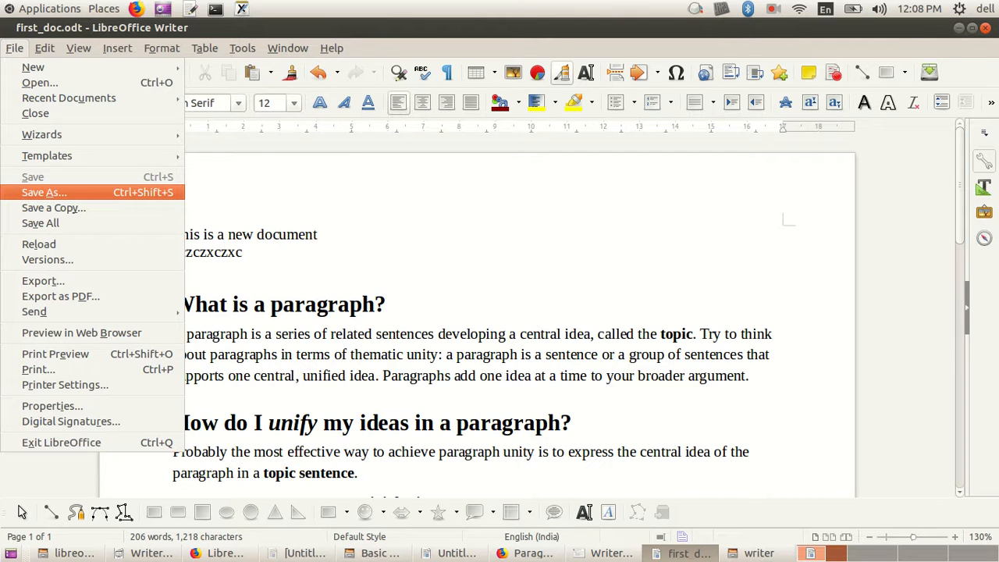
key(Return)
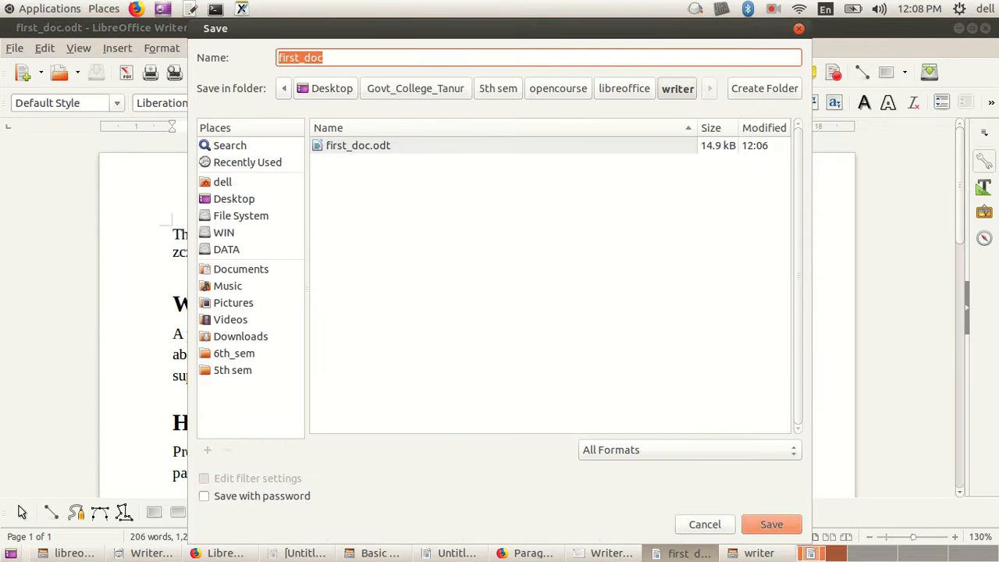
click(323, 58)
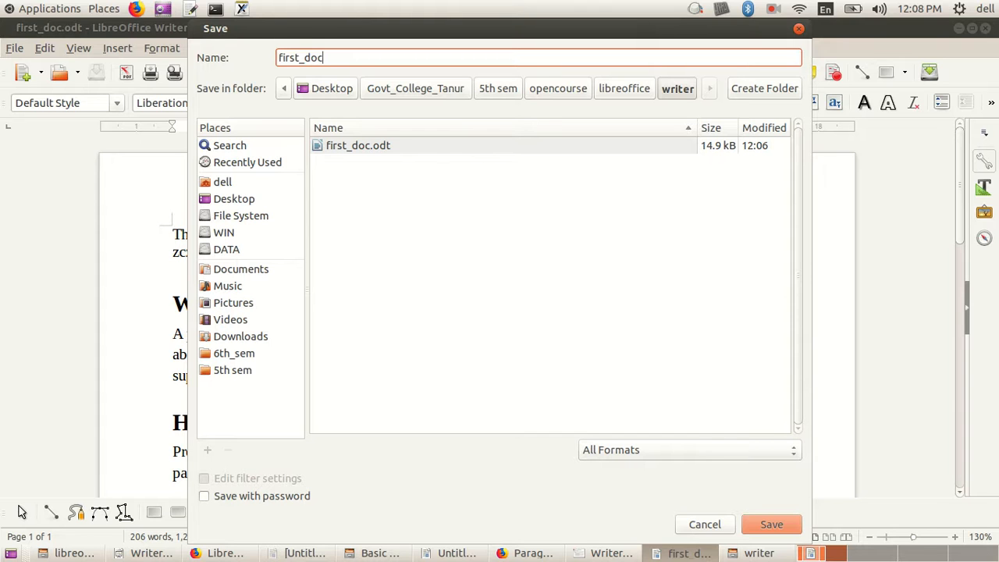
drag(323, 58, 278, 58)
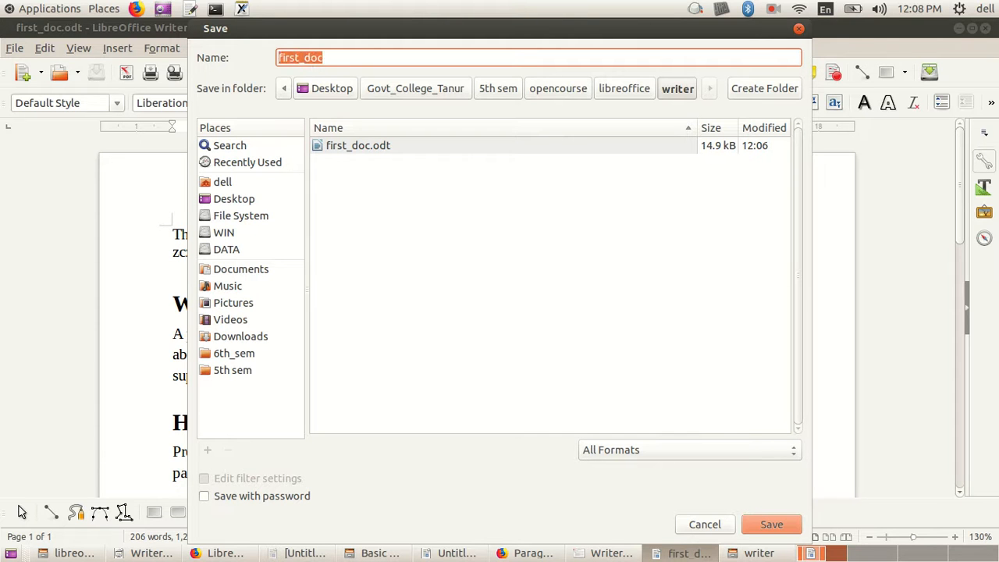
click(323, 58)
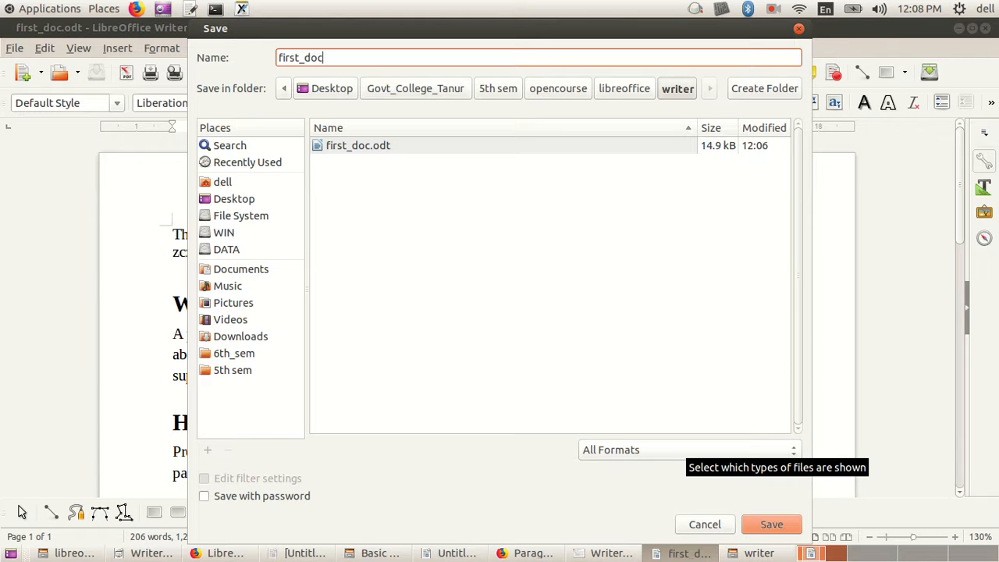
click(687, 450)
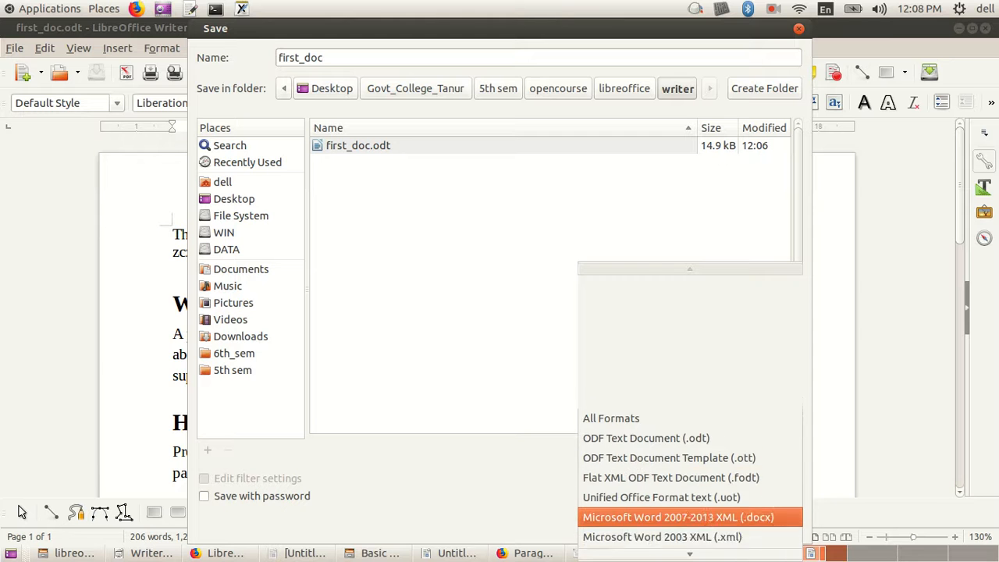
scroll(689, 528, down, 6)
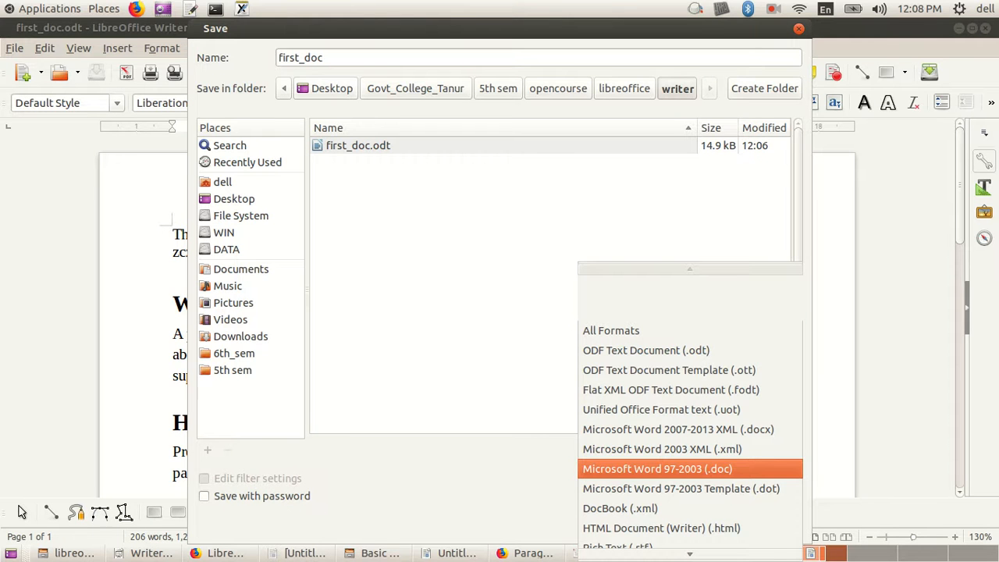
click(689, 469)
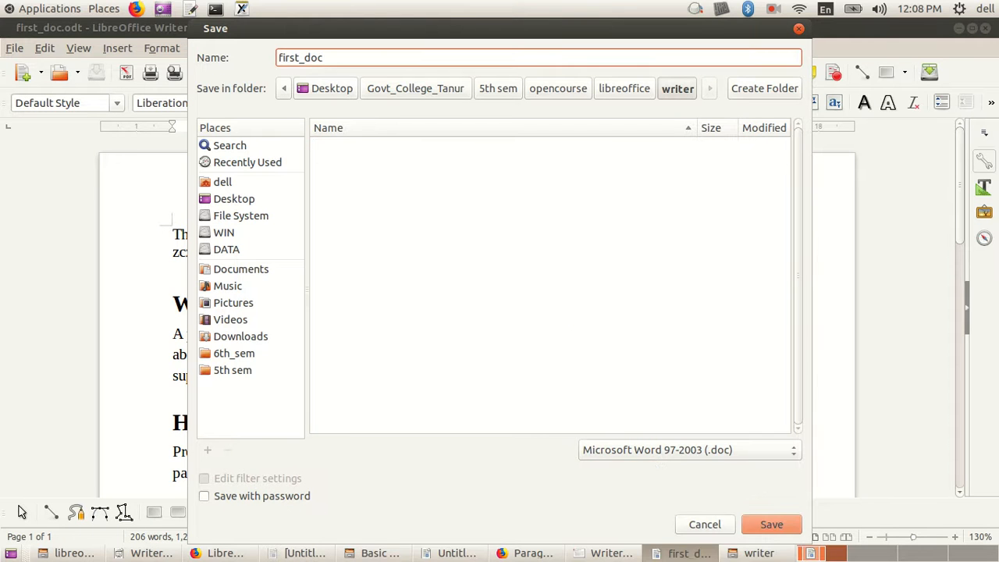
click(771, 524)
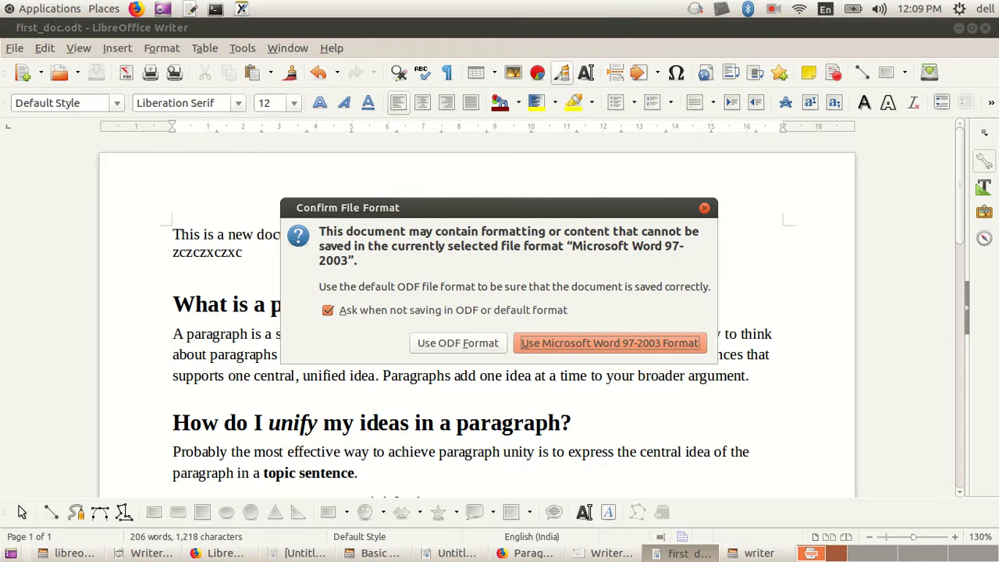
key(Return)
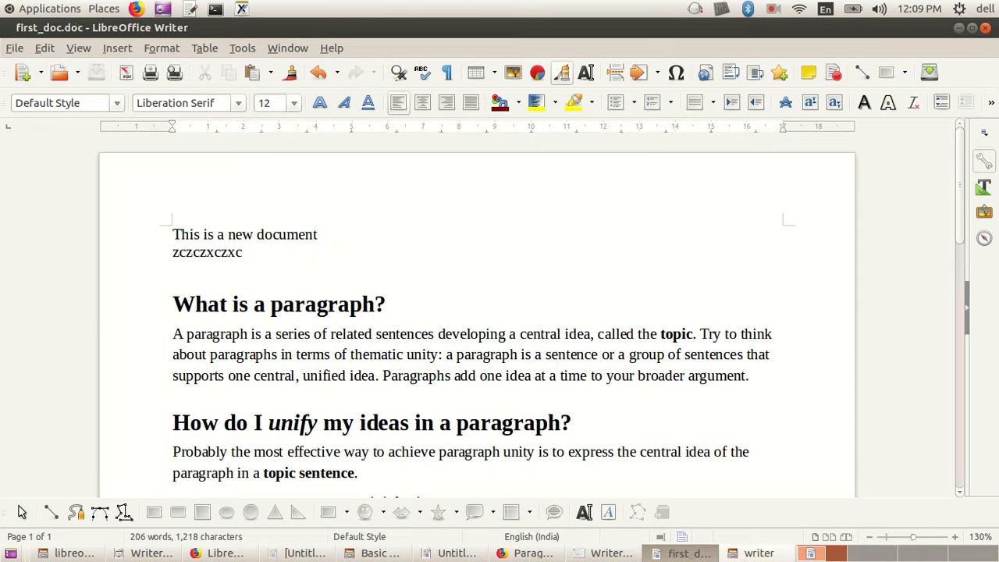
Step: Compare first_doc.doc and first_doc.odt in the writer folder of the file manager
click(757, 553)
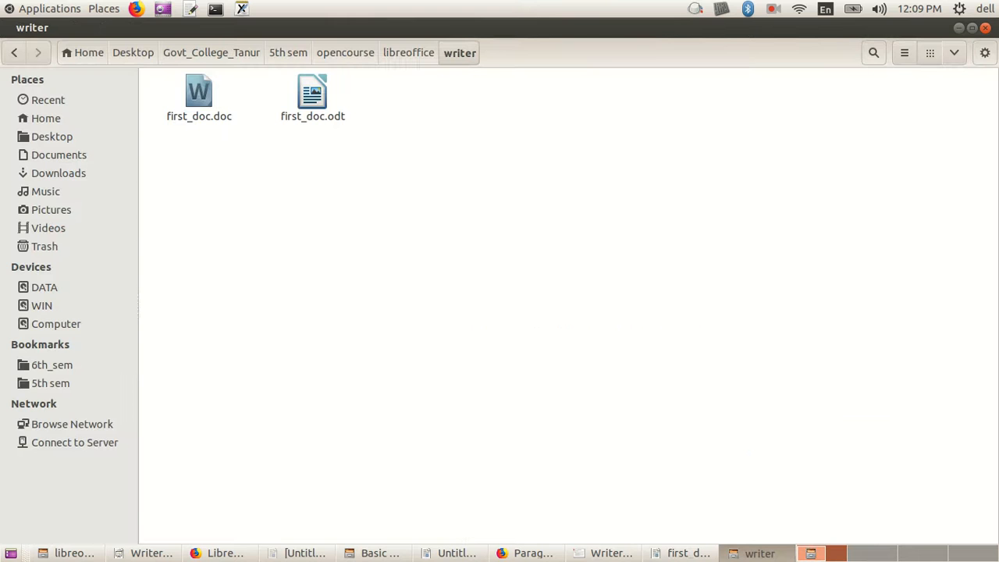
click(198, 92)
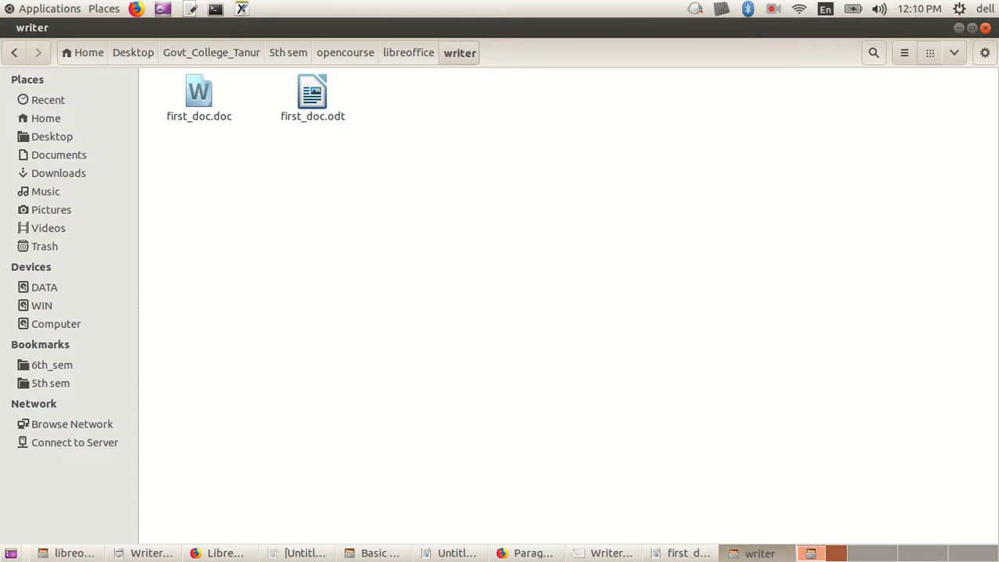
click(312, 92)
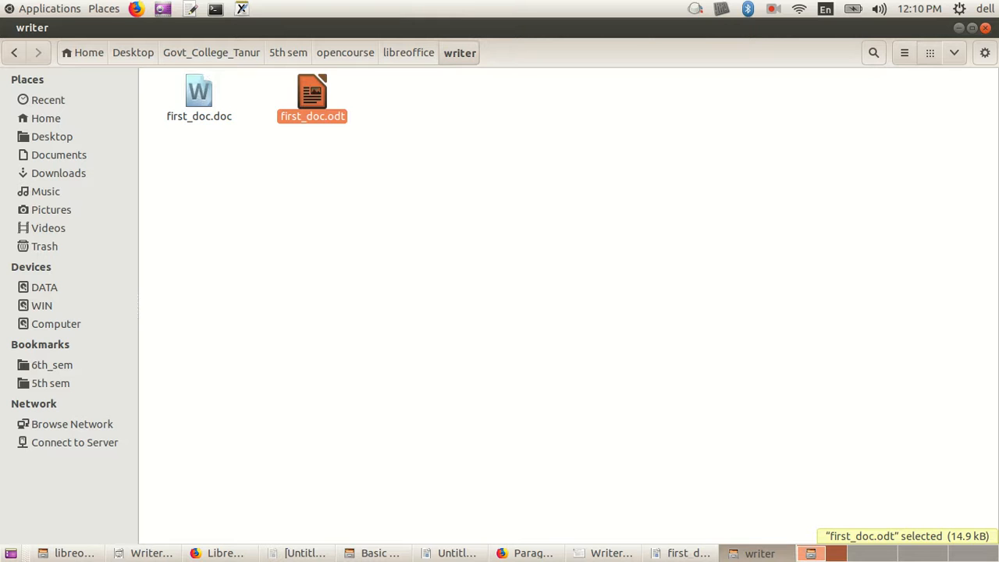
click(199, 92)
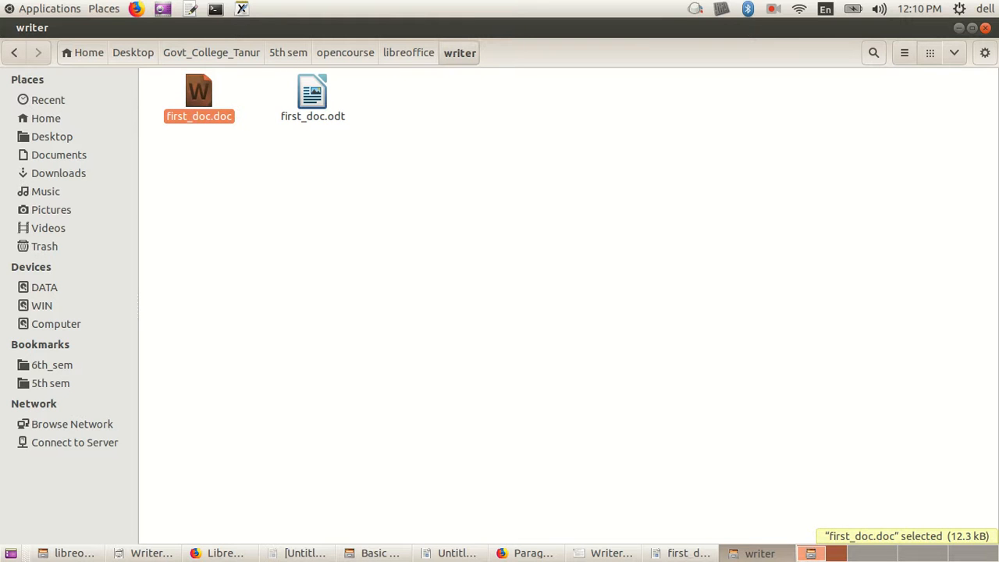
click(355, 168)
click(199, 93)
click(312, 227)
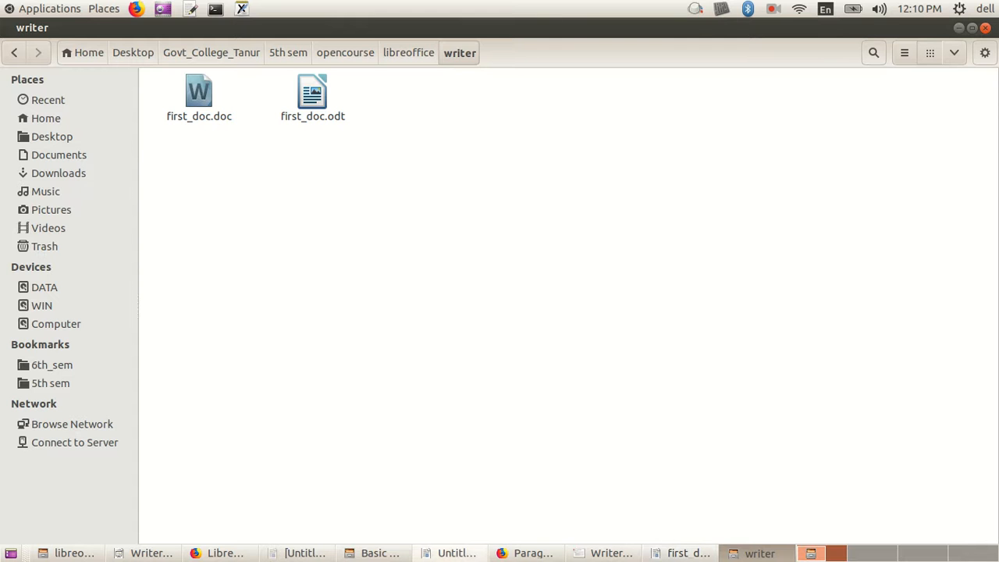
Step: Back in first_doc.doc, look through the new-document types and the options for opening files without choosing any
click(680, 553)
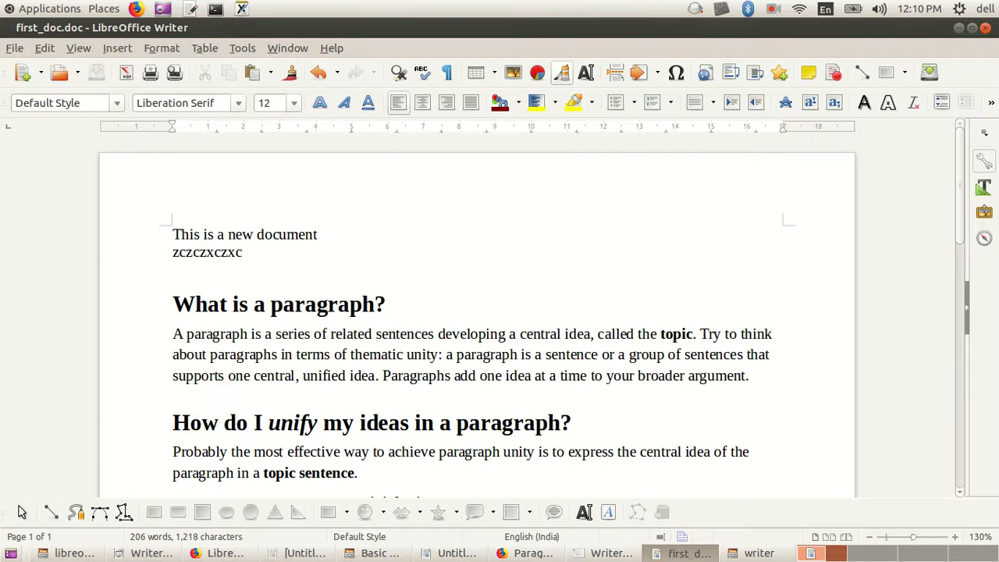
click(41, 73)
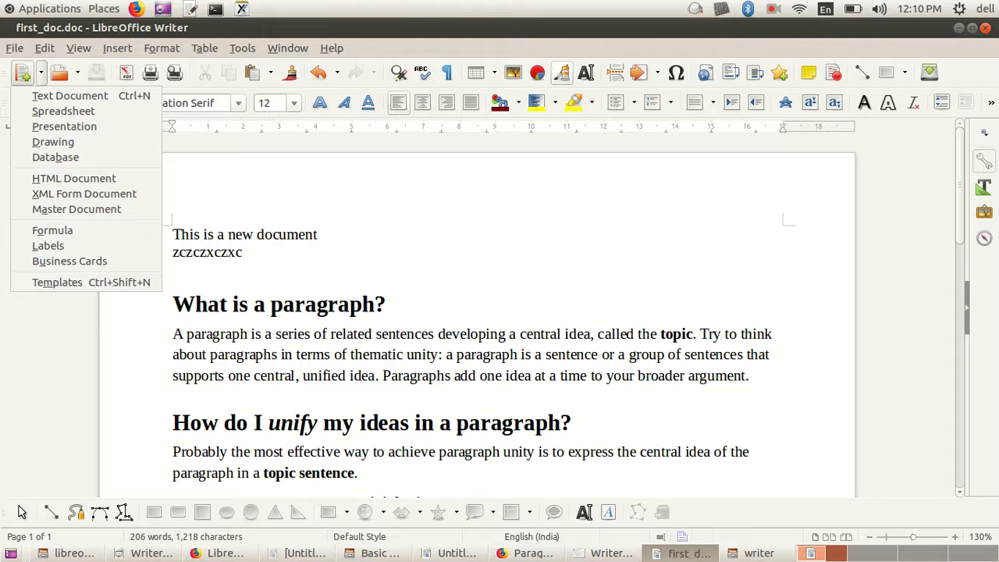
click(40, 73)
click(77, 73)
click(77, 73)
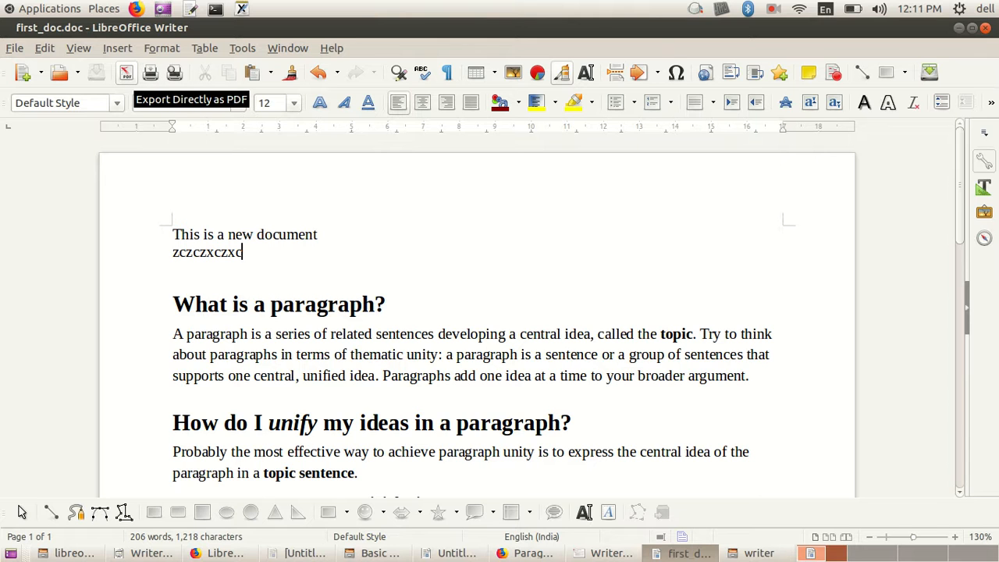
Step: Export the document directly as a PDF named first_doc in the writer folder
click(125, 72)
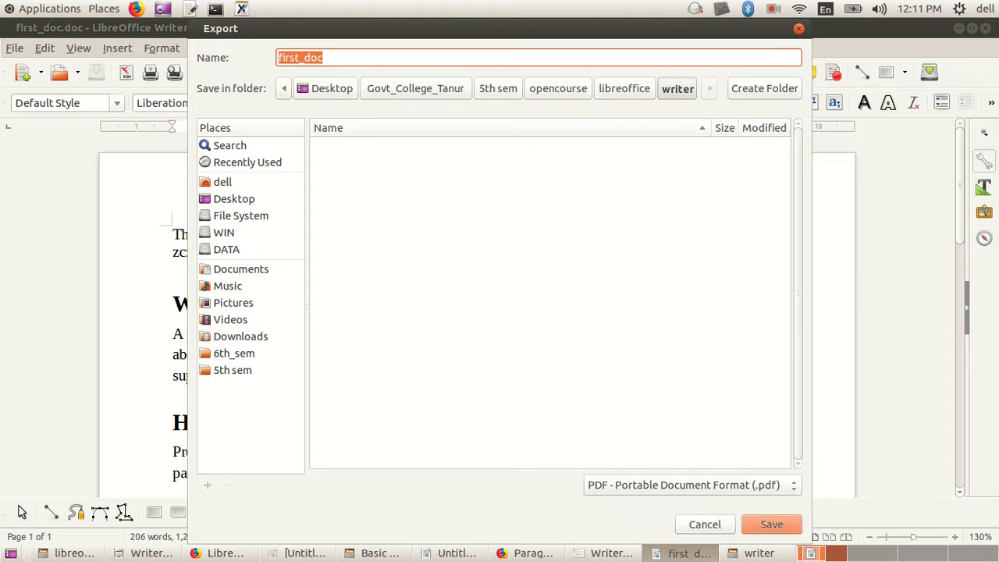
click(324, 58)
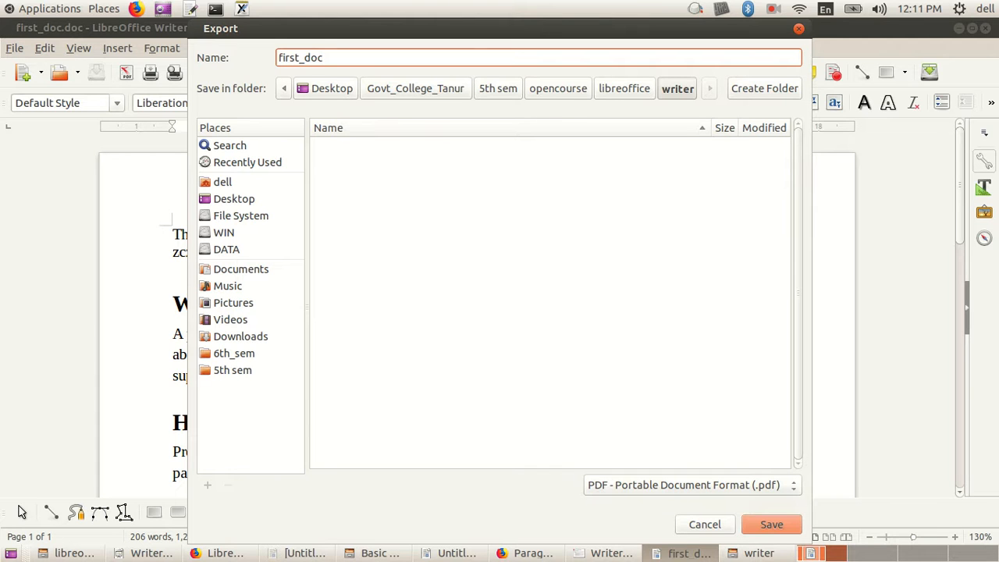
key(Return)
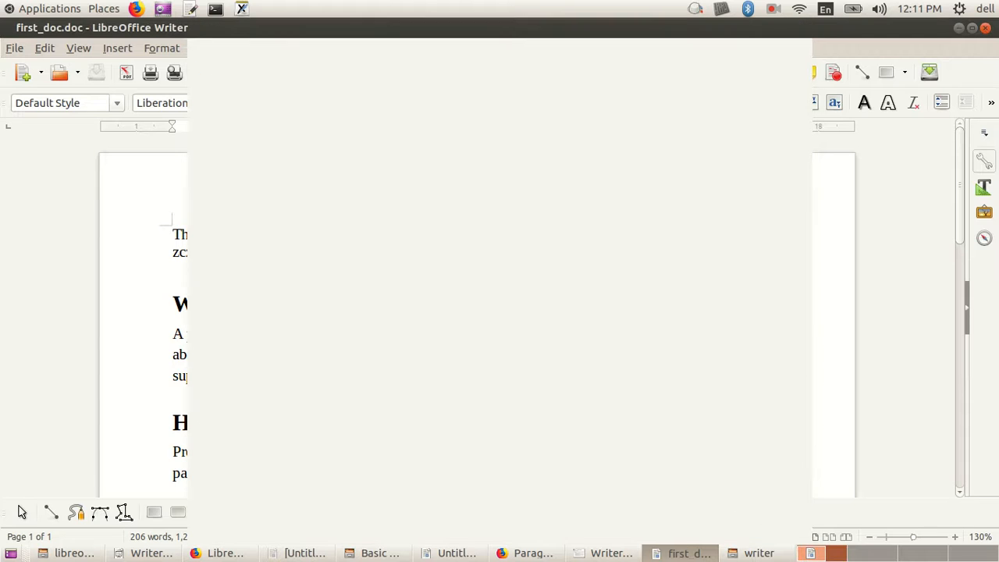
Step: Export the document as PDF again through PDF Options with the default settings, replacing the existing first_doc.pdf
click(14, 48)
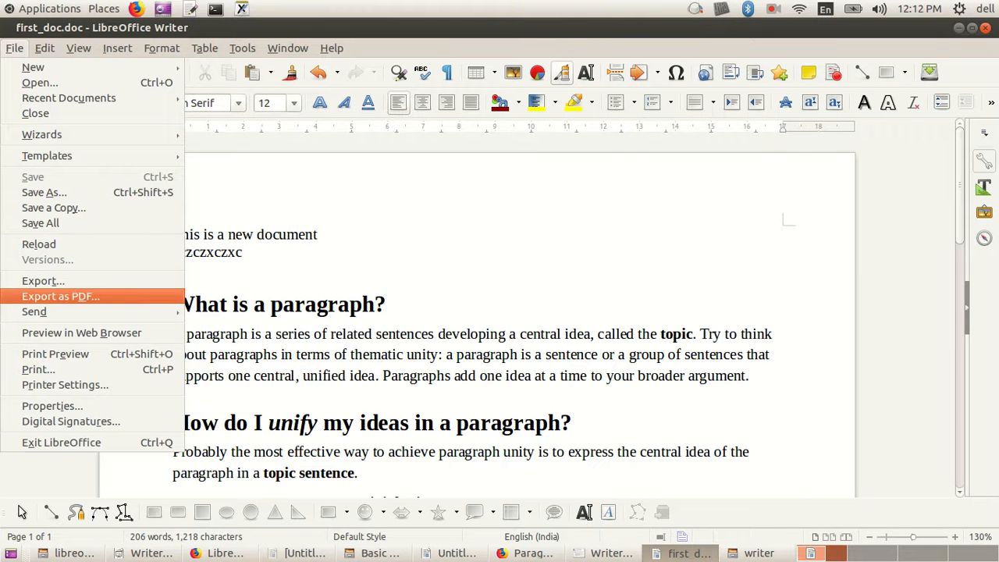
click(61, 296)
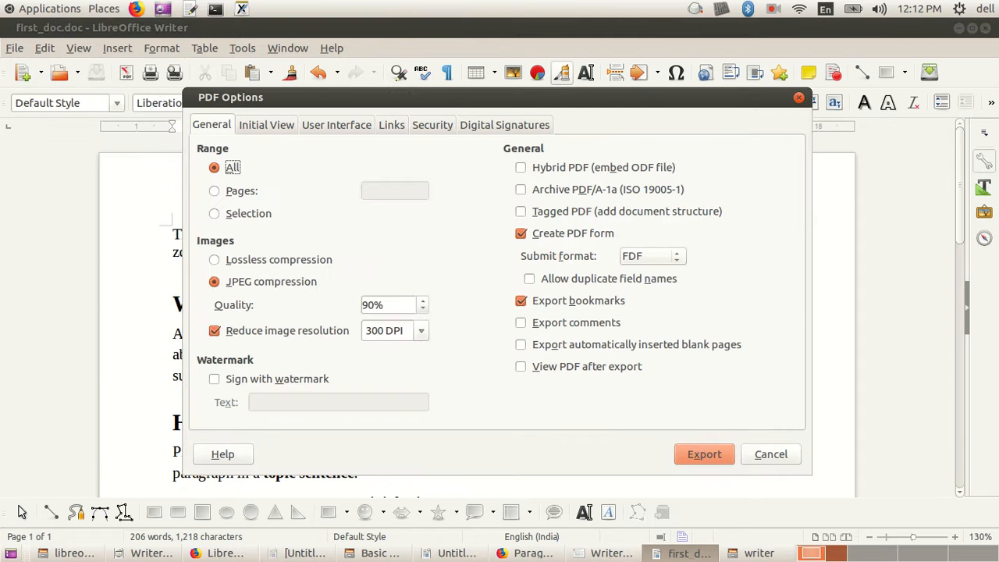
key(Return)
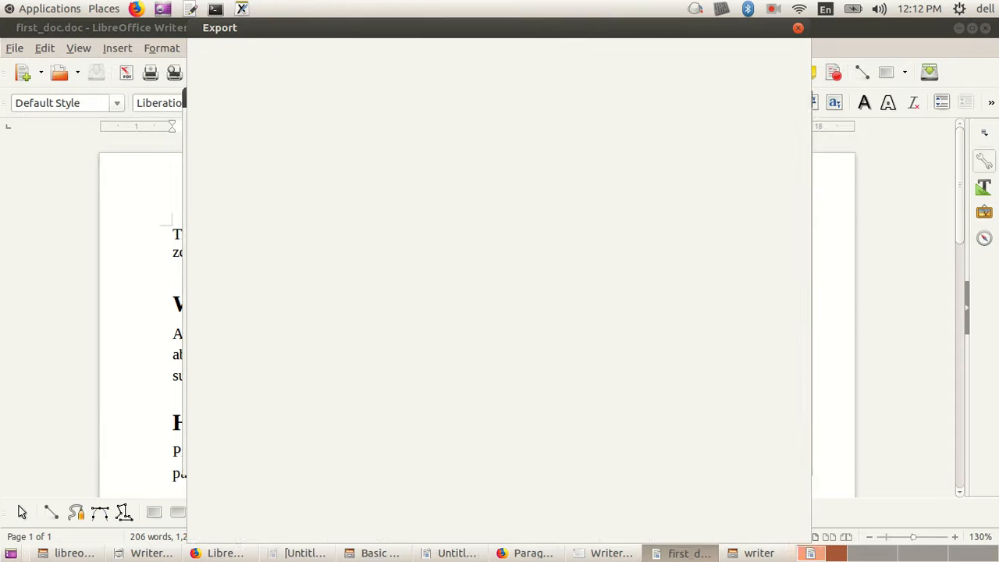
key(Return)
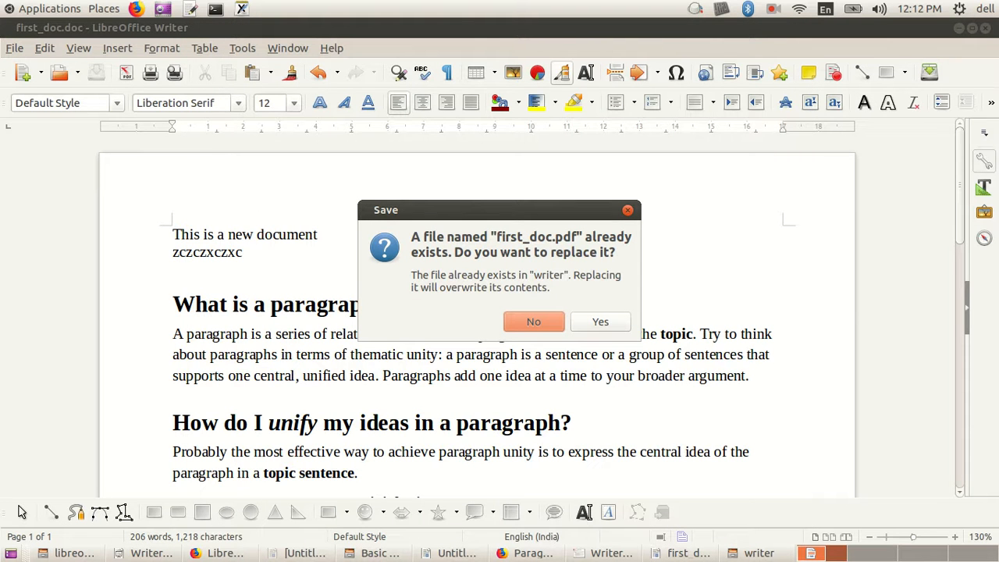
key(Tab)
key(Return)
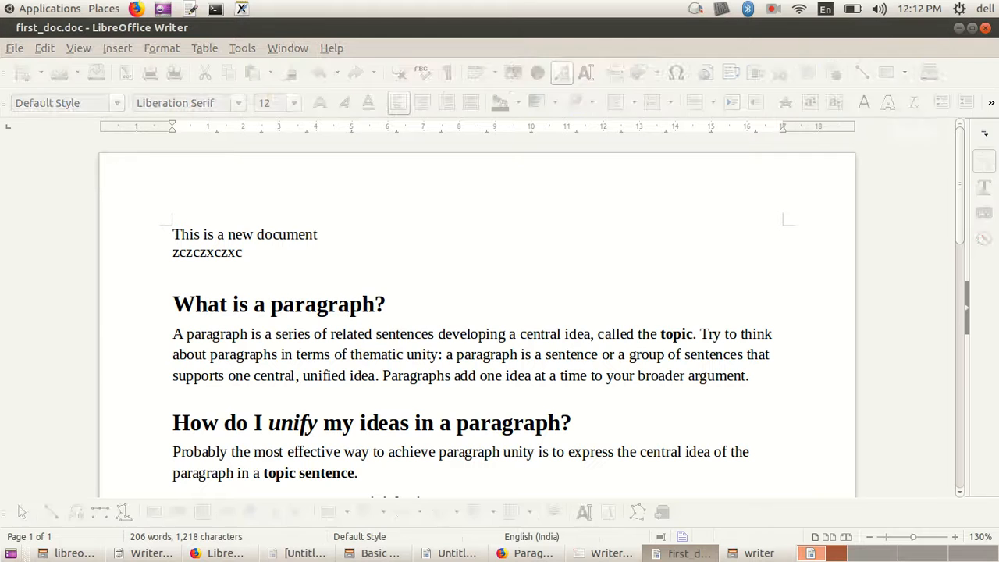
key(shift+Right)
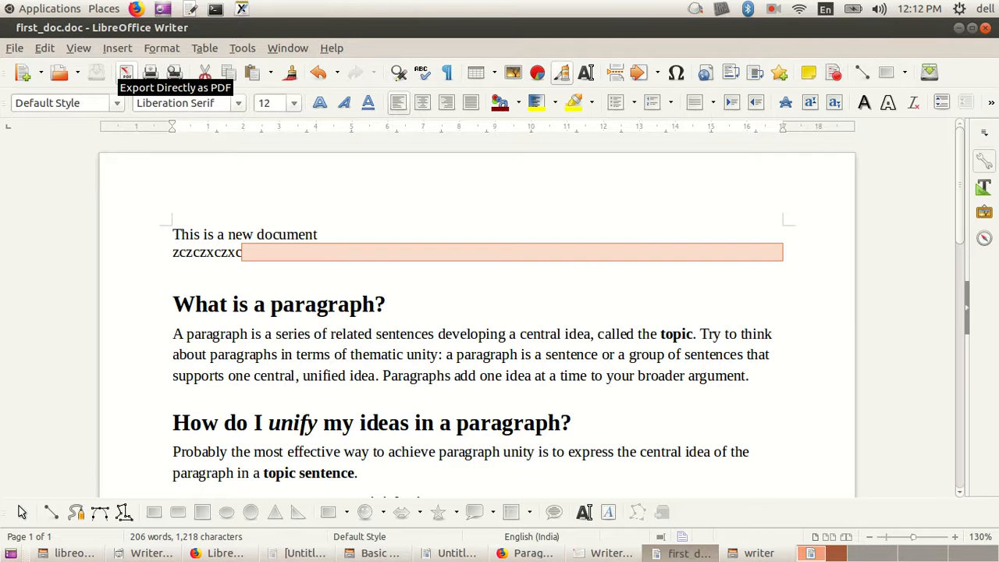
Step: Review the full list of file formats offered by Save As for first_doc.doc and close it without saving
click(14, 49)
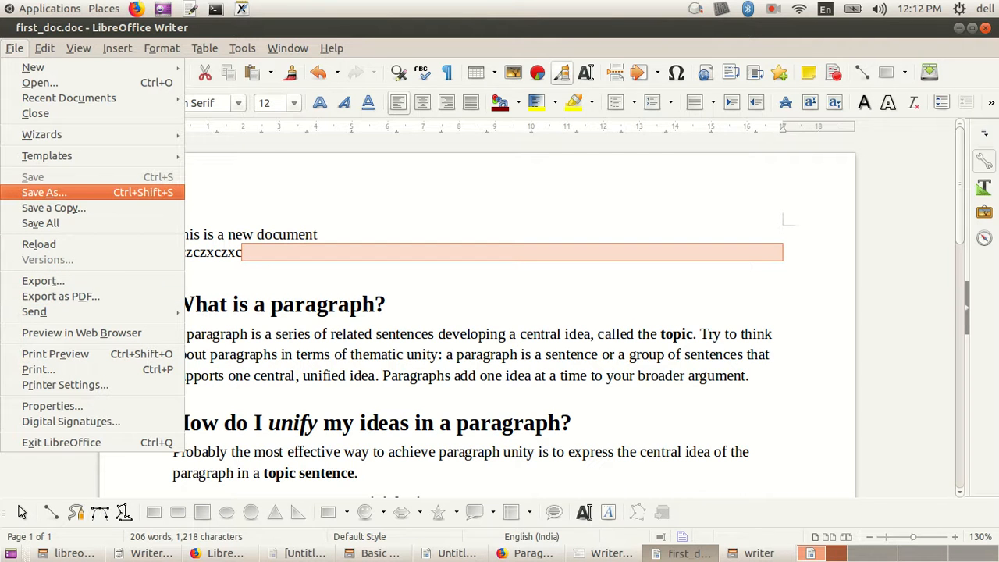
click(44, 192)
click(689, 450)
scroll(689, 522, down, 10)
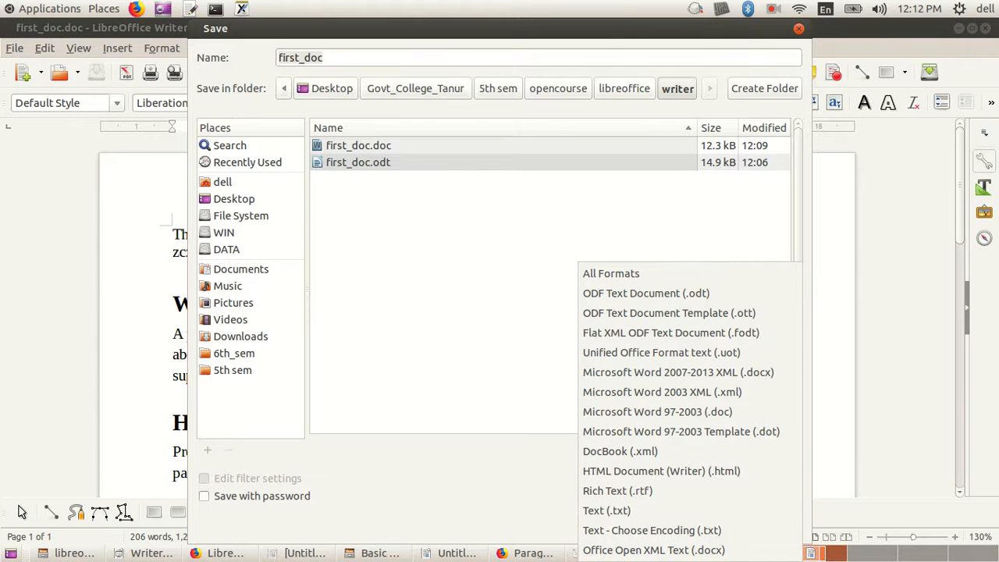
key(Escape)
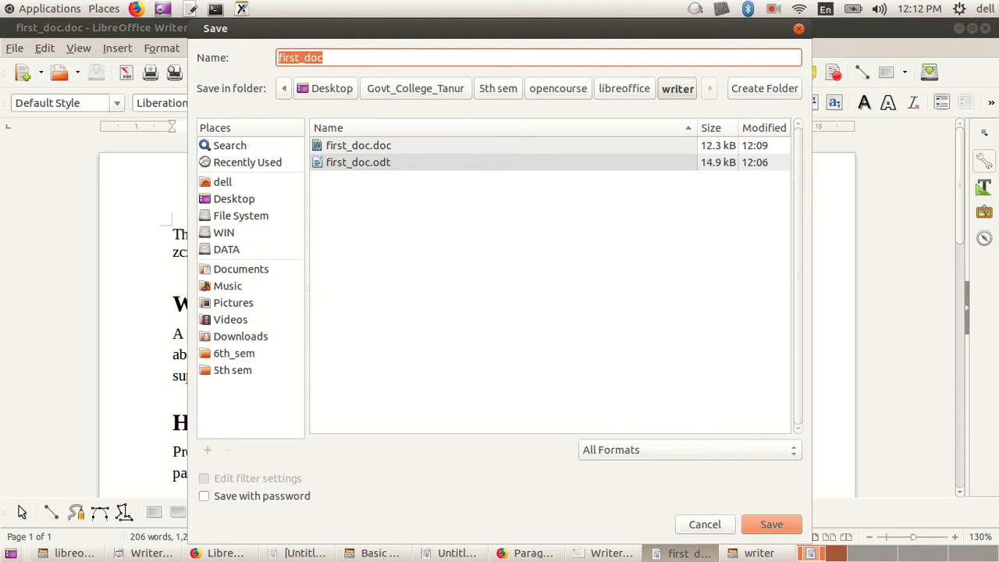
click(798, 28)
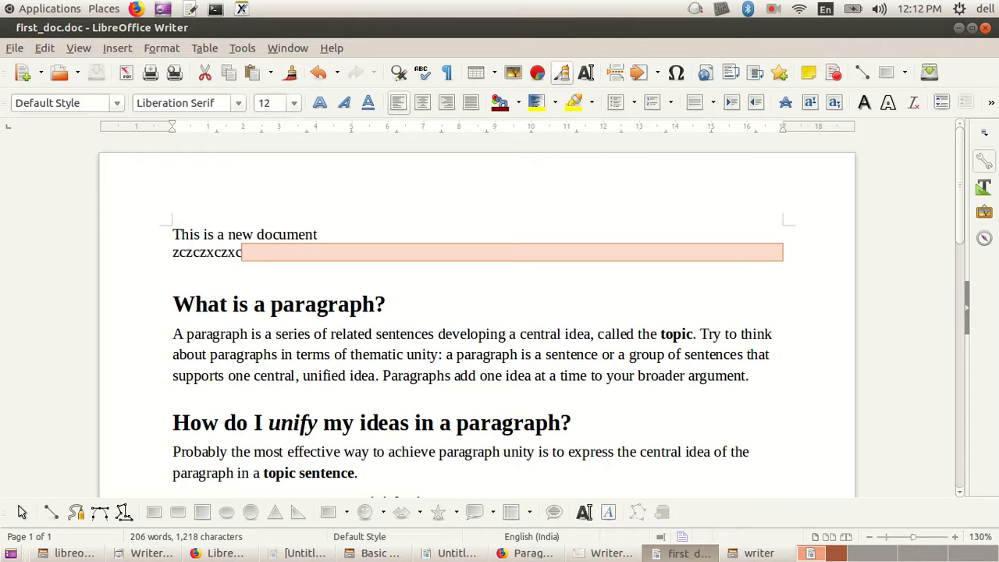
Step: Locate the Export as PDF command among the file commands without running it, and return to the document text
click(15, 48)
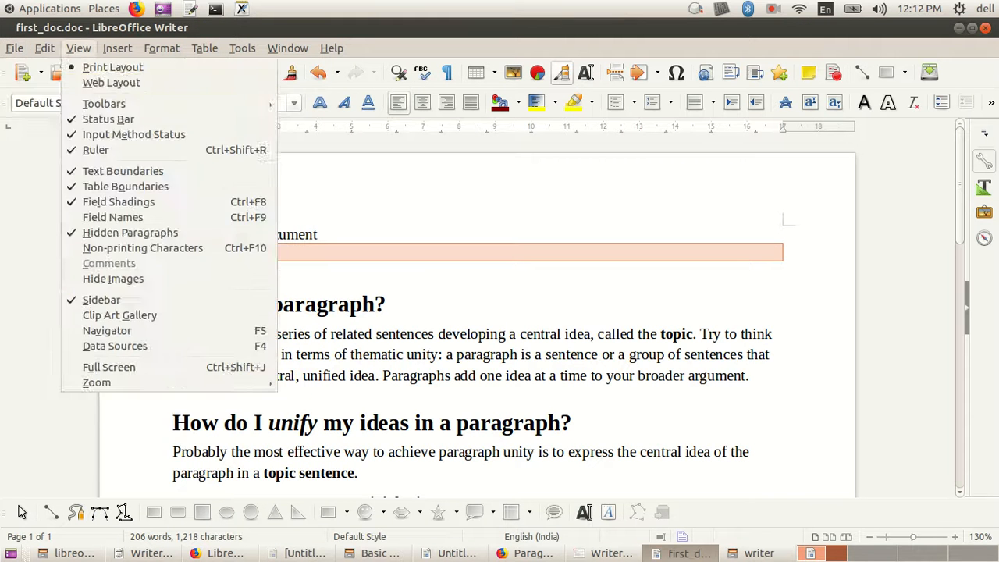
click(78, 48)
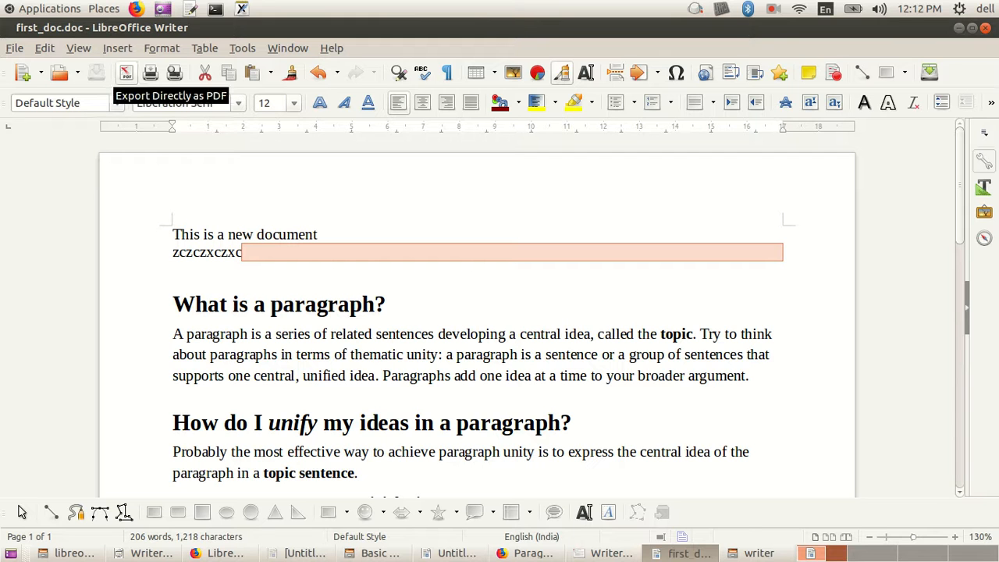
click(14, 48)
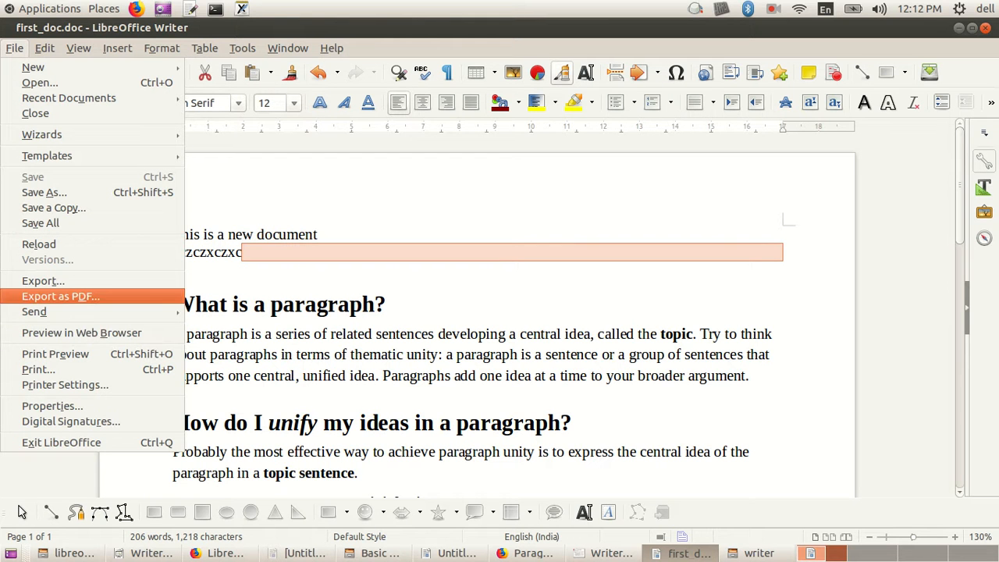
key(Escape)
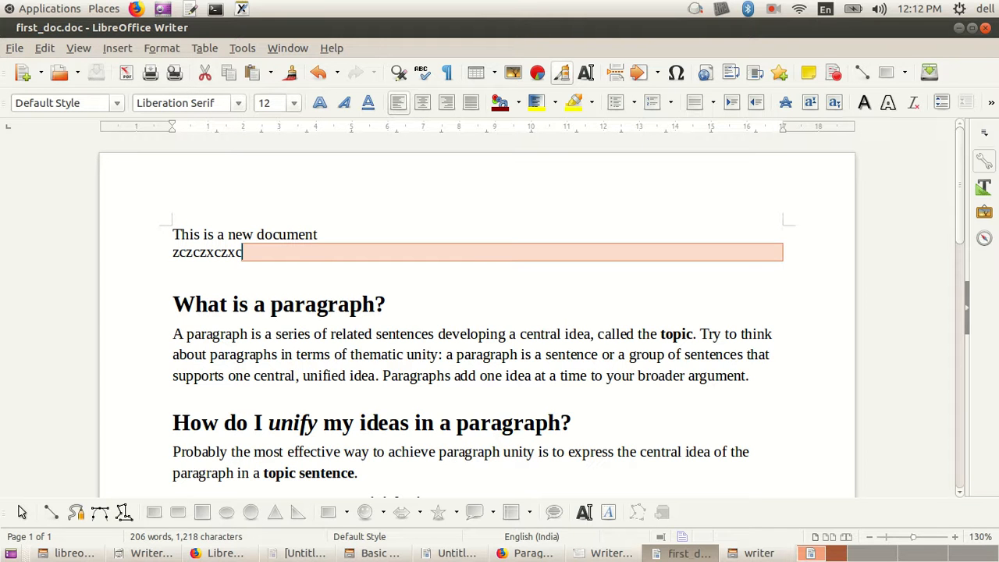
scroll(531, 313, down, 1)
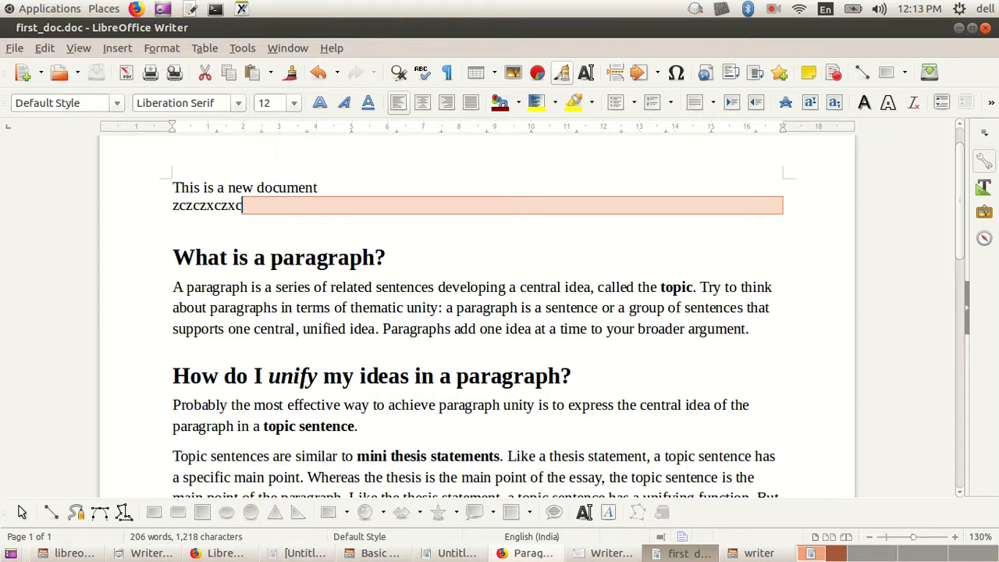
Step: Switch to Firefox and read the Selecting and moving text lesson down to the Selection Techniques table
click(527, 553)
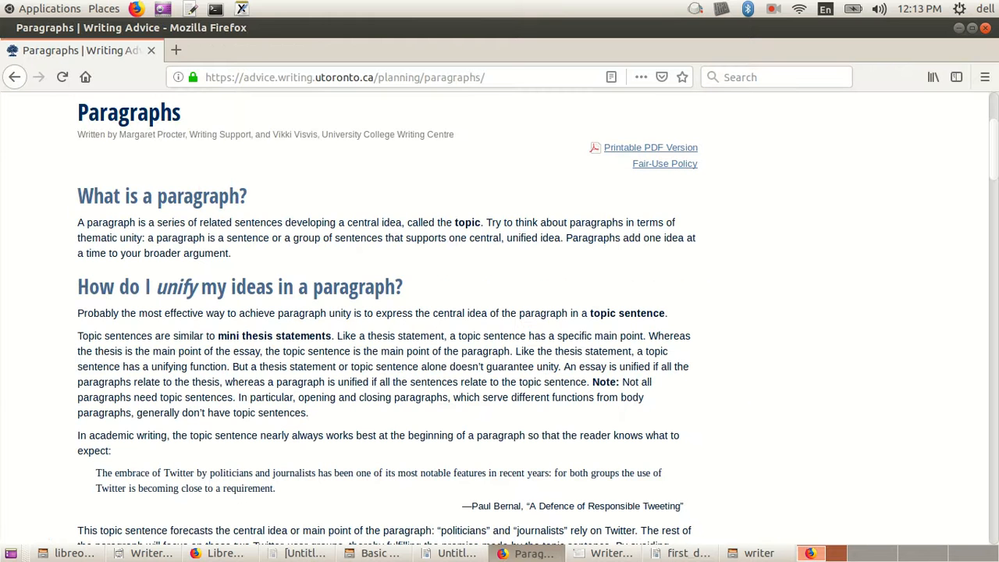
click(218, 552)
scroll(485, 395, down, 3)
scroll(485, 450, up, 3)
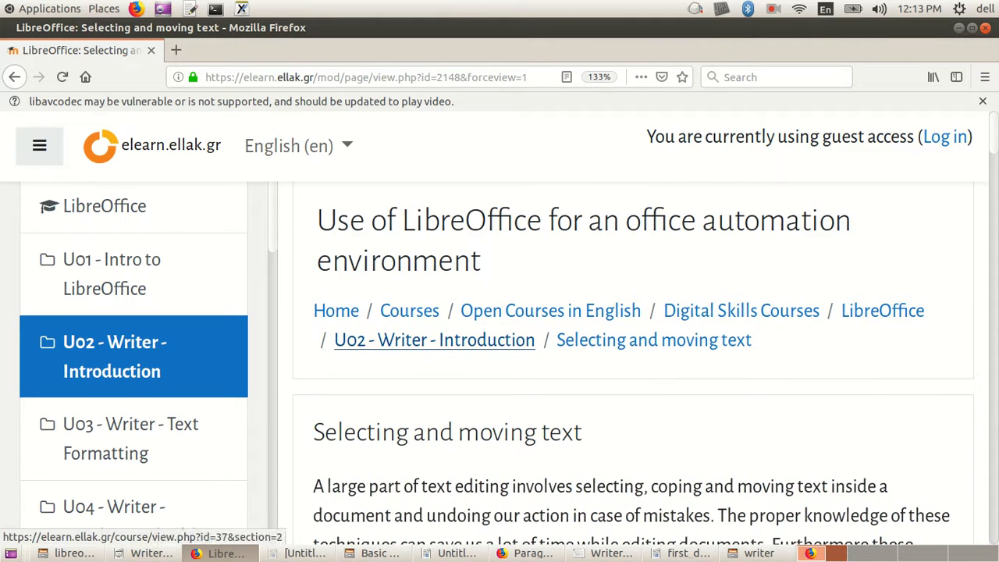
scroll(486, 451, down, 3)
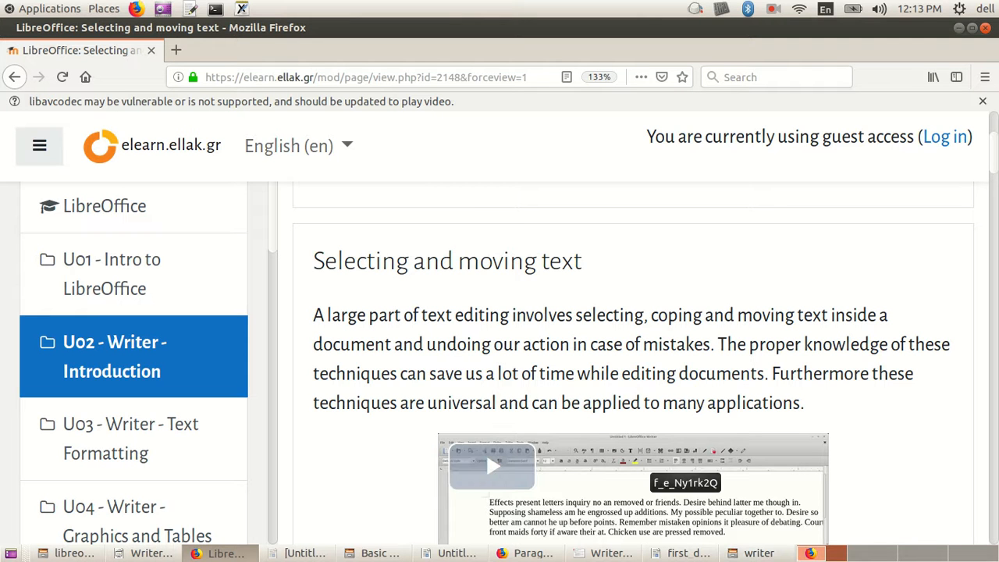
scroll(485, 452, down, 5)
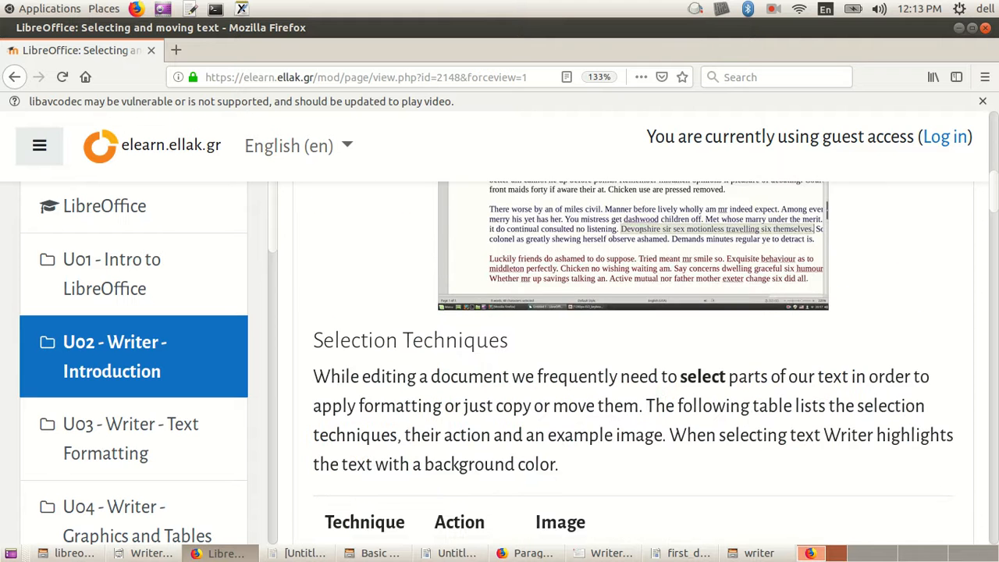
scroll(633, 361, down, 3)
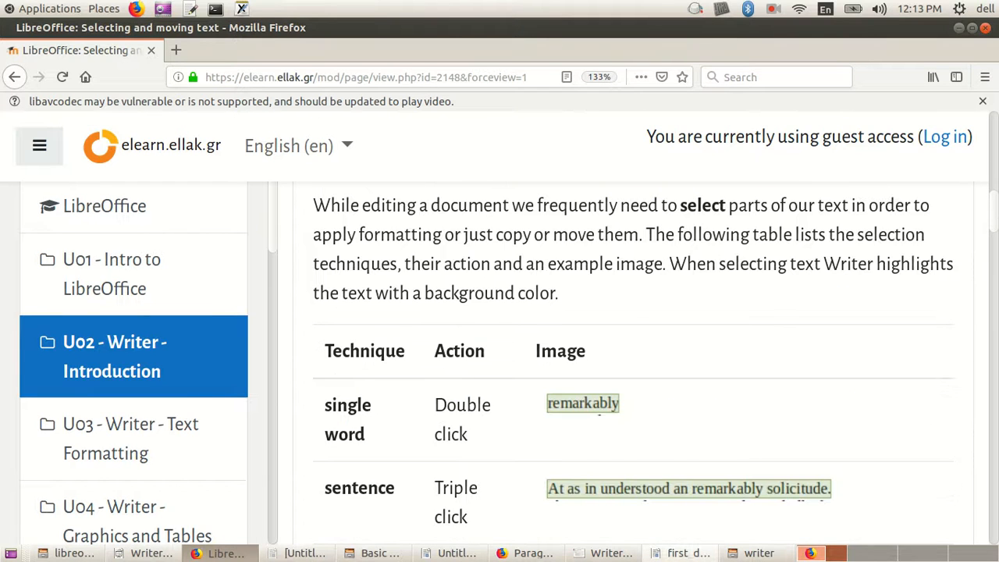
Step: Switch back to first_doc.doc and extend a selection from the start of the first line through the second line
click(683, 552)
click(173, 222)
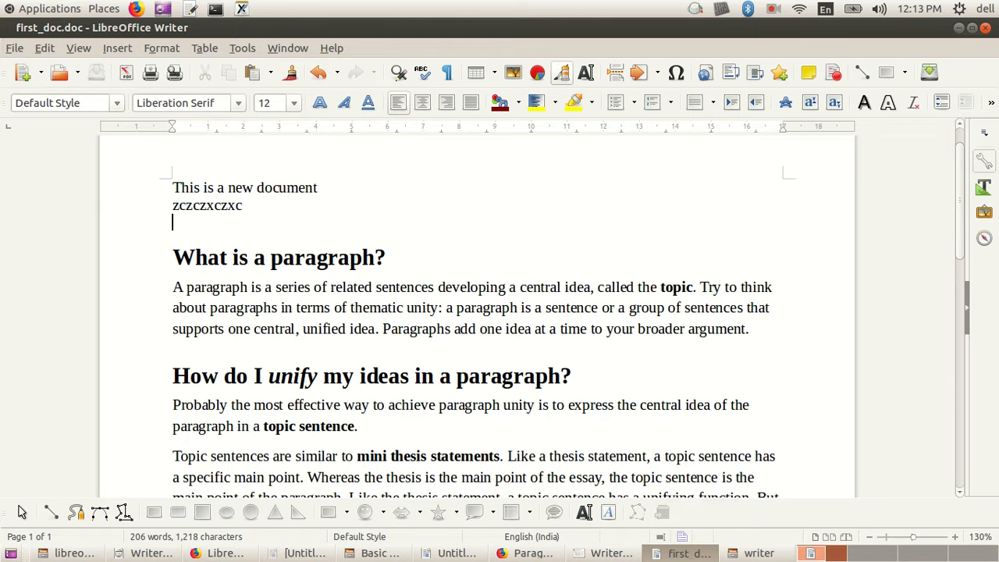
click(173, 187)
key(shift+Right)
key(shift+Right)
key(shift+Right)
key(shift+Right)
key(shift+Right)
key(shift+Right)
key(shift+Right)
key(shift+Right)
key(shift+Right)
key(shift+Right)
key(shift+Right)
key(shift+Right)
key(shift+Right)
key(shift+Down)
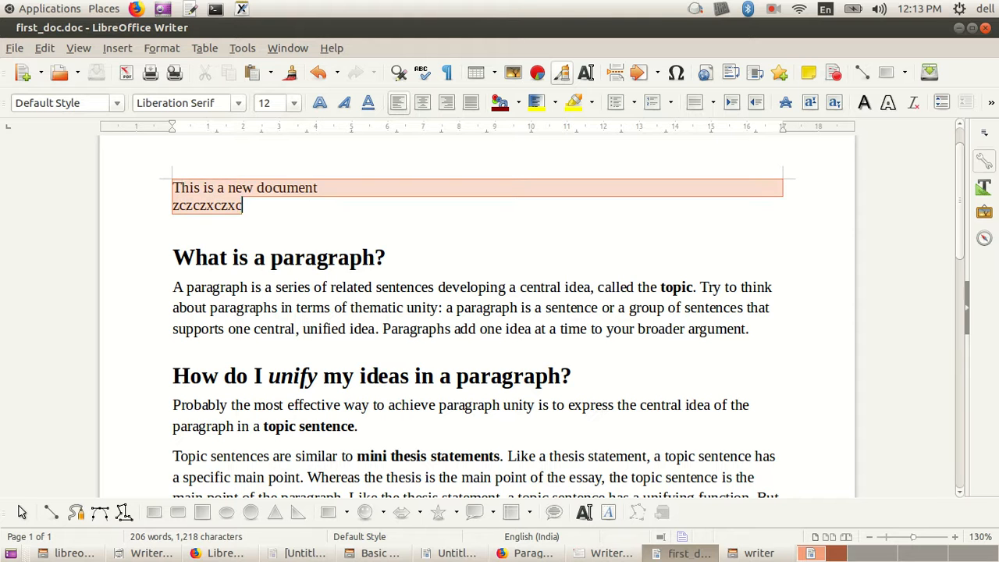
Step: Sweep a selection across the first two lines of text twice, clearing it each time
click(329, 256)
drag(174, 187, 243, 205)
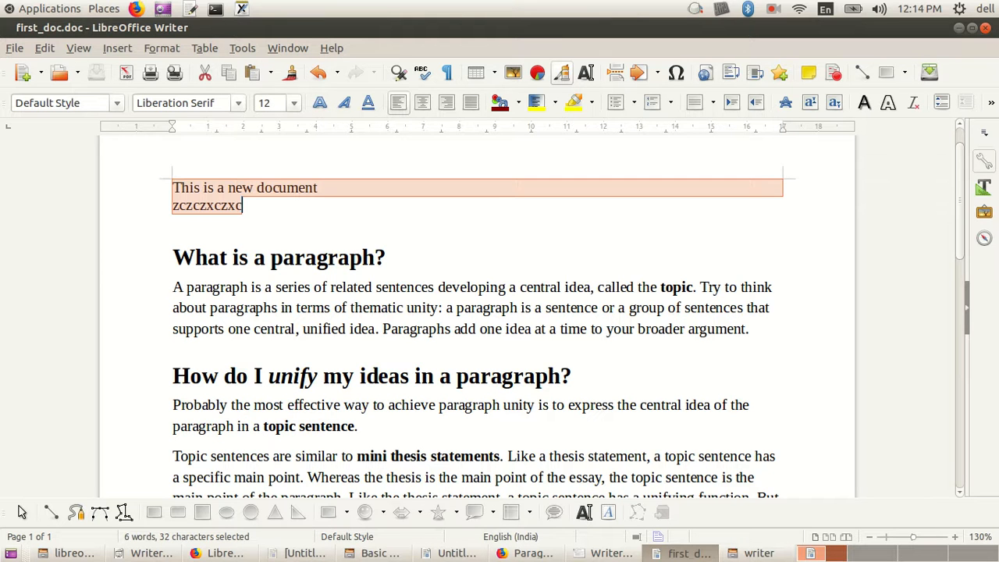
click(248, 257)
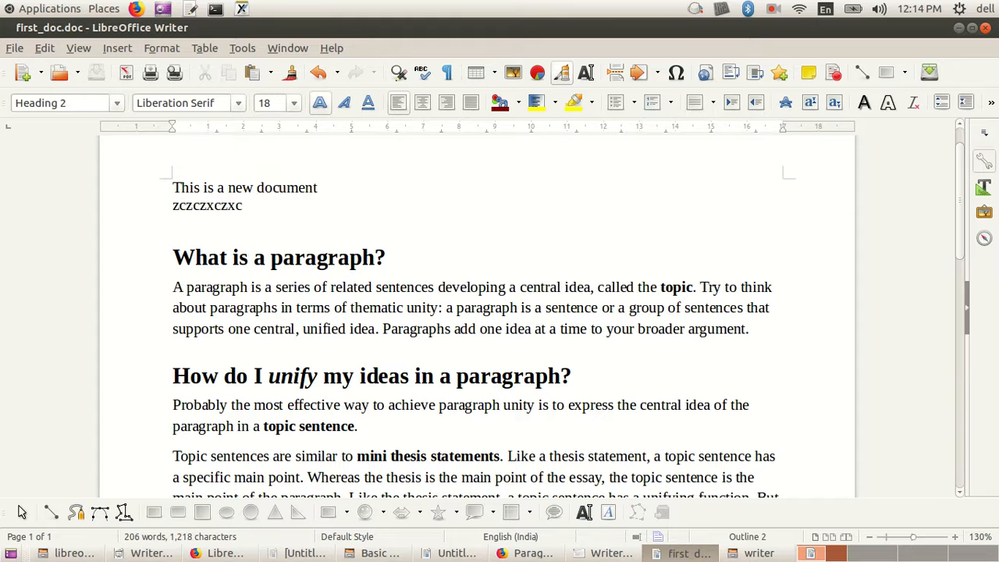
drag(172, 188, 242, 206)
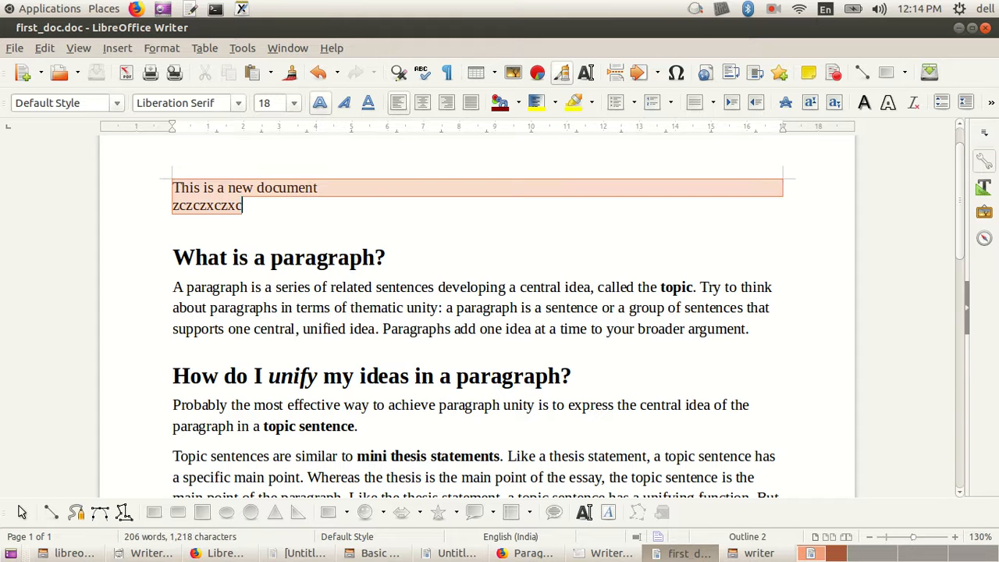
click(238, 206)
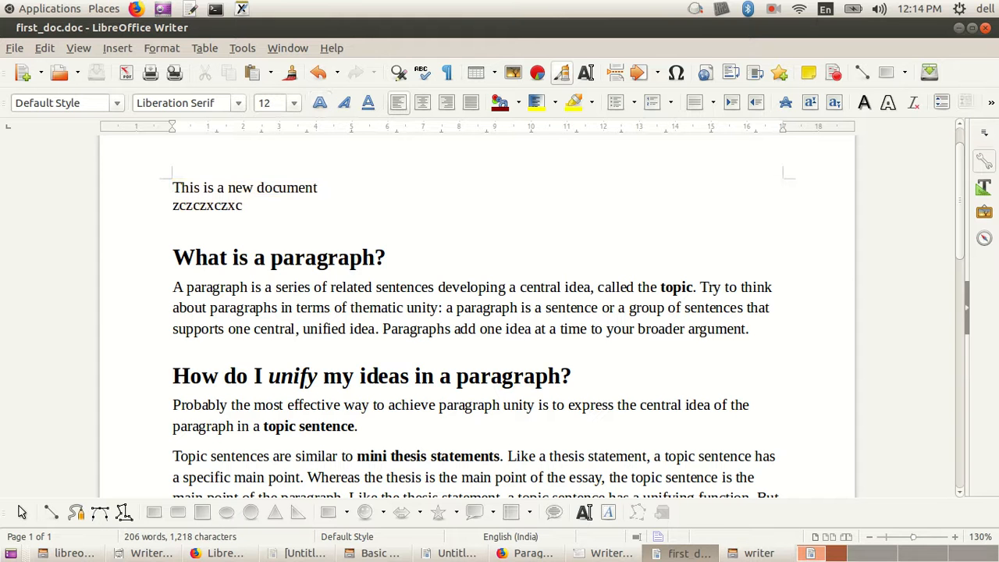
Step: Select the first two lines, "This is a new document" and "zczczxczxc", cut them, and undo the cut
click(172, 187)
key(shift+Right)
key(shift+Right)
key(shift+Down)
key(shift+Right)
key(shift+Right)
key(shift+Right)
key(shift+Right)
key(shift+Right)
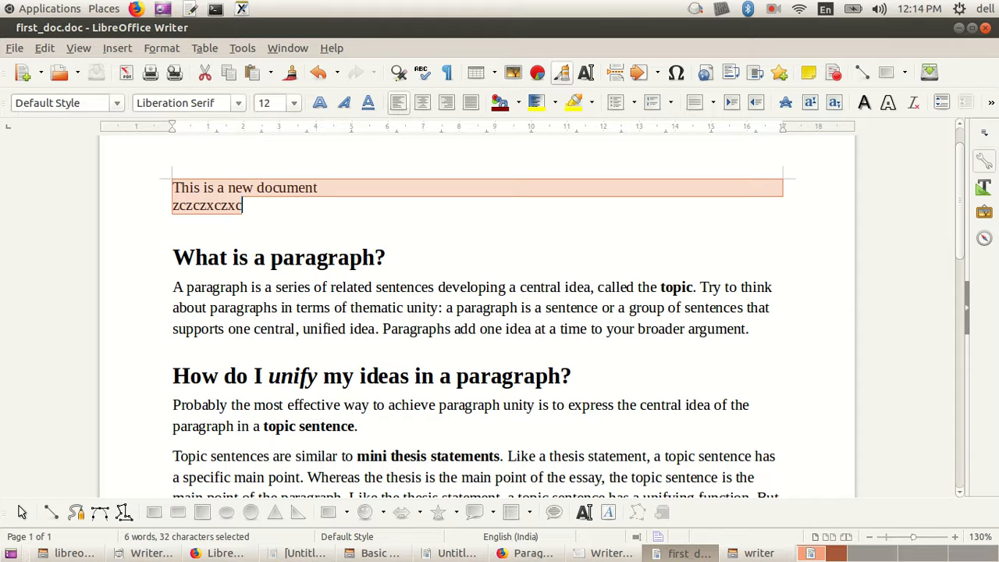
right_click(186, 200)
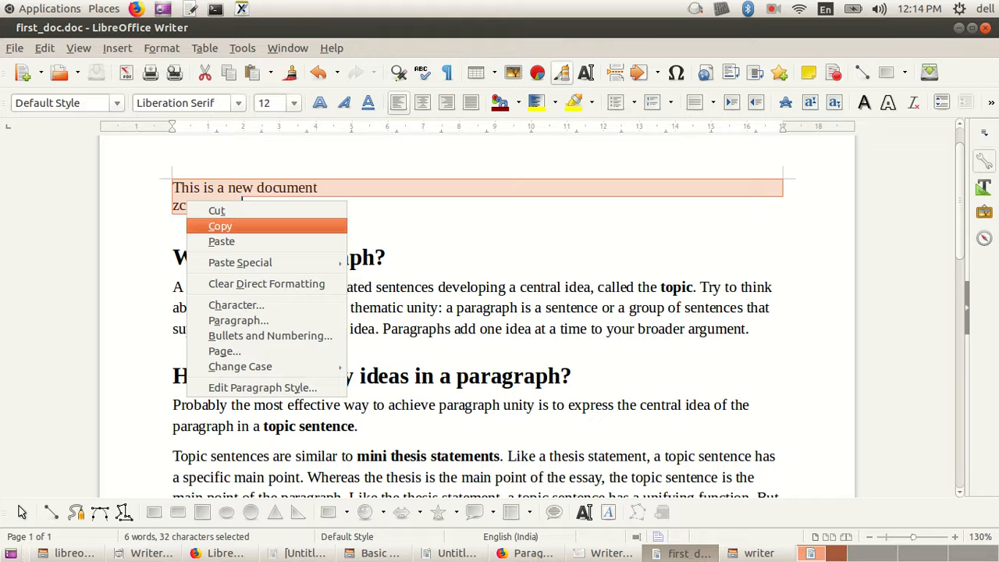
click(217, 209)
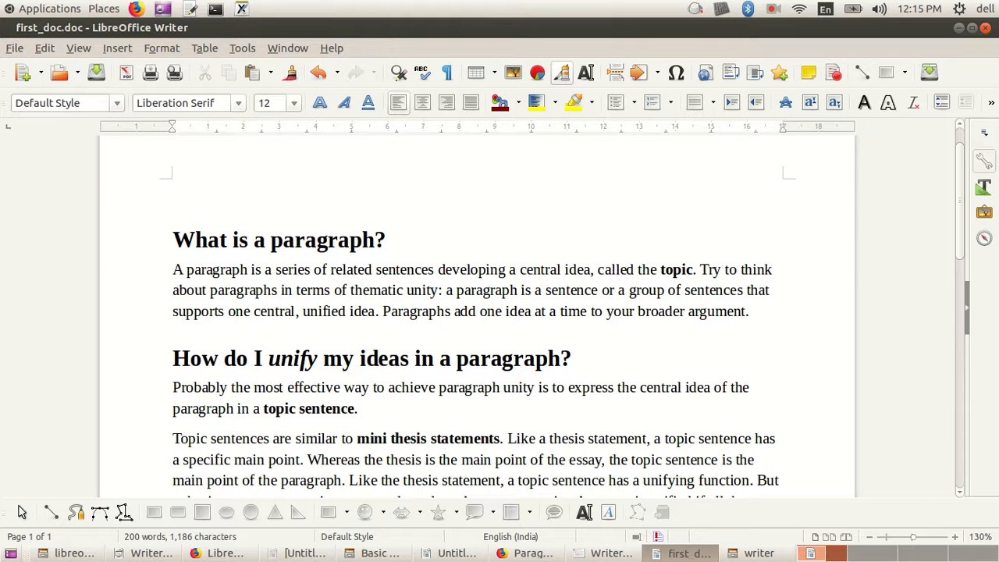
key(ctrl+z)
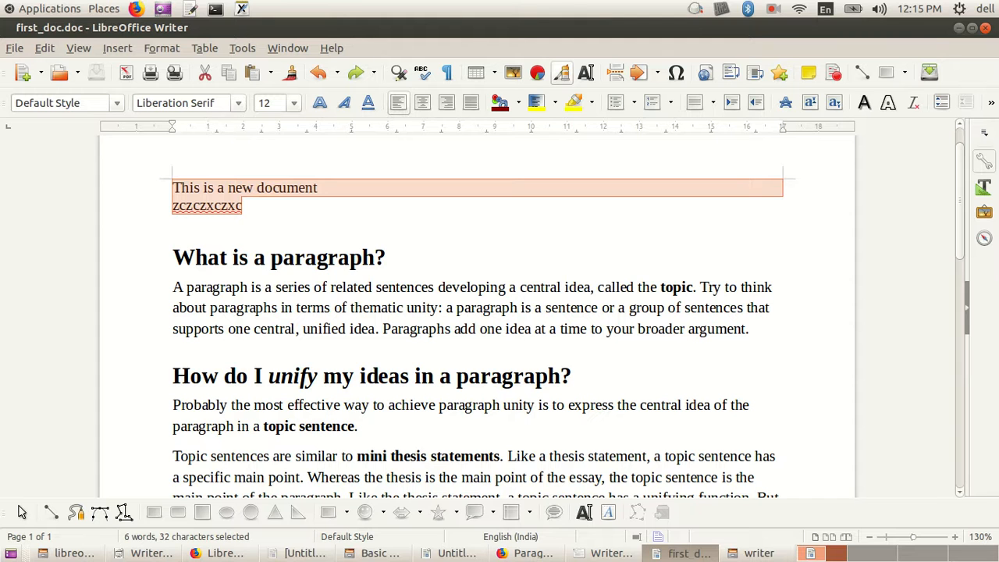
Step: Extend a selection upward from the empty third line over the "zczczxczxc" line, and deselect it at the line's end
click(173, 222)
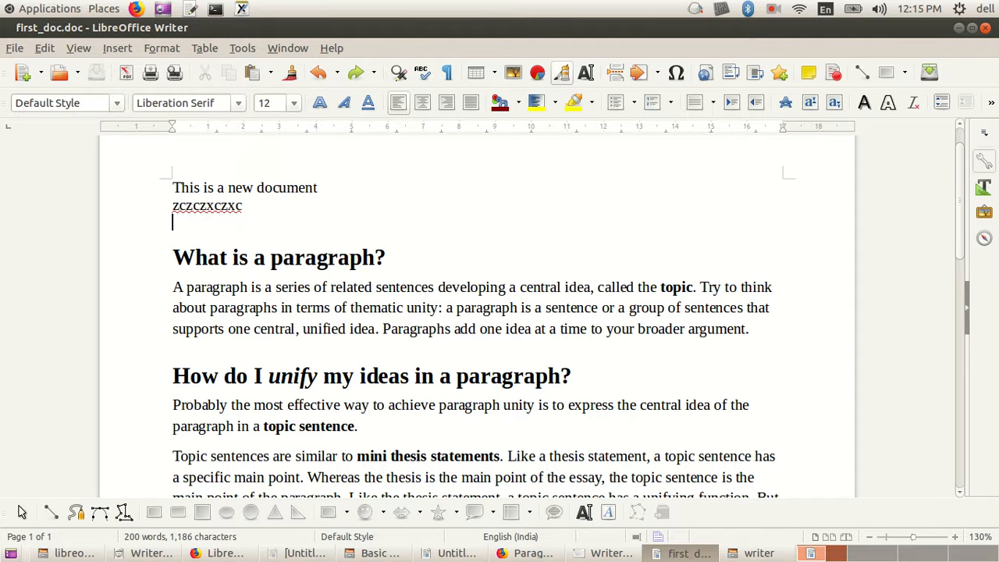
key(shift+Up)
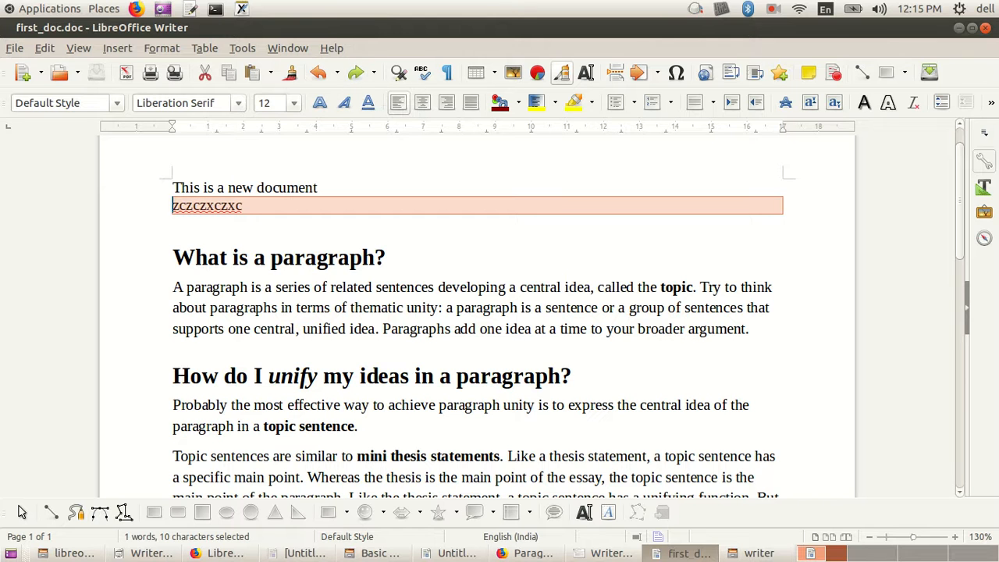
click(243, 205)
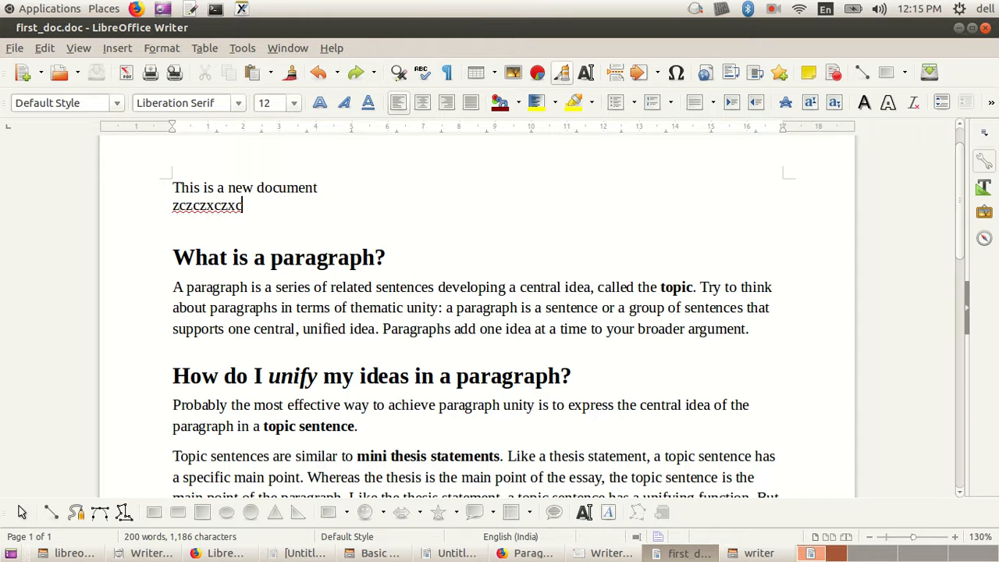
Step: Select the entire document content and clear the selection by placing the cursor on the empty third line
click(240, 257)
key(ctrl+a)
drag(235, 486, 234, 493)
scroll(477, 316, up, 5)
click(173, 252)
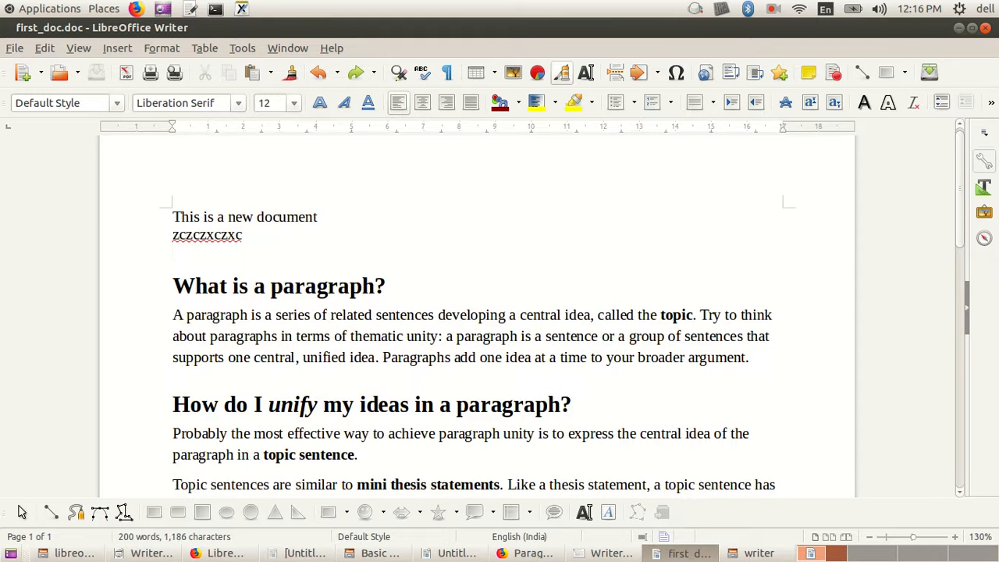
Step: Sweep a selection from the start of the document to its last paragraph, and deselect it in the "What is a paragraph?" heading
drag(172, 216, 338, 286)
click(338, 287)
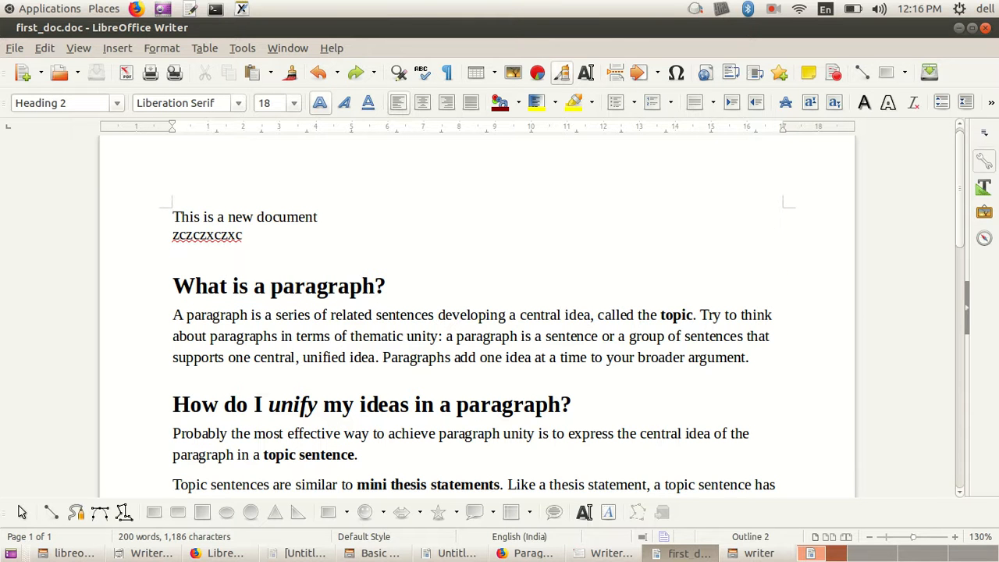
key(ctrl+Home)
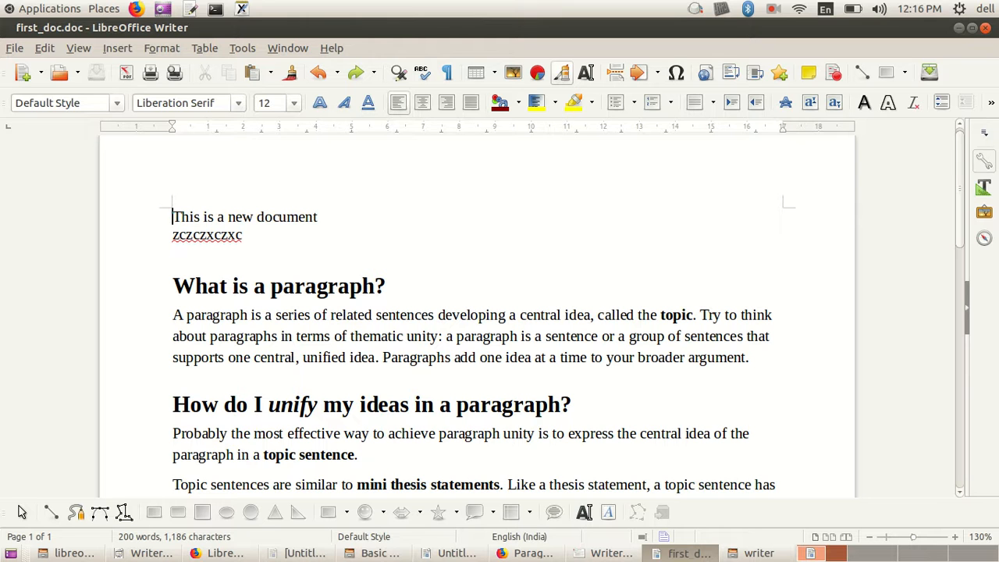
drag(172, 217, 235, 353)
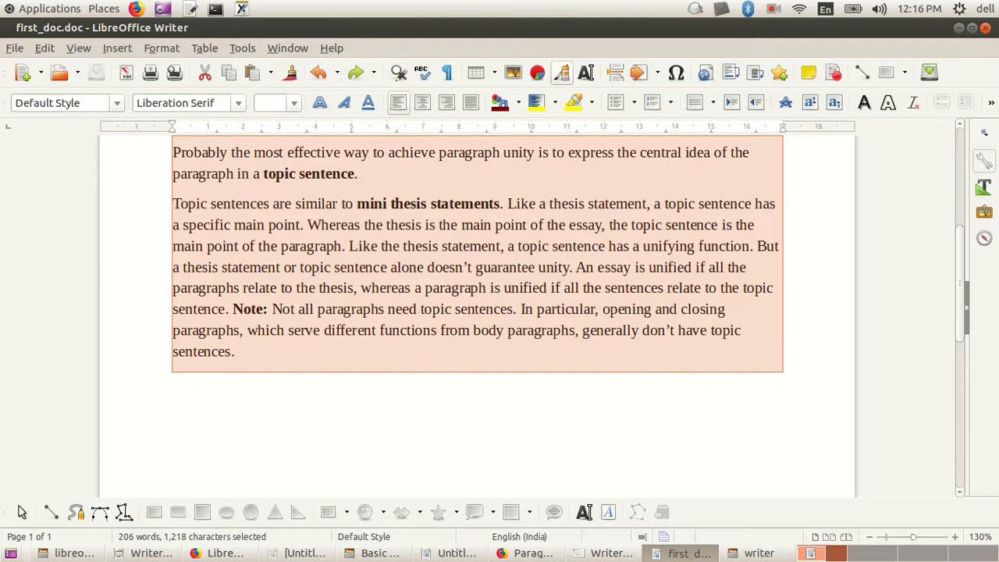
scroll(476, 312, up, 6)
click(382, 238)
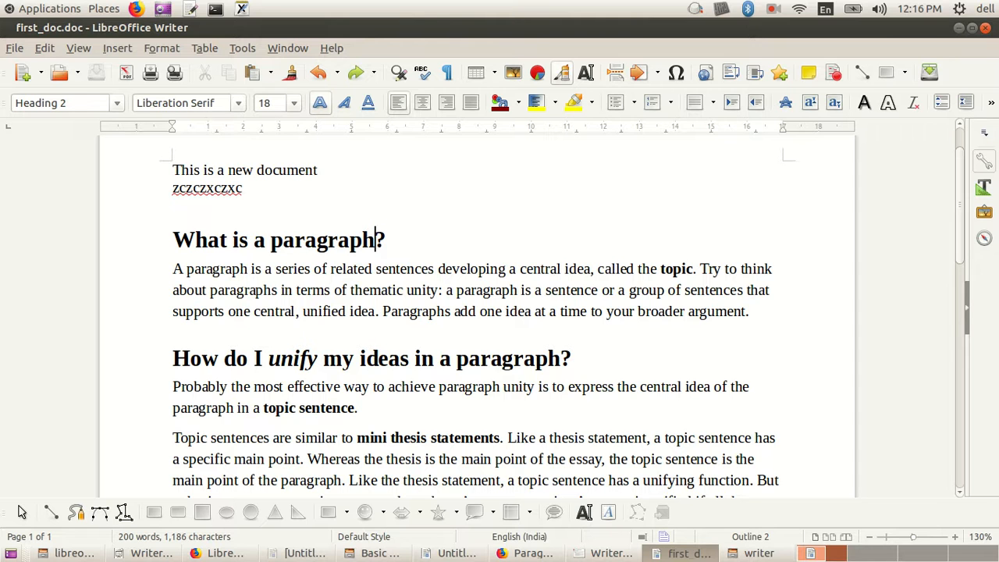
Step: Select the word "What" in the first heading letter by letter, and move the cursor one paragraph down and back up
key(Home)
key(shift+Right)
key(shift+Right)
key(shift+Right)
key(shift+Right)
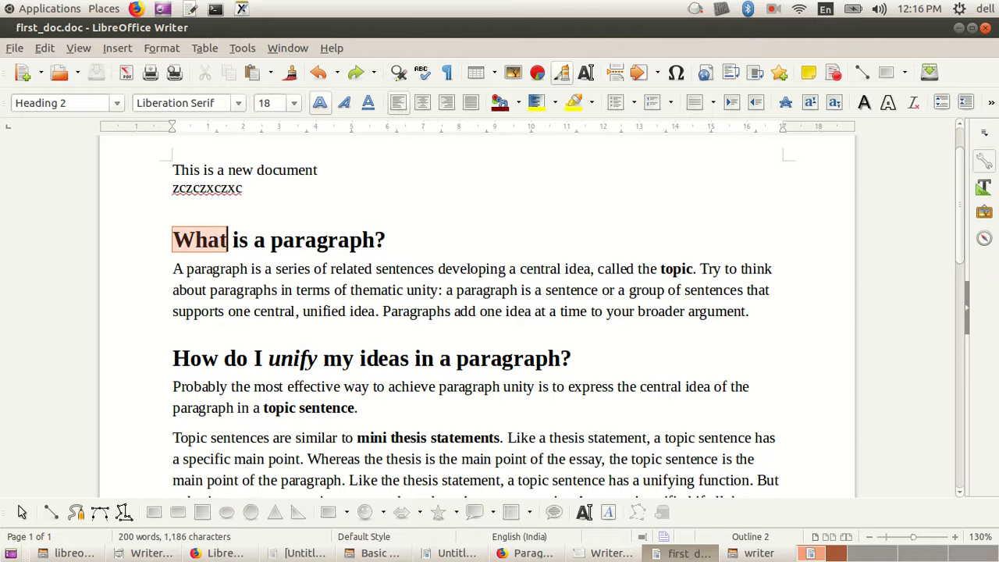
key(ctrl+Down)
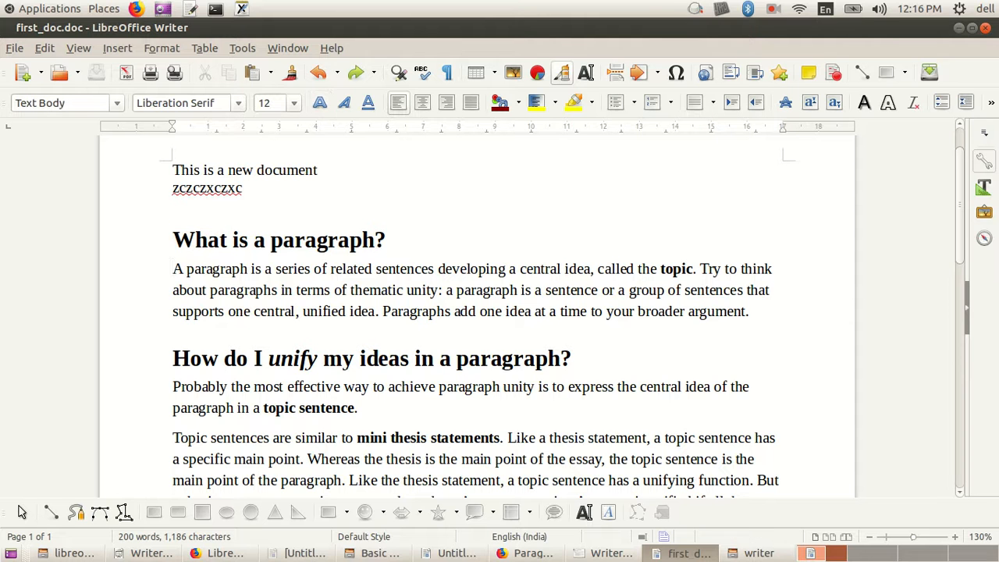
key(ctrl+Up)
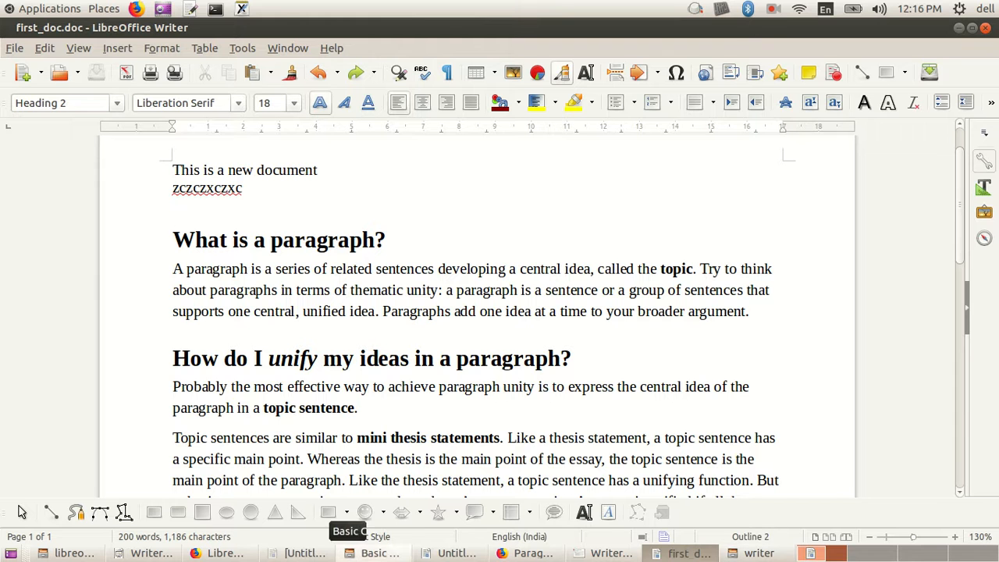
Step: Switch to the Firefox lesson and examine the single word, sentence and paragraph rows of the selection techniques table
click(220, 552)
scroll(632, 351, down, 3)
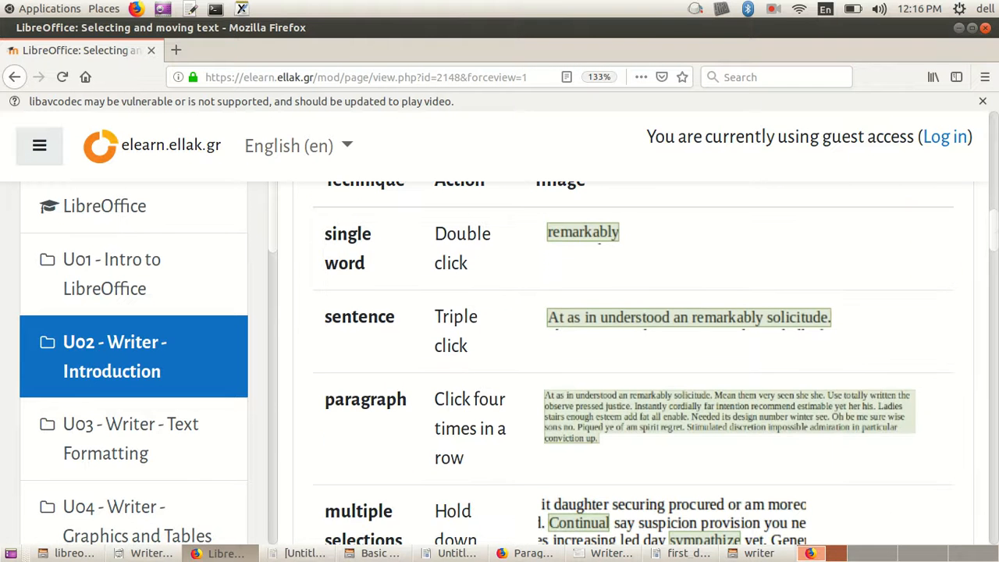
scroll(632, 363, up, 1)
double_click(344, 320)
drag(434, 290, 467, 322)
key(ctrl+c)
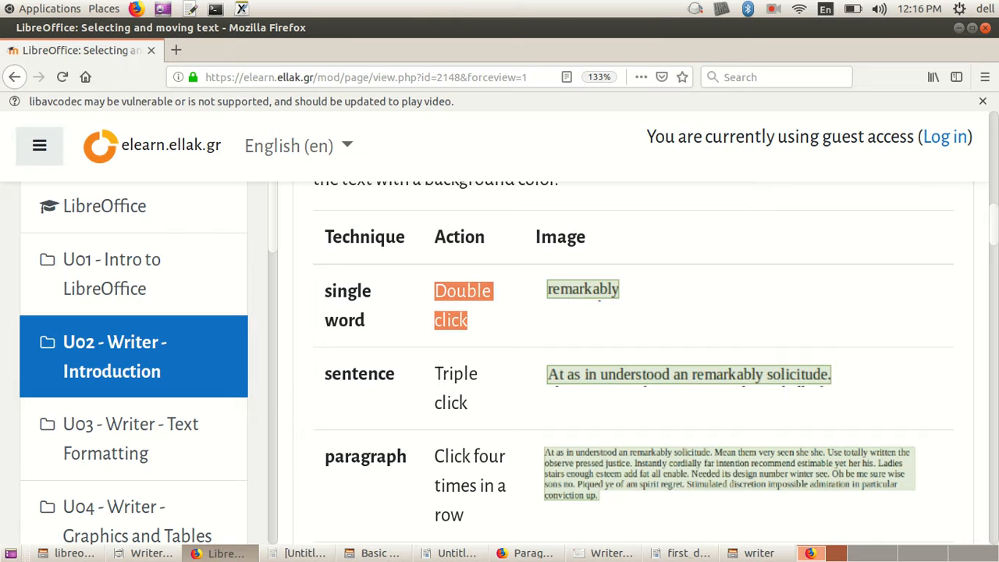
click(486, 321)
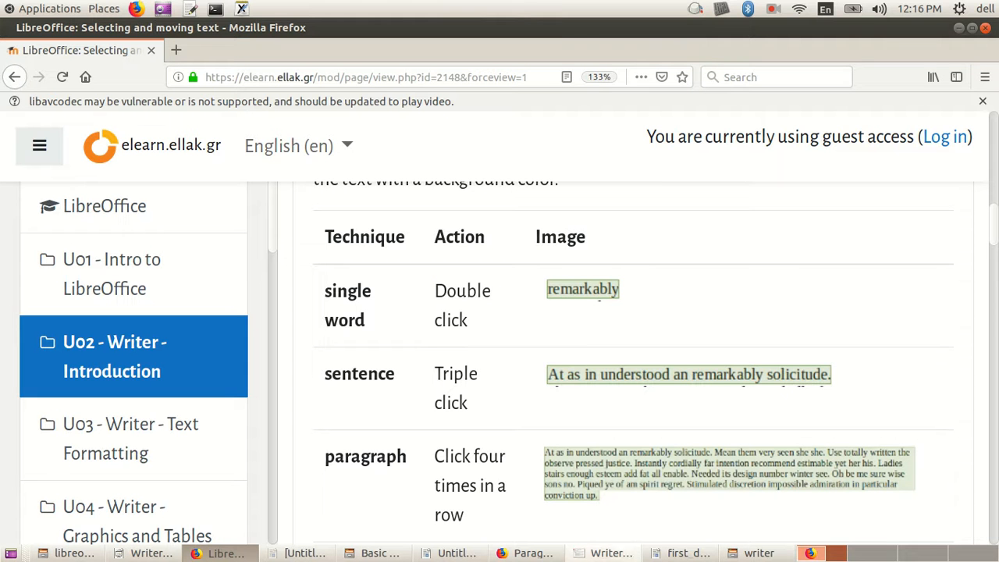
Step: Switch back to first_doc.doc, insert the text last selected in the lesson at the start of the first paragraph, and undo it
click(681, 553)
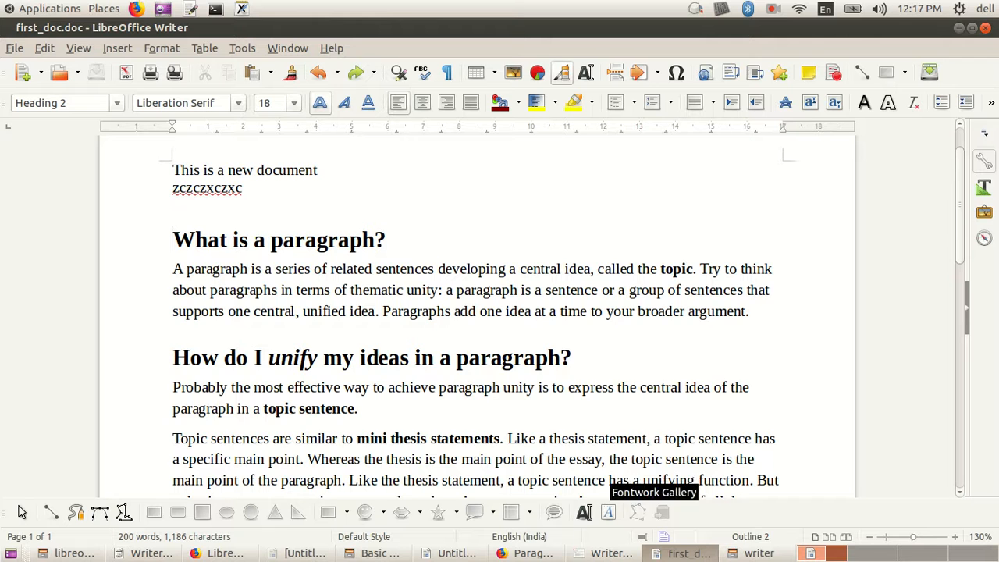
middle_click(174, 269)
key(ctrl+z)
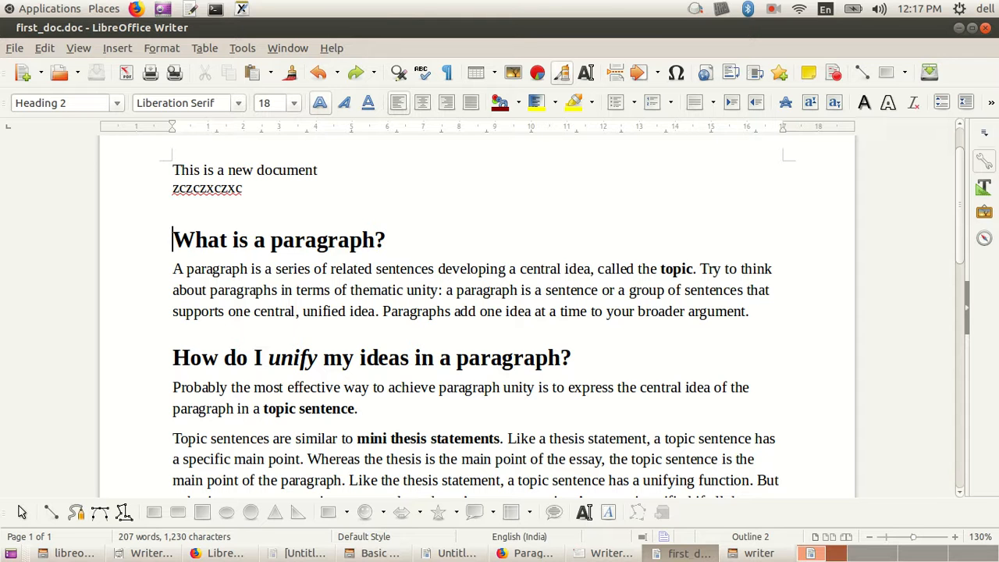
Step: Insert a copy of the heading word "What" at the start of the paragraph below, and reselect the word in the heading
double_click(200, 240)
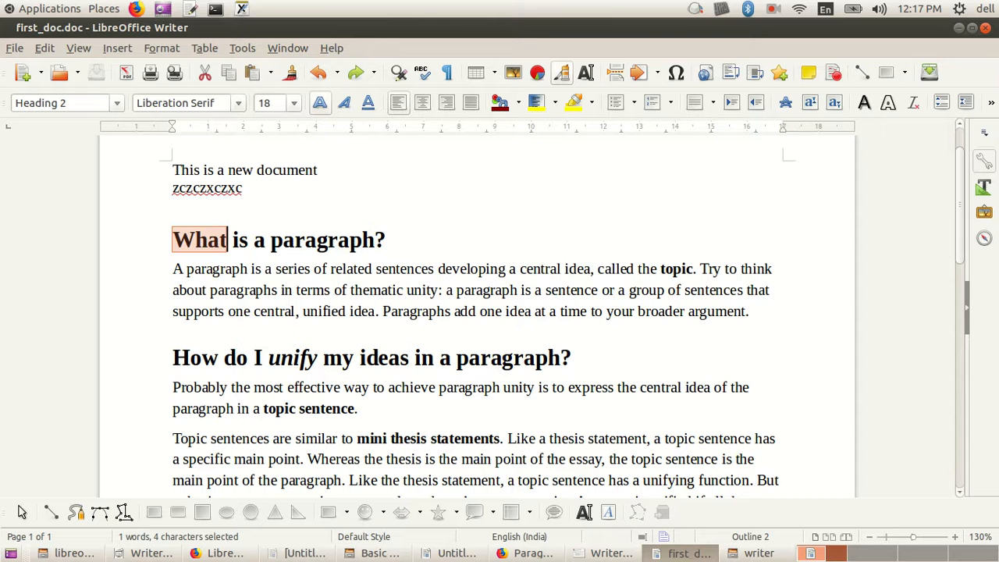
middle_click(173, 269)
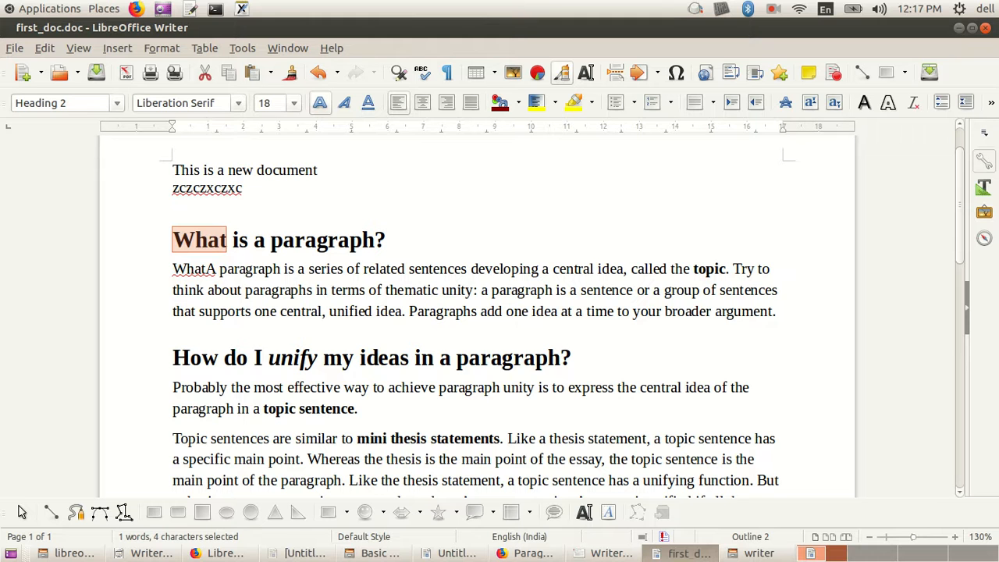
click(187, 269)
double_click(195, 241)
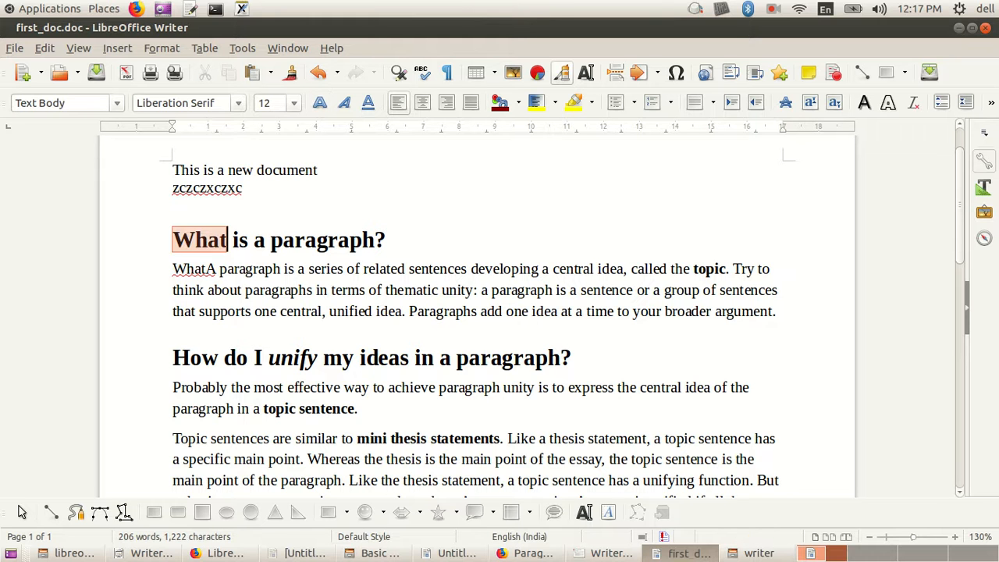
Step: Switch to the Firefox lesson, examine the sentence selection technique again, and return to first_doc.doc
click(219, 553)
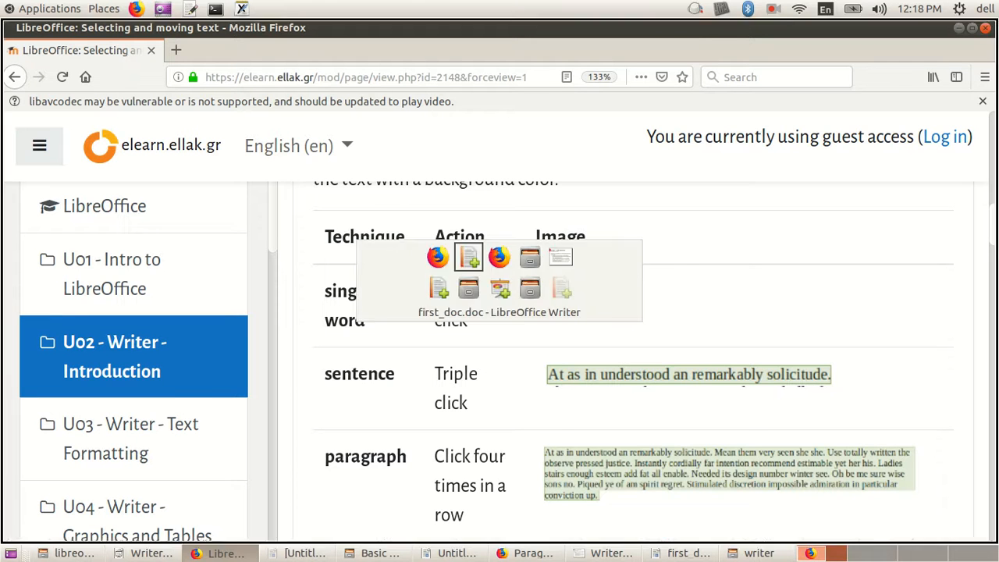
key(alt+Tab)
click(298, 269)
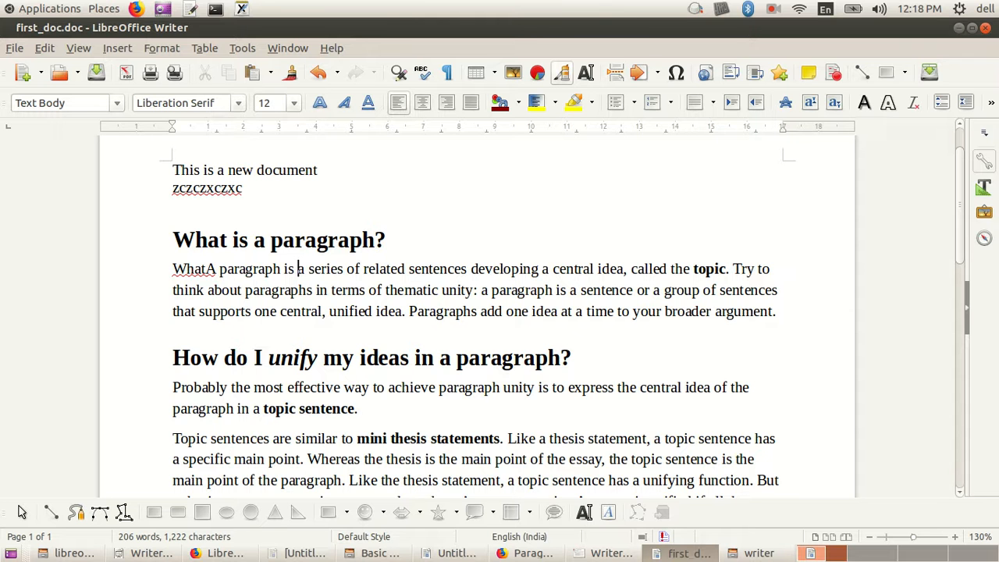
click(220, 554)
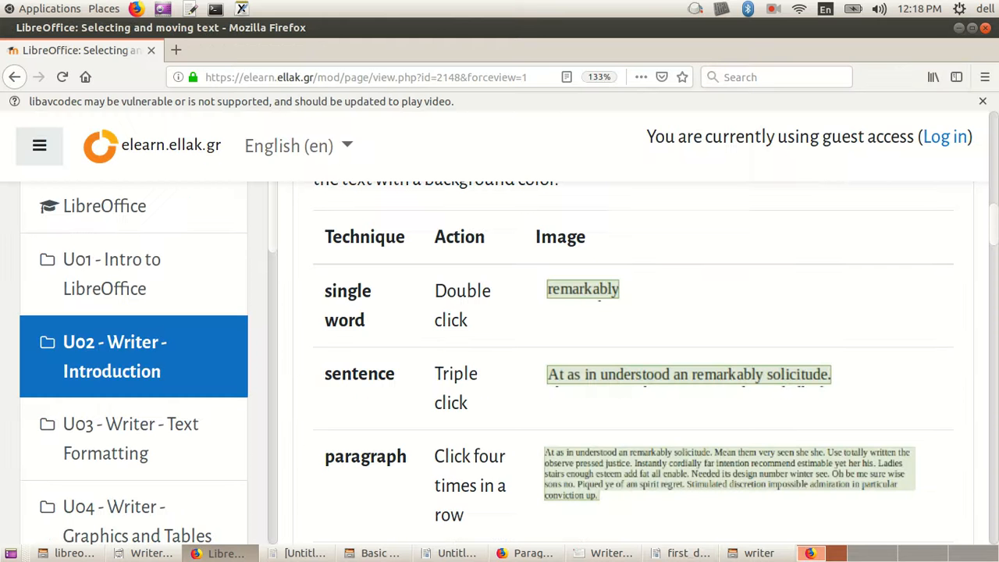
drag(341, 374, 443, 399)
click(442, 399)
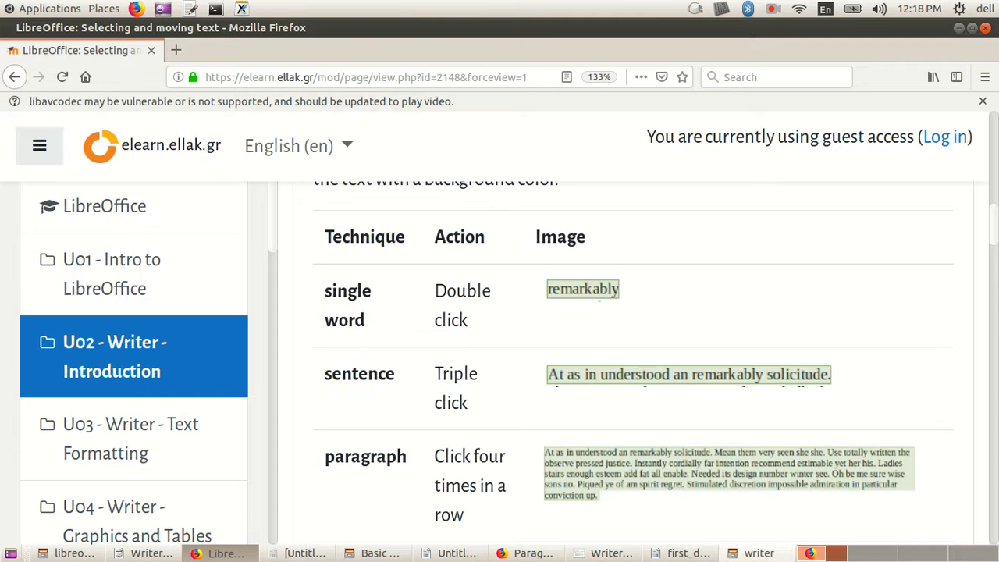
click(760, 554)
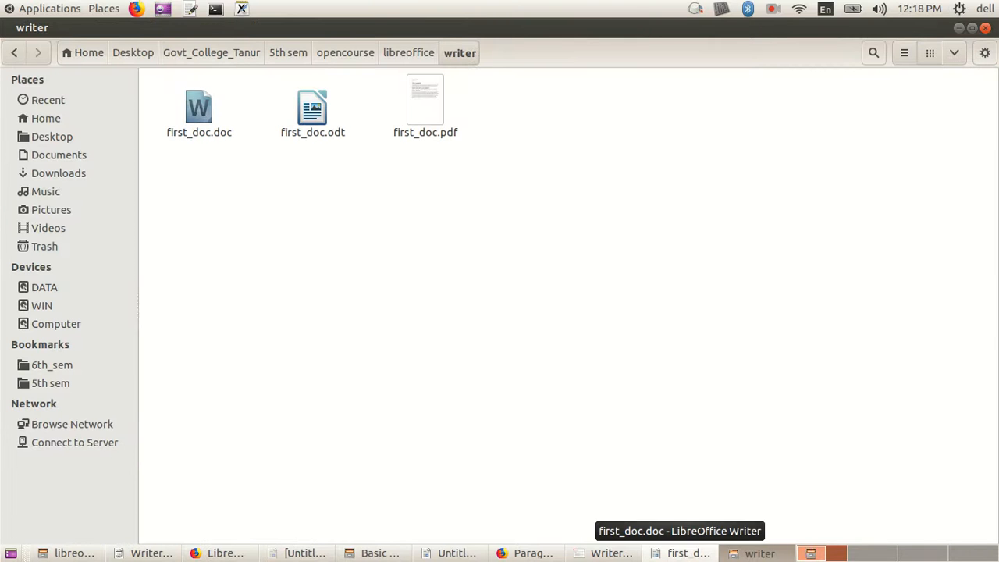
click(688, 554)
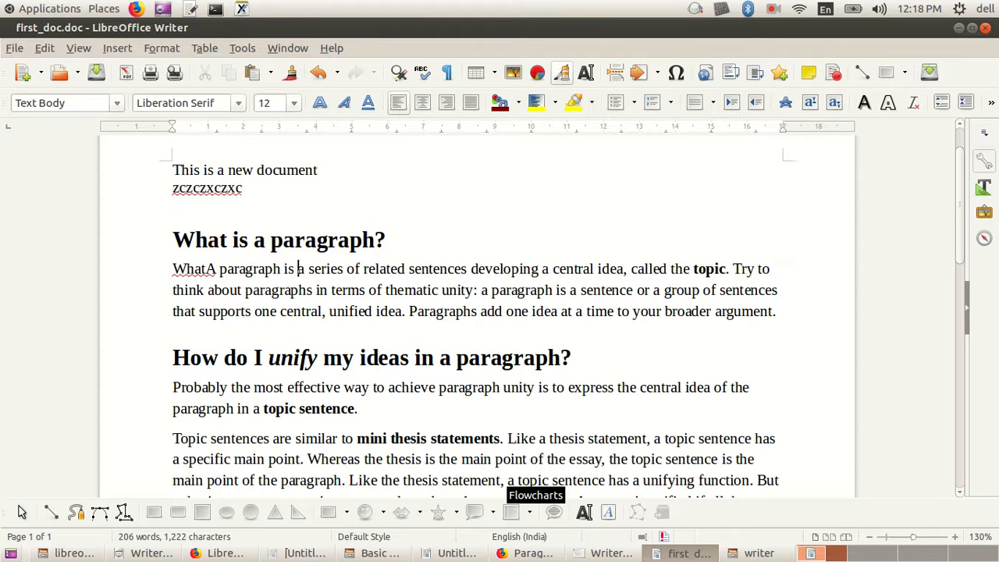
Step: Undo the insertion of "What" before the first paragraph and place the cursor at the start of the heading above
drag(195, 269, 365, 357)
click(285, 311)
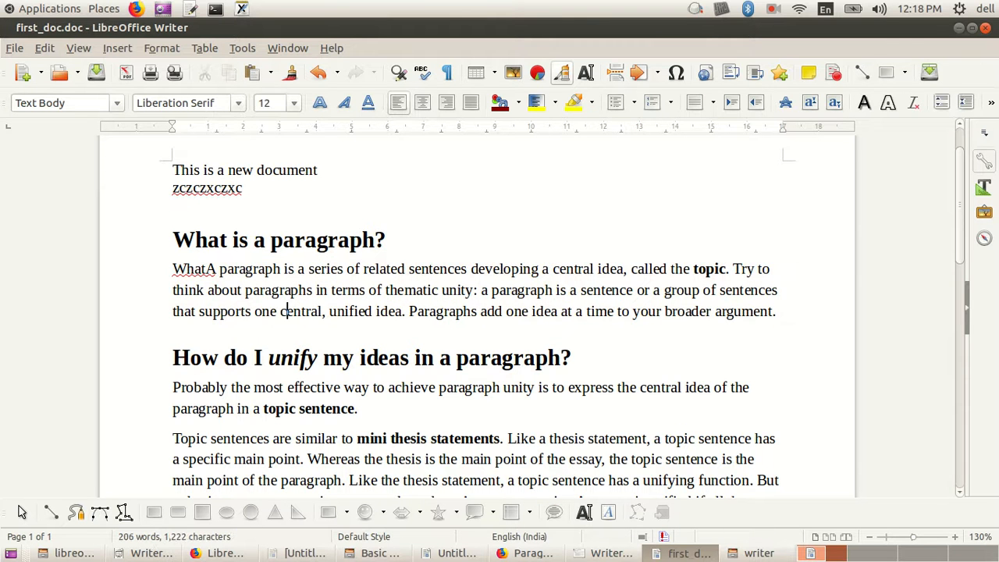
key(ctrl+z)
key(Up)
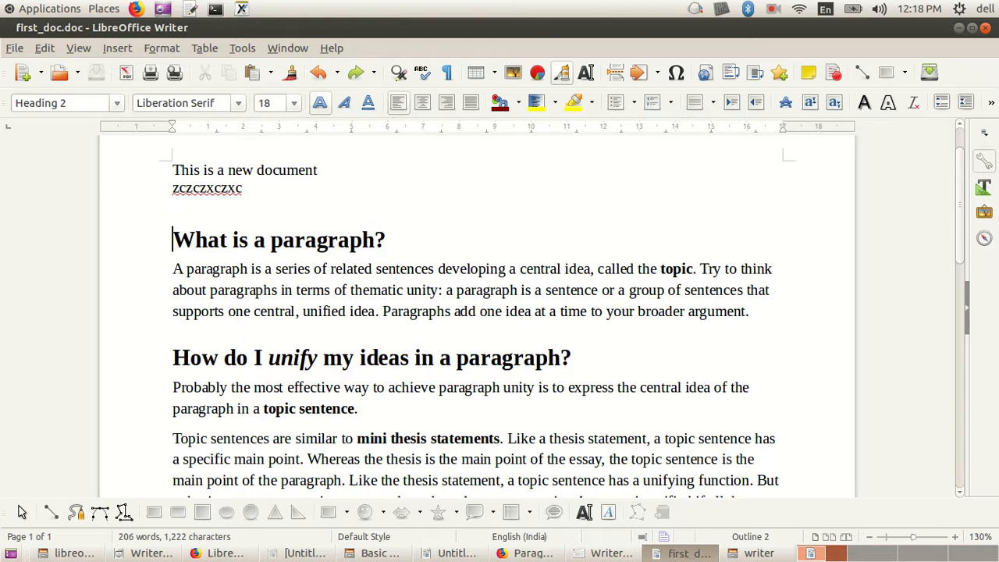
Step: Select the whole heading "What is a paragraph?" from its first word to the end of the line
key(ctrl+shift+Right)
key(ctrl+shift+Left)
key(ctrl+shift+Right)
key(shift+End)
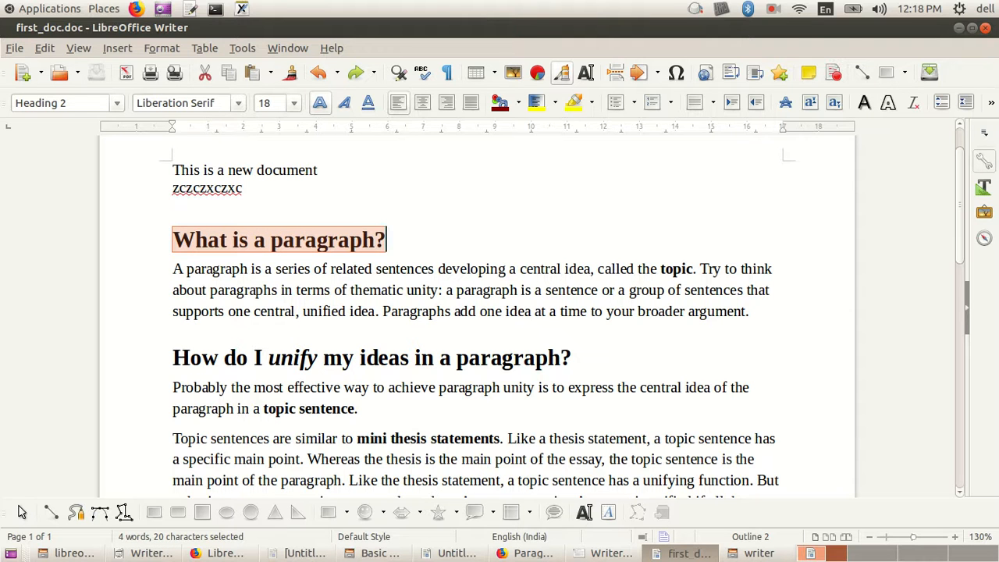
key(shift+F10)
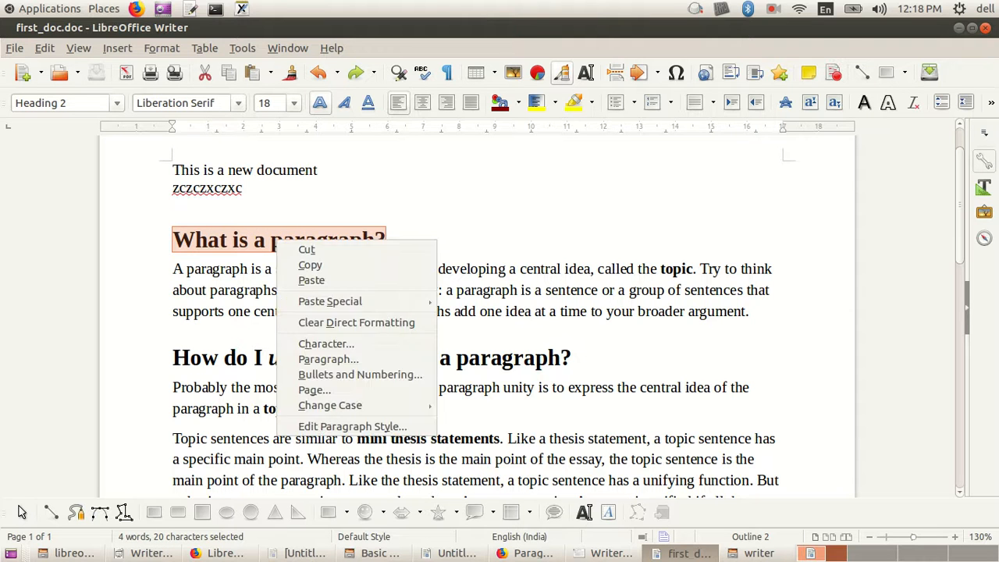
key(Escape)
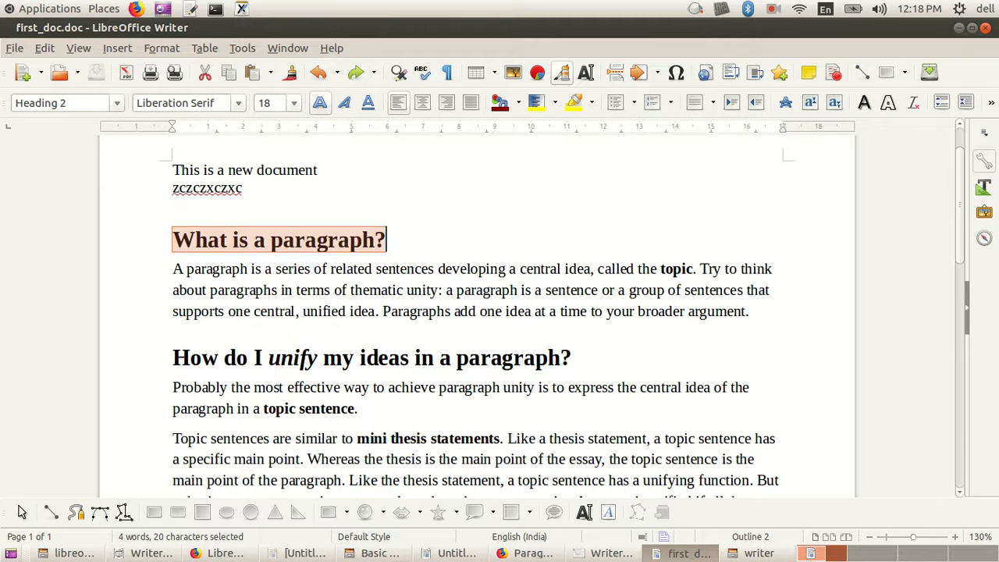
click(173, 311)
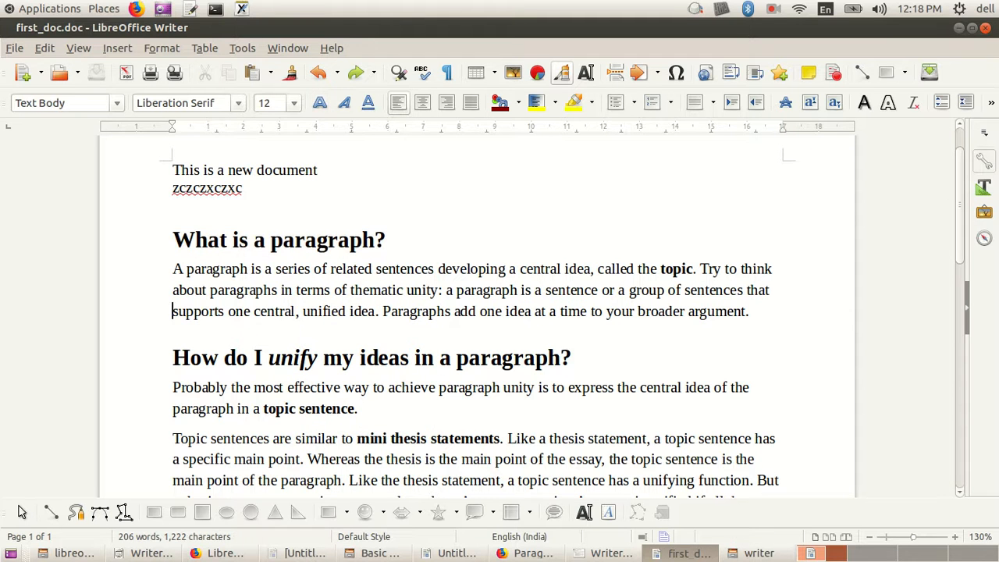
click(174, 239)
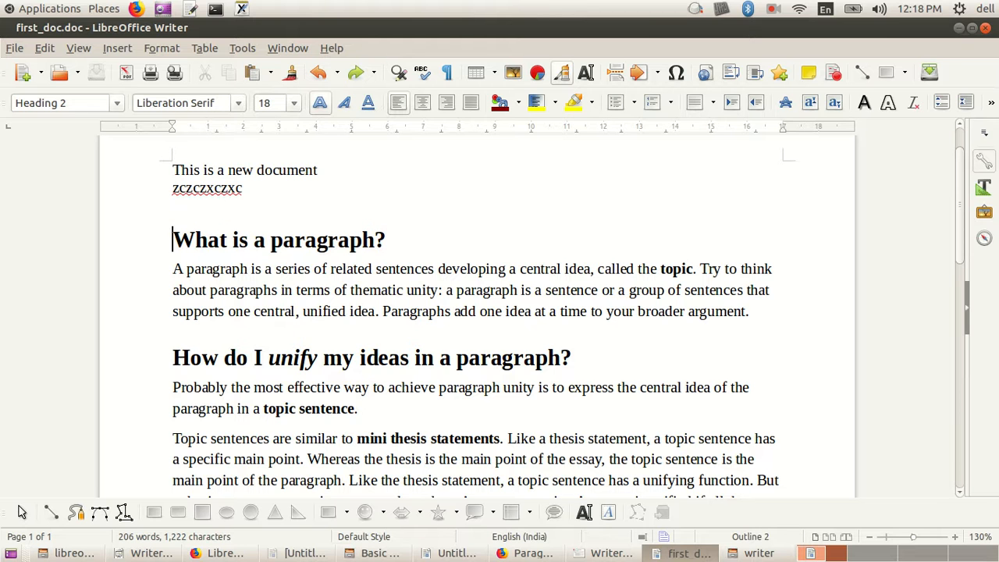
drag(174, 239, 386, 239)
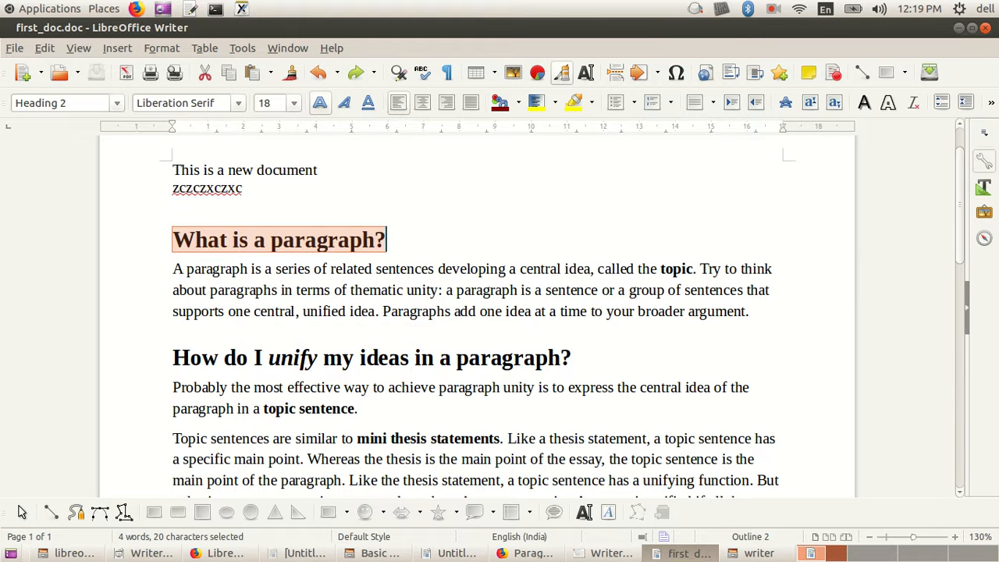
Step: Review the Cut, Copy and Paste commands offered for the selected heading, without applying any
right_click(356, 241)
key(Escape)
right_click(356, 240)
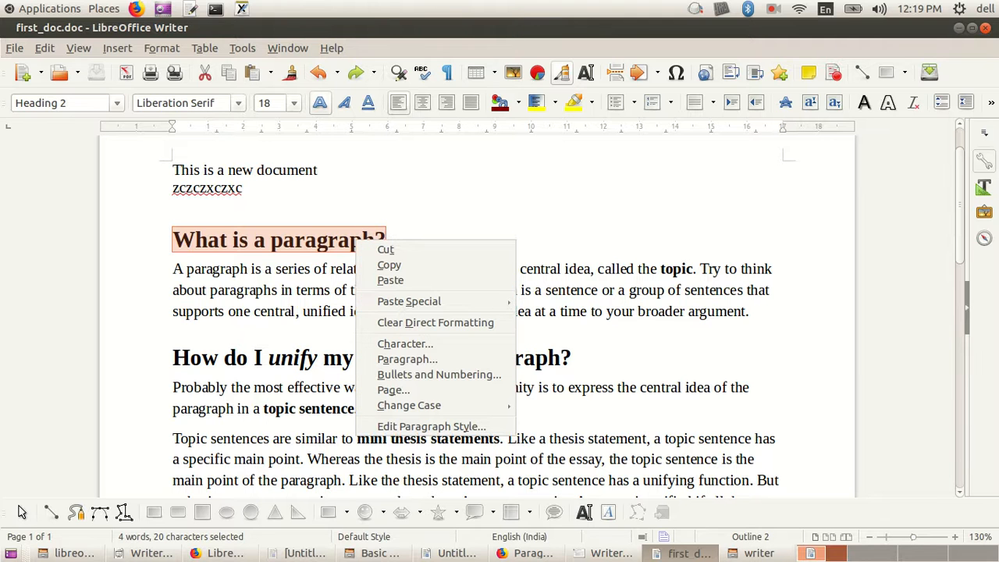
key(Down)
key(Down)
key(Down)
key(Up)
key(Up)
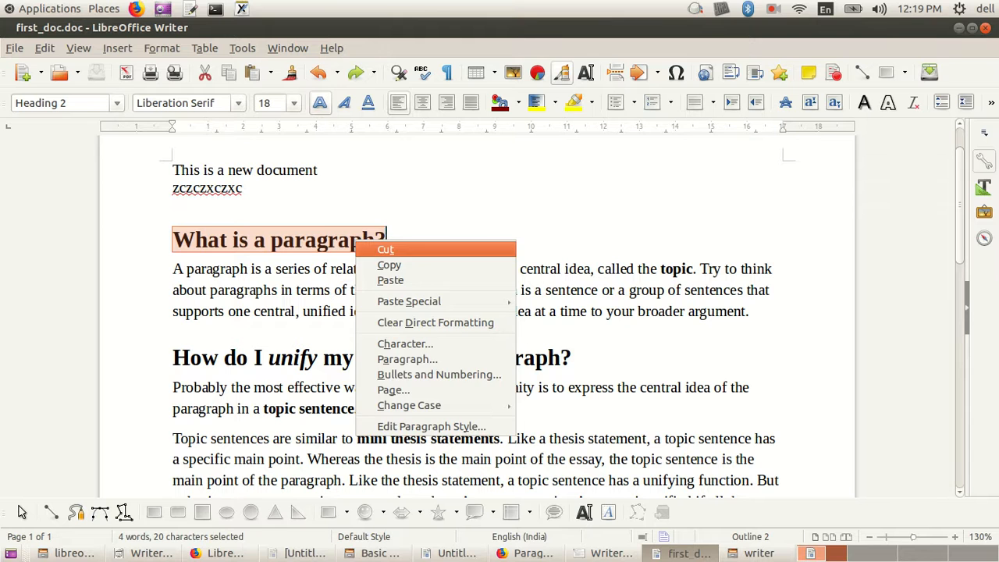
key(Escape)
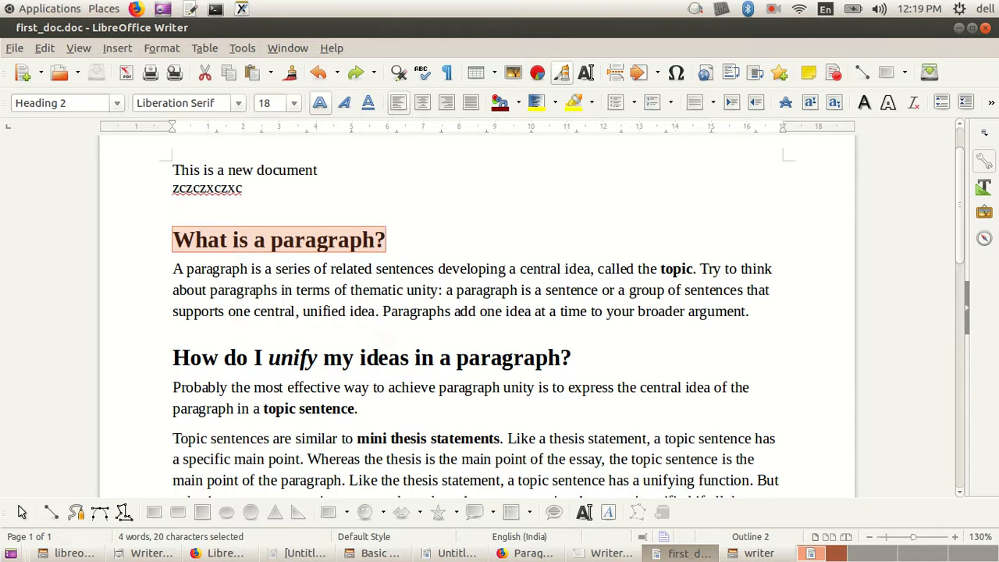
Step: Reselect the full heading "What is a paragraph?" and copy it
click(387, 240)
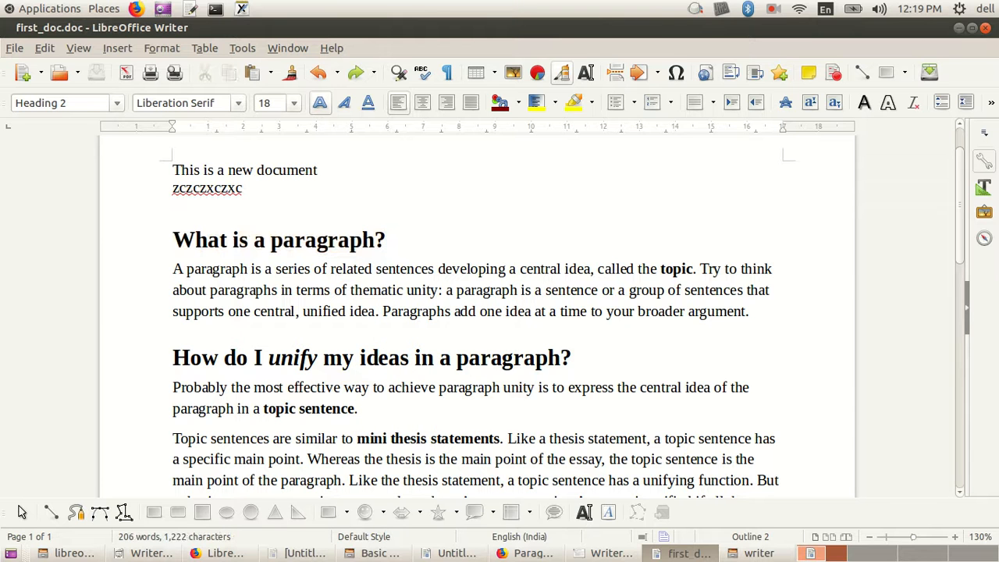
click(182, 387)
click(173, 239)
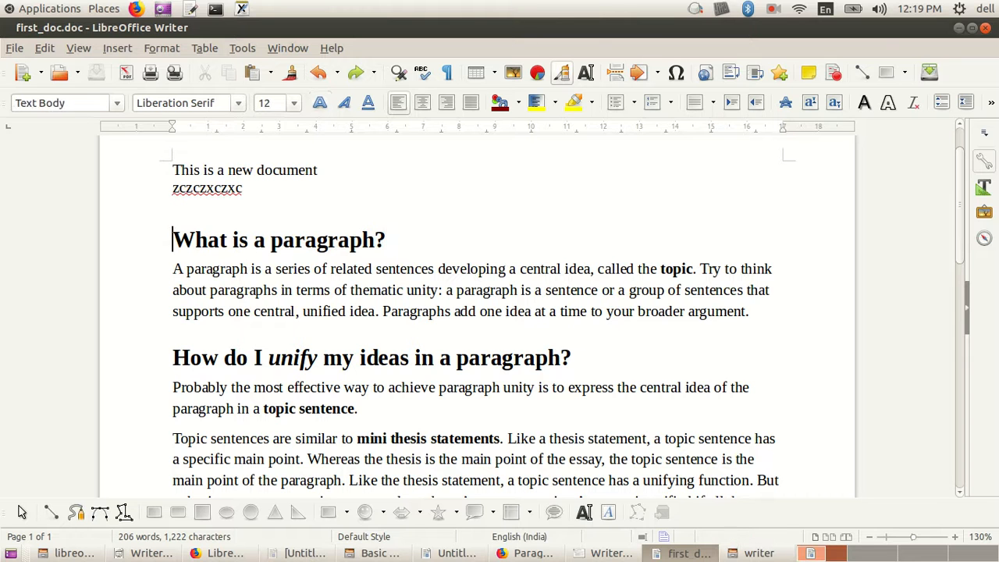
drag(174, 240, 386, 240)
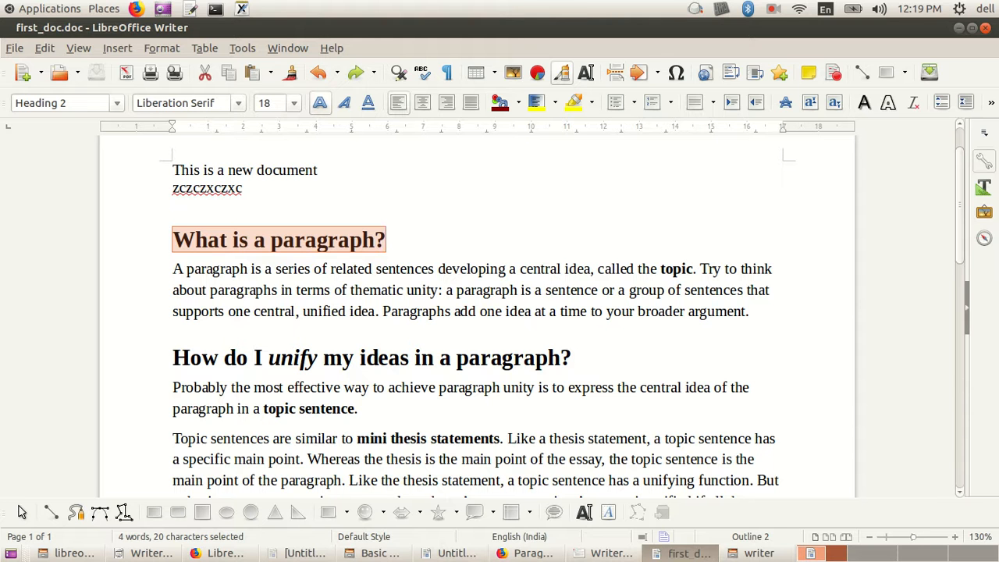
scroll(476, 315, down, 7)
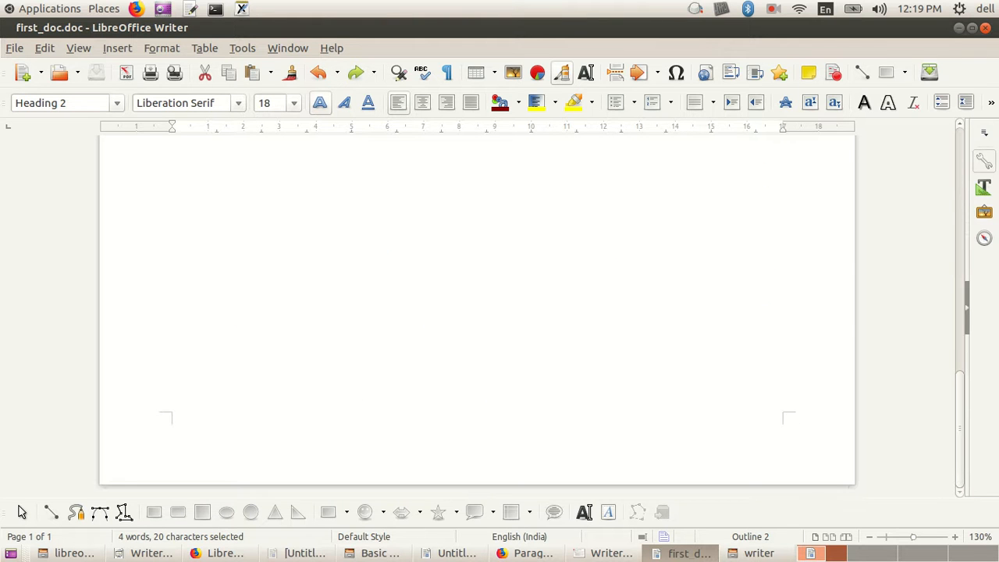
scroll(477, 316, up, 7)
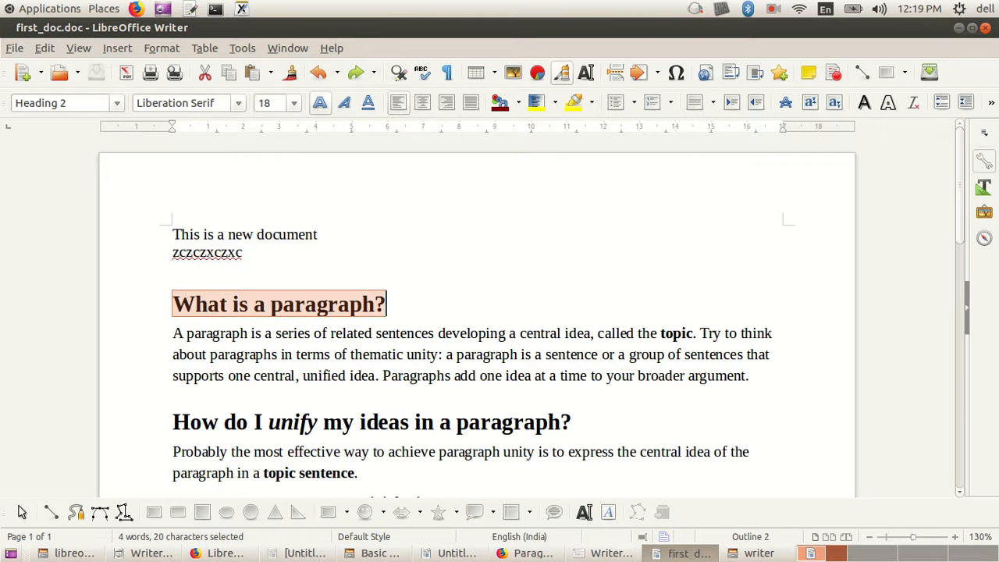
double_click(322, 304)
click(283, 304)
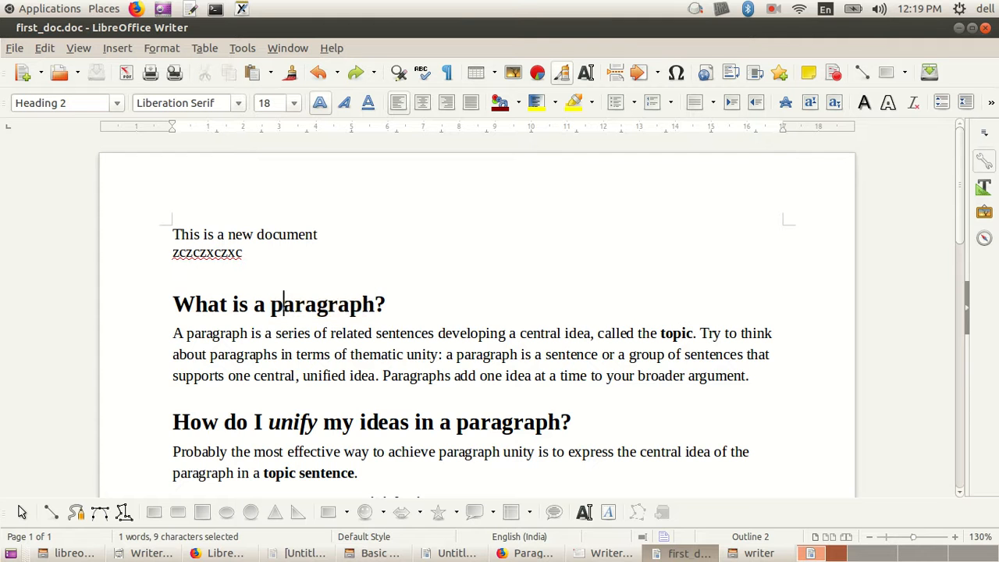
drag(174, 305, 387, 305)
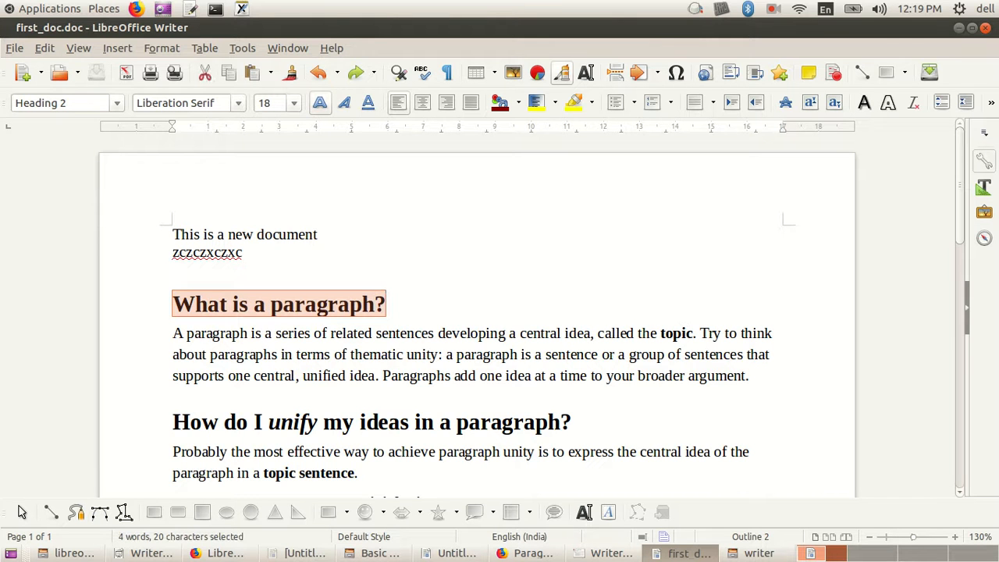
right_click(194, 302)
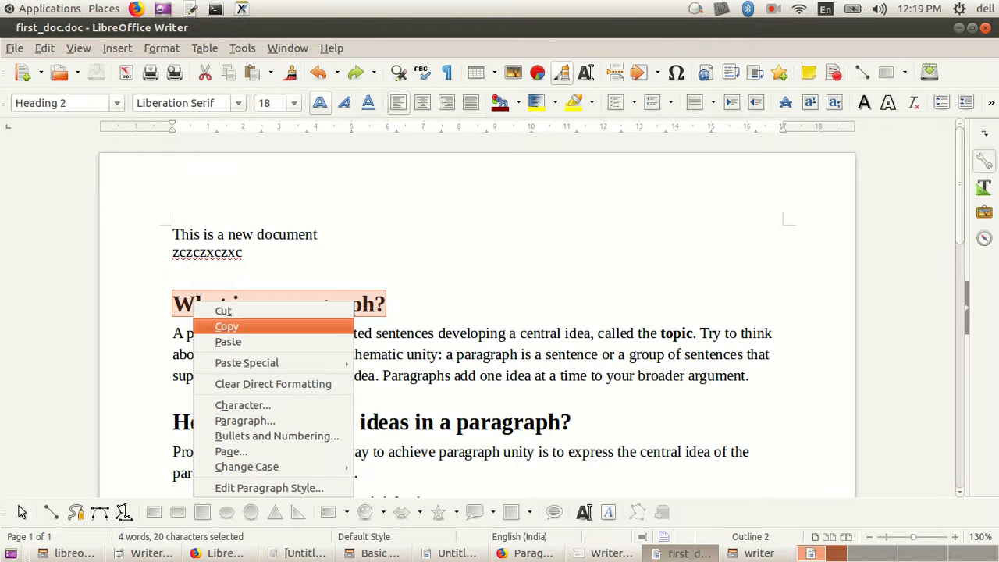
click(226, 327)
Step: Add empty lines below the last paragraph of the document
scroll(226, 234, down, 10)
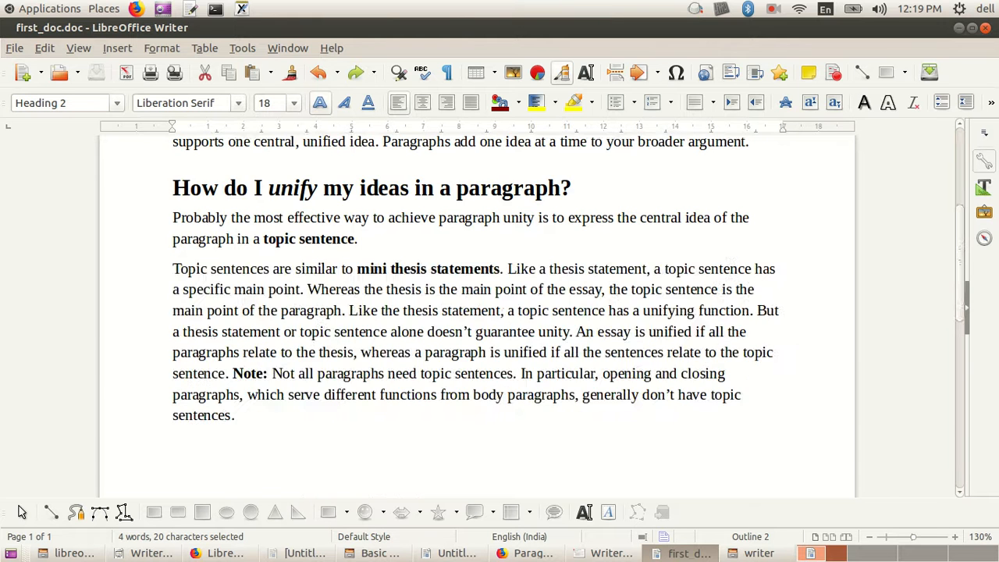
click(226, 180)
click(260, 127)
key(ctrl+y)
key(ctrl+y)
key(ctrl+y)
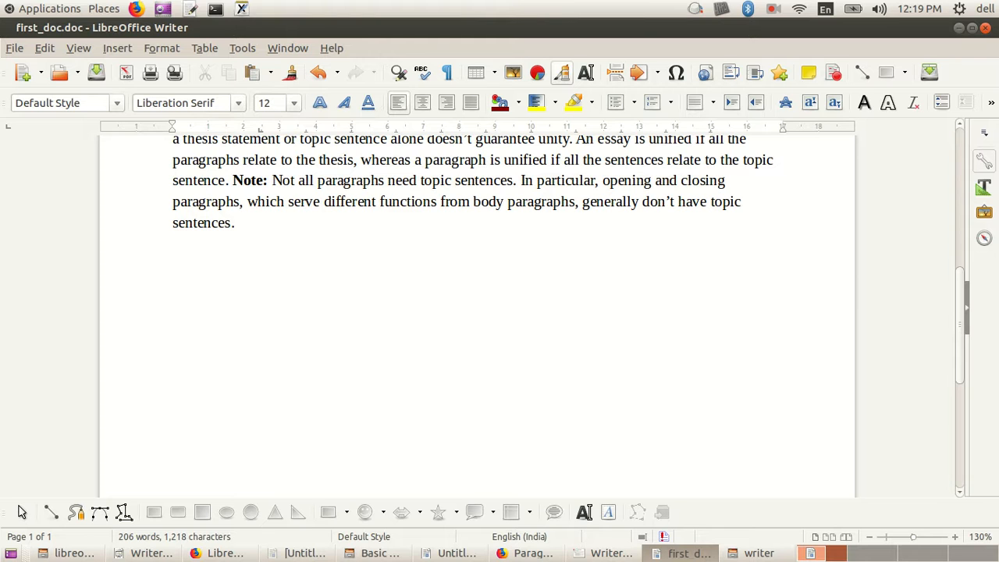
right_click(192, 344)
click(192, 268)
click(190, 9)
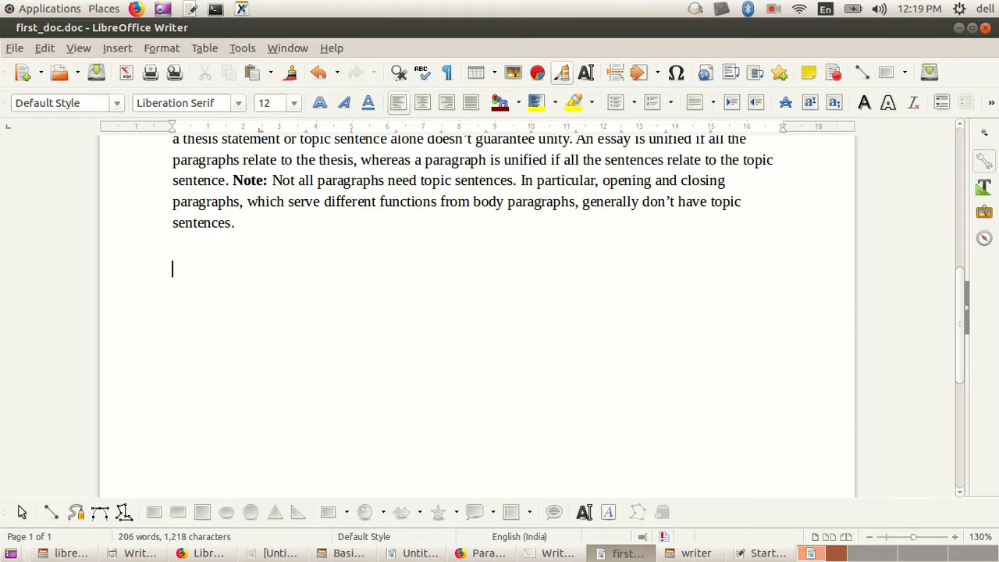
right_click(207, 290)
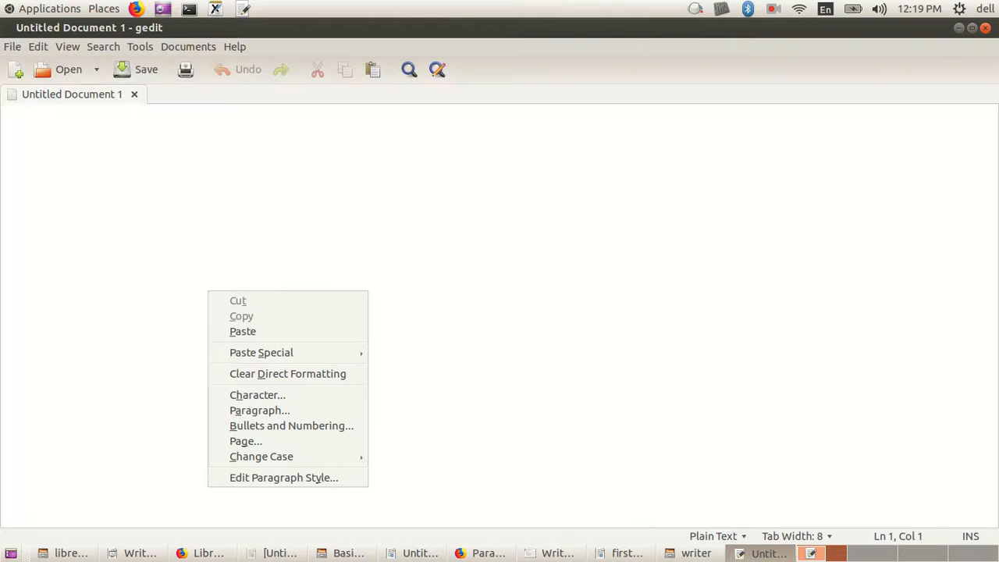
click(412, 552)
click(412, 553)
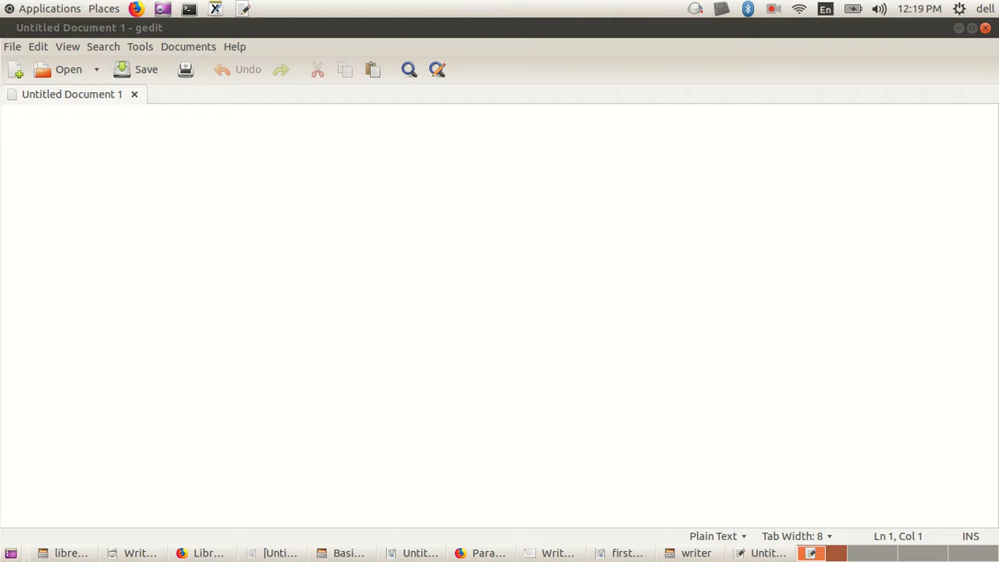
click(986, 28)
click(986, 28)
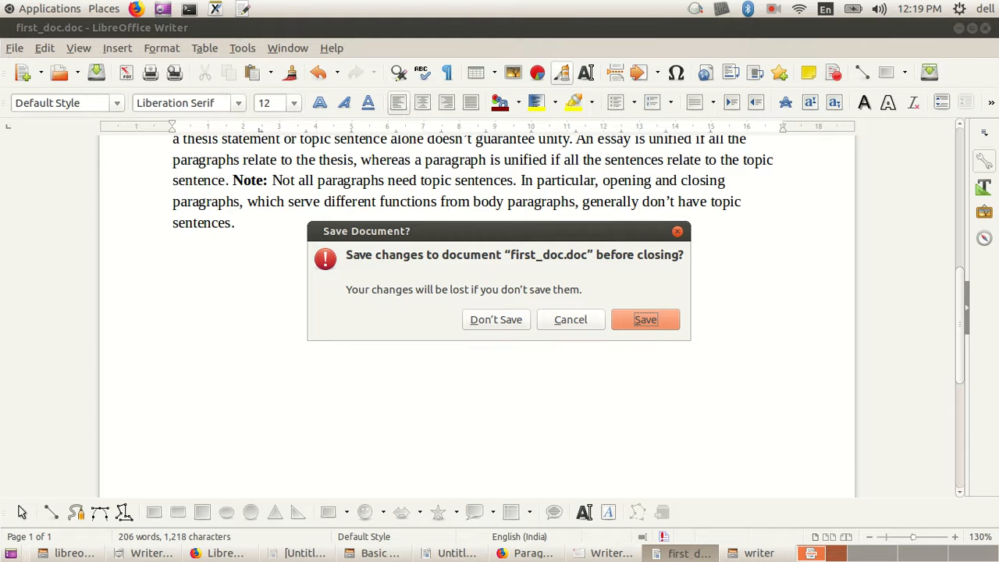
key(Escape)
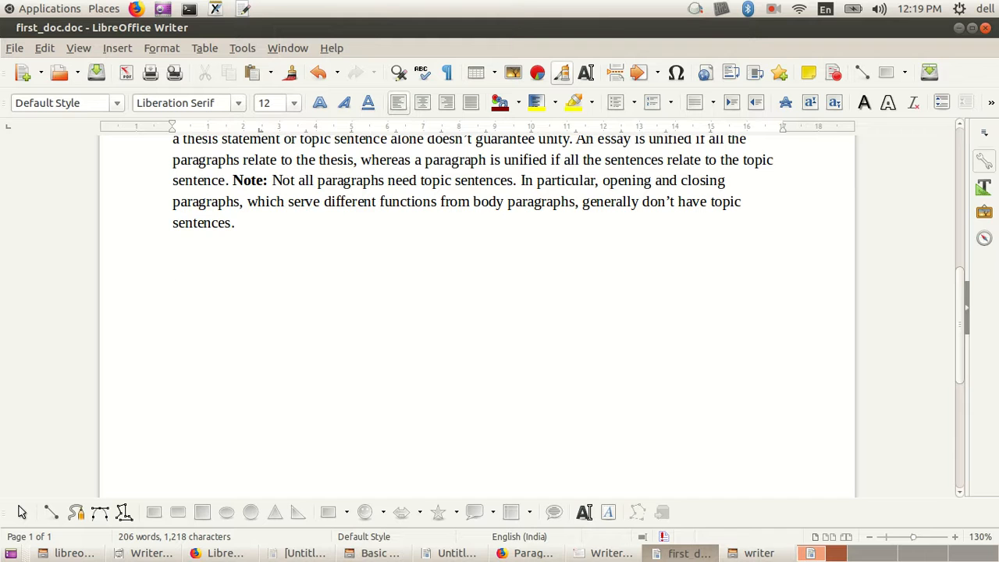
Step: Paste the copied heading "What is a paragraph?" over the empty line below the last paragraph
drag(181, 286, 180, 253)
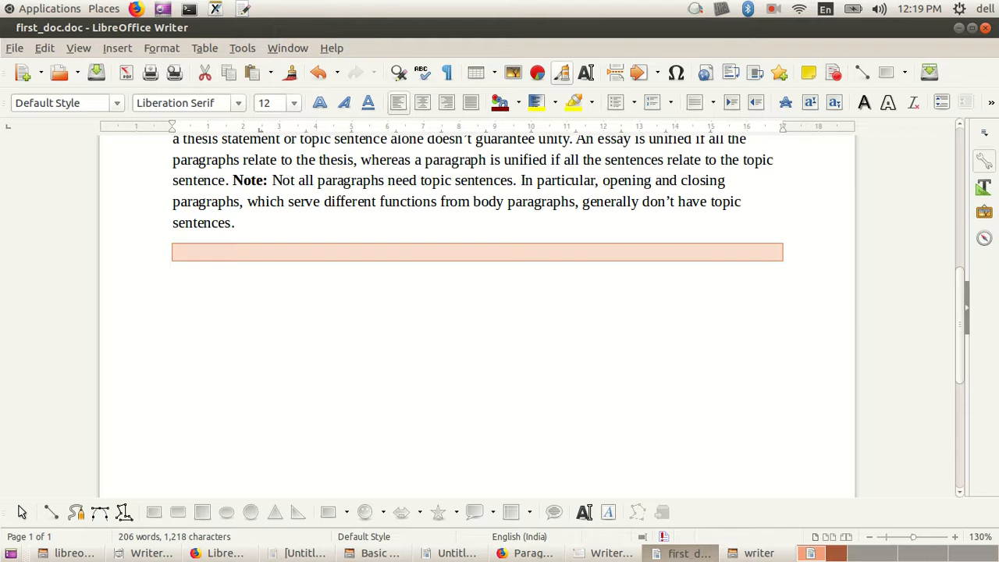
right_click(180, 254)
click(216, 295)
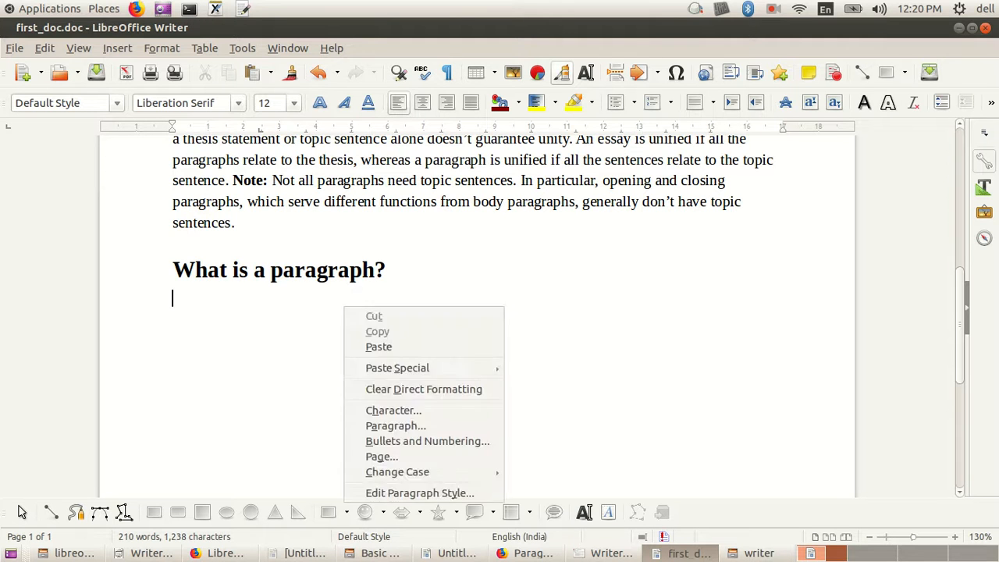
right_click(345, 172)
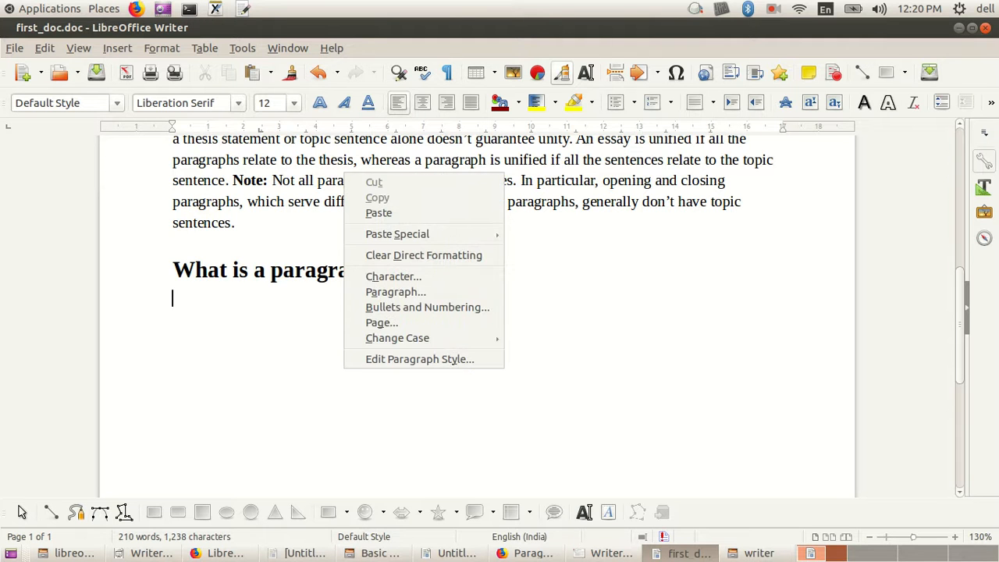
key(Escape)
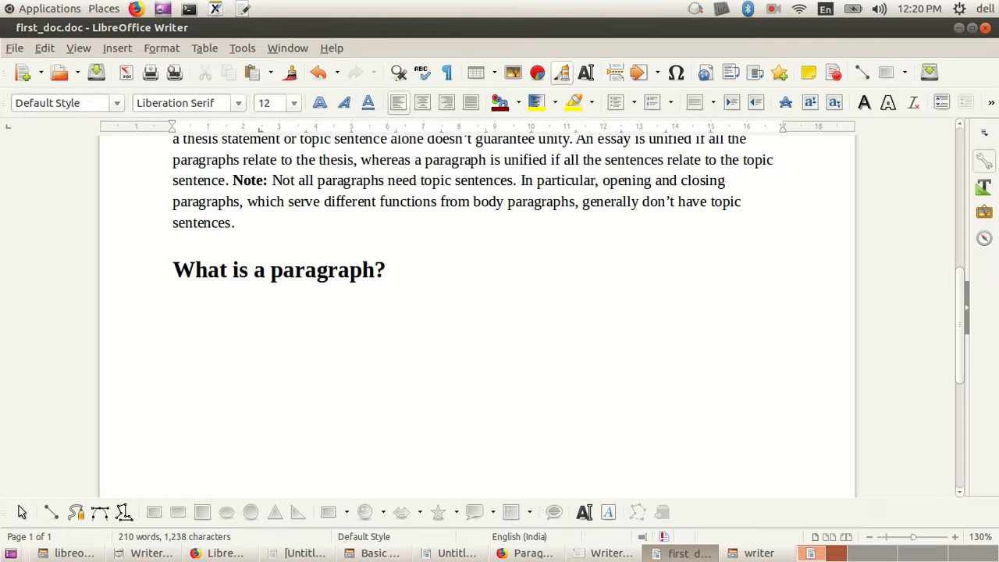
right_click(235, 237)
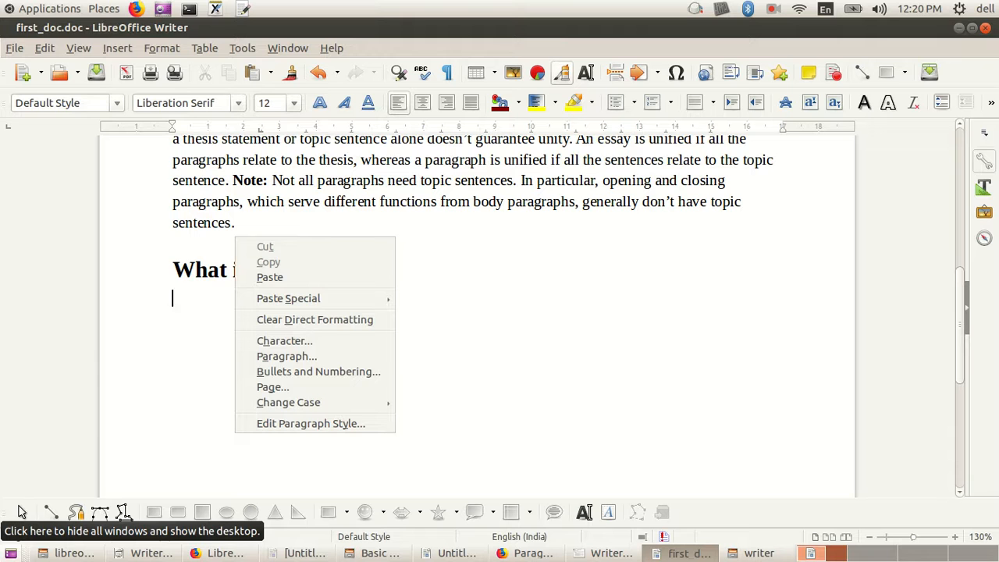
key(Escape)
key(alt+F1)
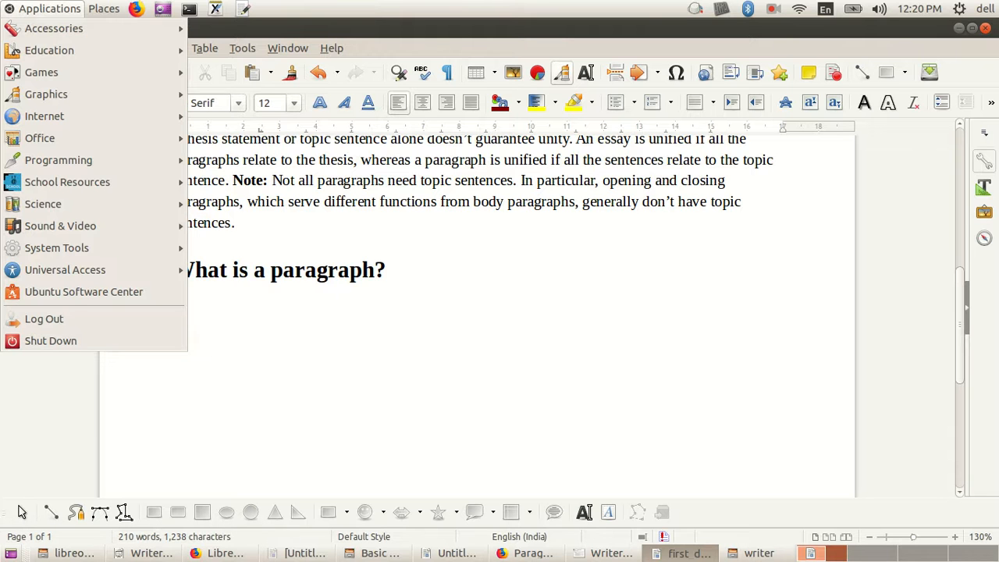
key(Escape)
click(172, 180)
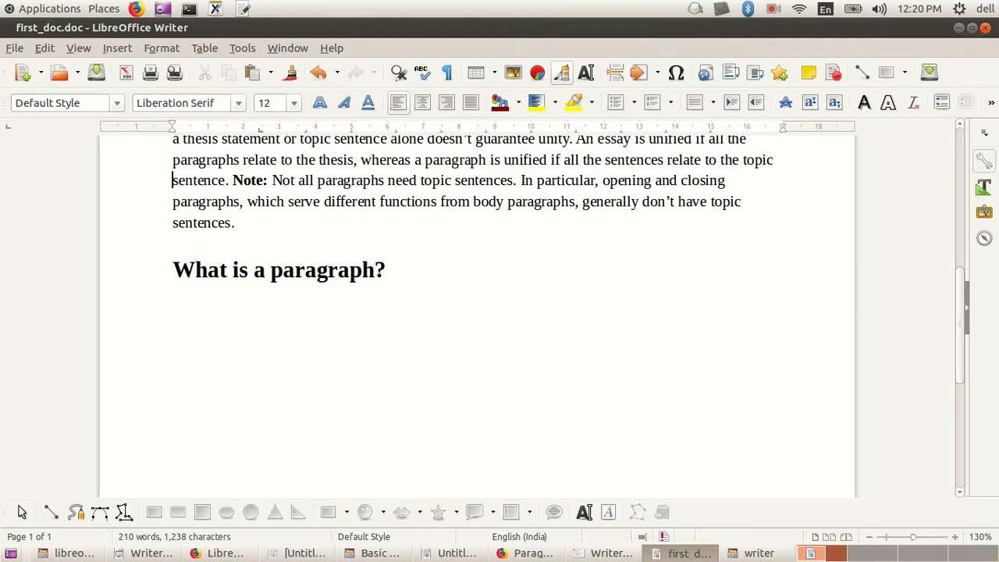
key(alt+F1)
key(Right)
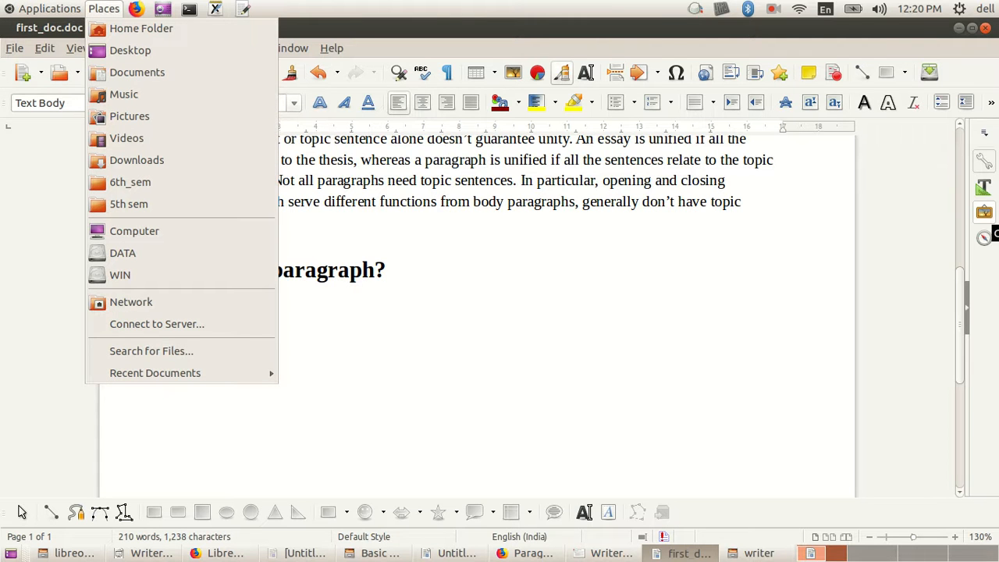
click(984, 212)
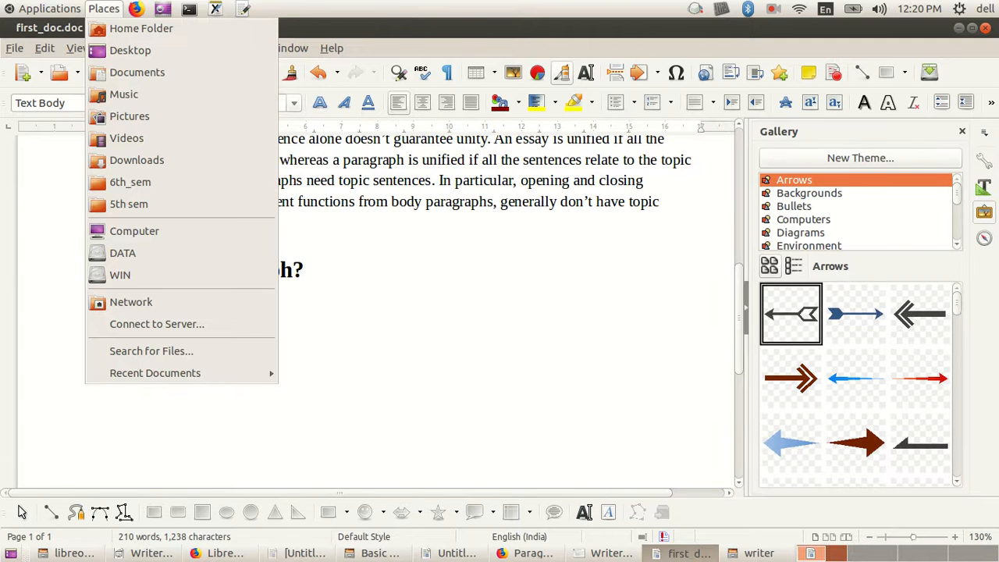
right_click(645, 334)
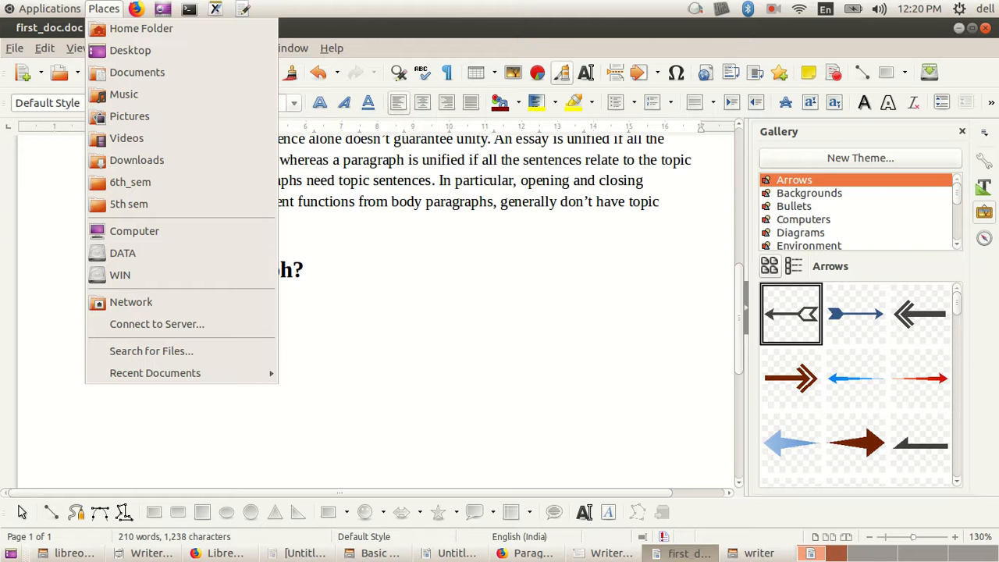
click(959, 28)
click(959, 28)
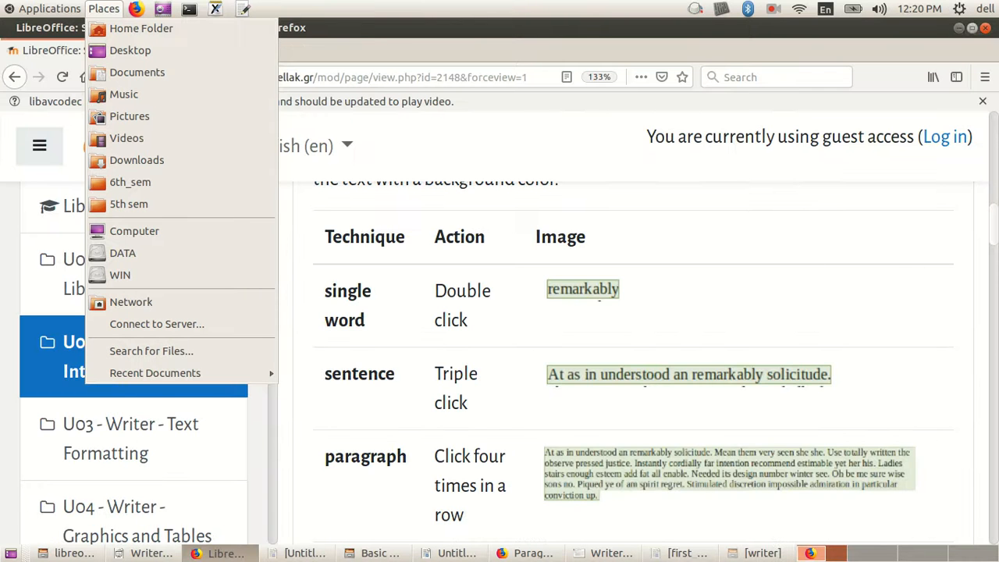
click(959, 28)
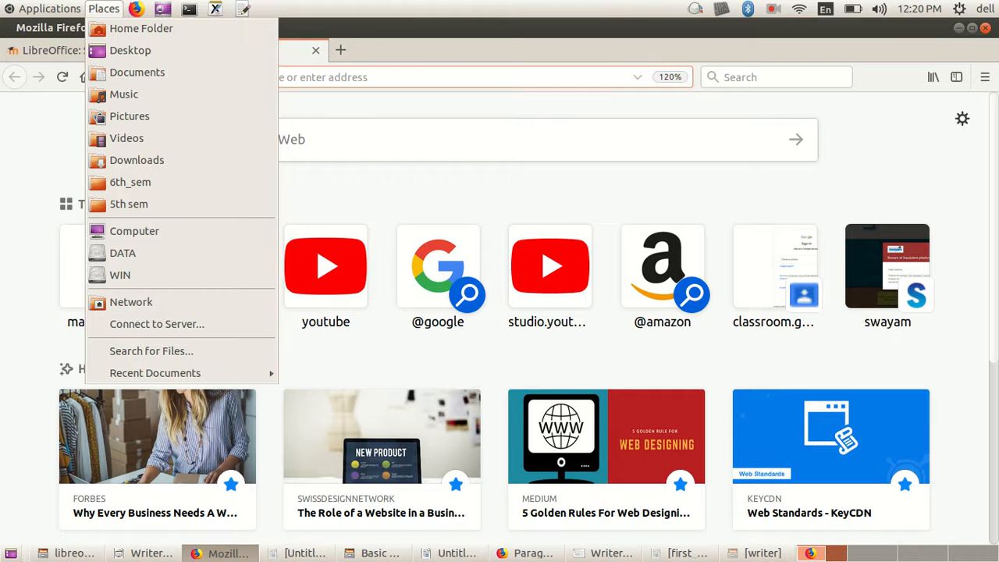
click(959, 28)
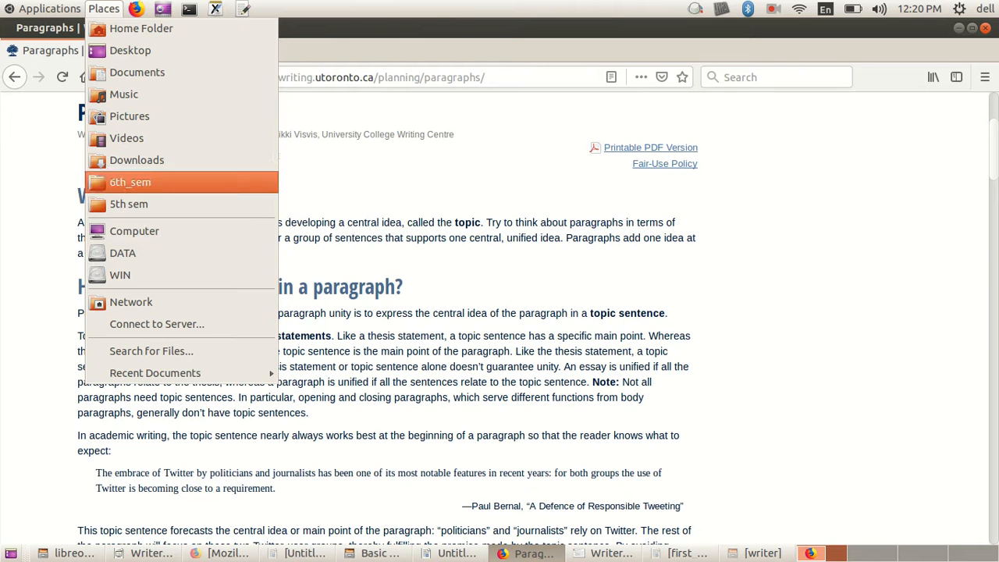
click(128, 204)
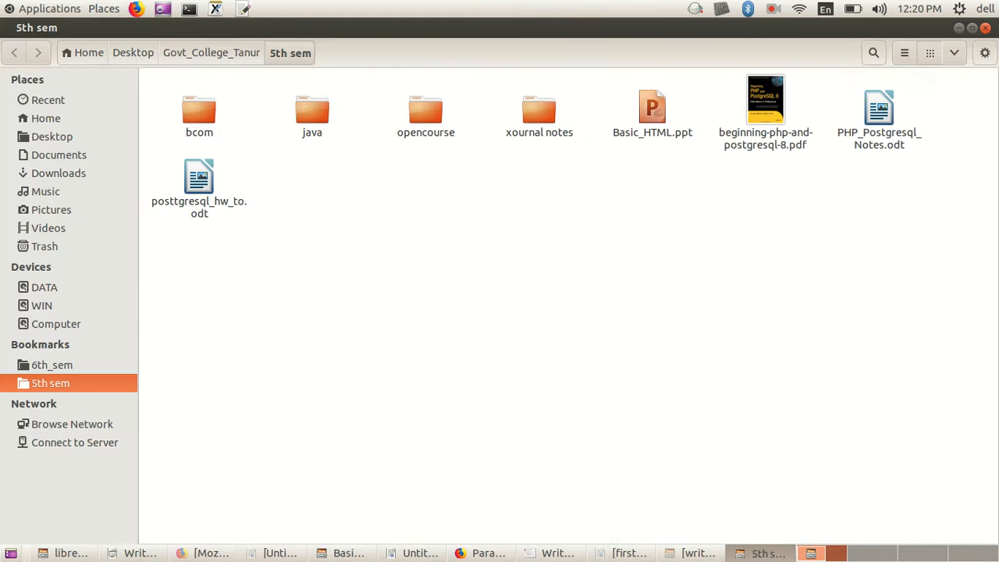
click(985, 28)
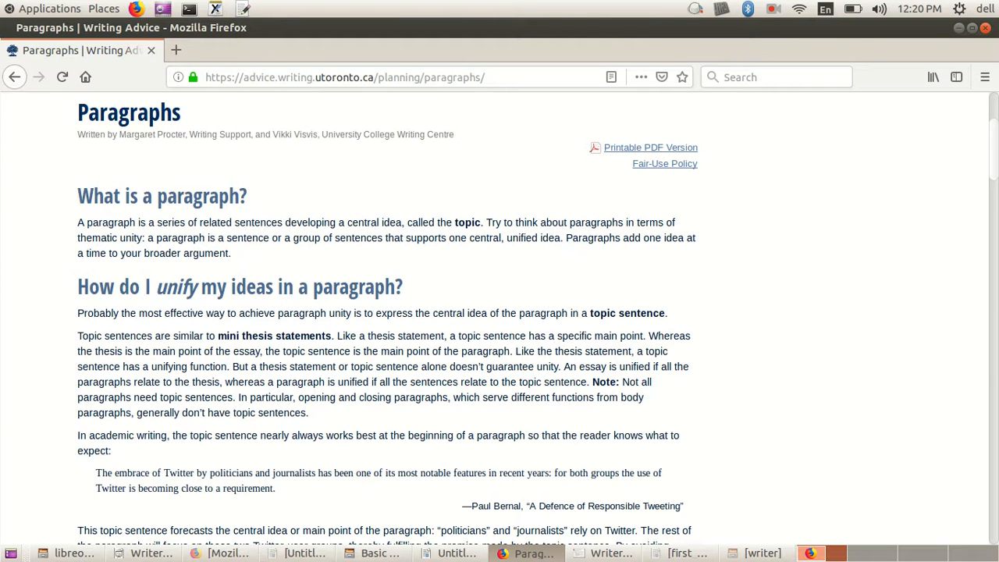
click(773, 9)
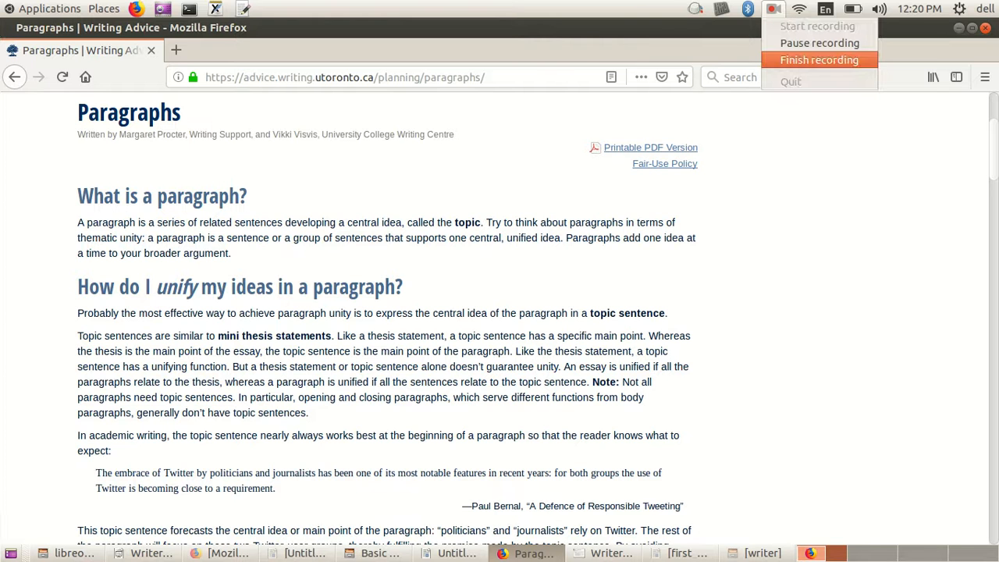
click(819, 43)
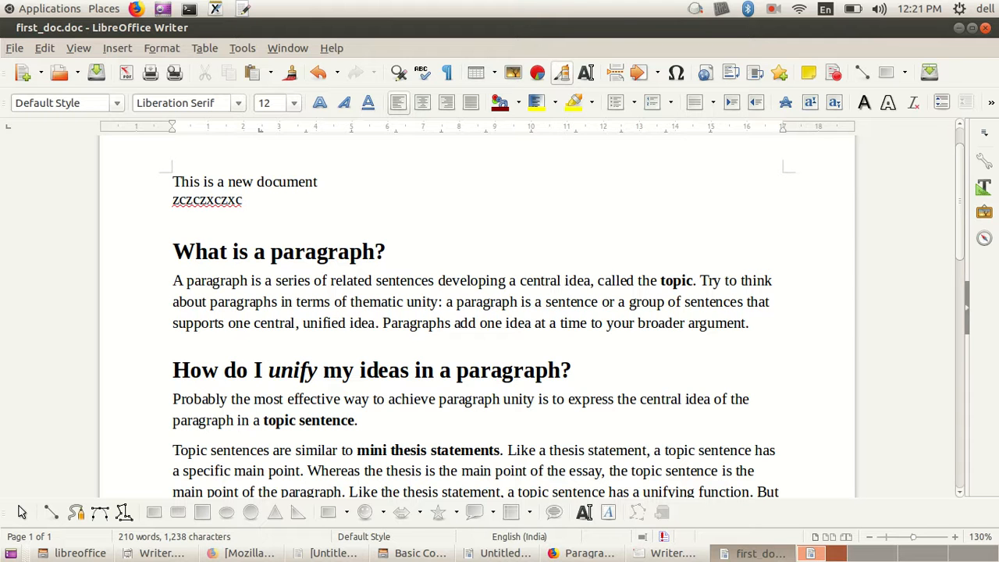
Step: Select the full heading "What is a paragraph?" near the document's beginning and review its Cut, Copy and Paste commands without applying any
double_click(174, 252)
click(174, 251)
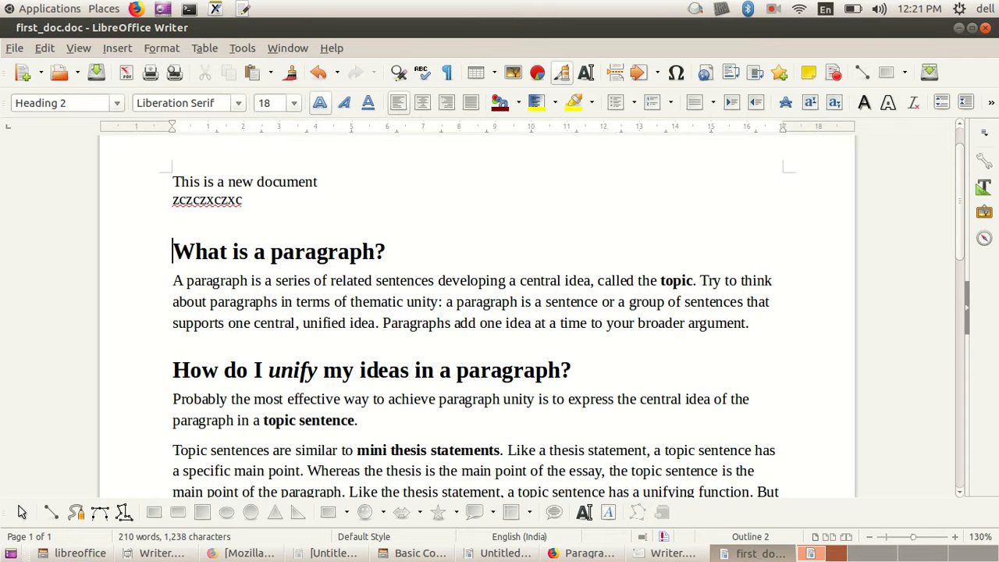
drag(173, 251, 386, 251)
key(ctrl+c)
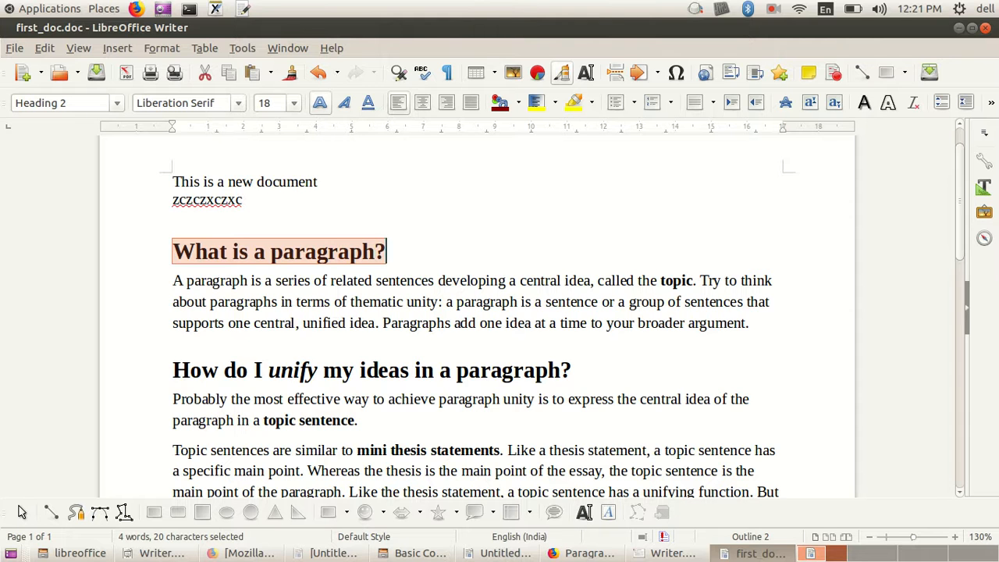
right_click(178, 248)
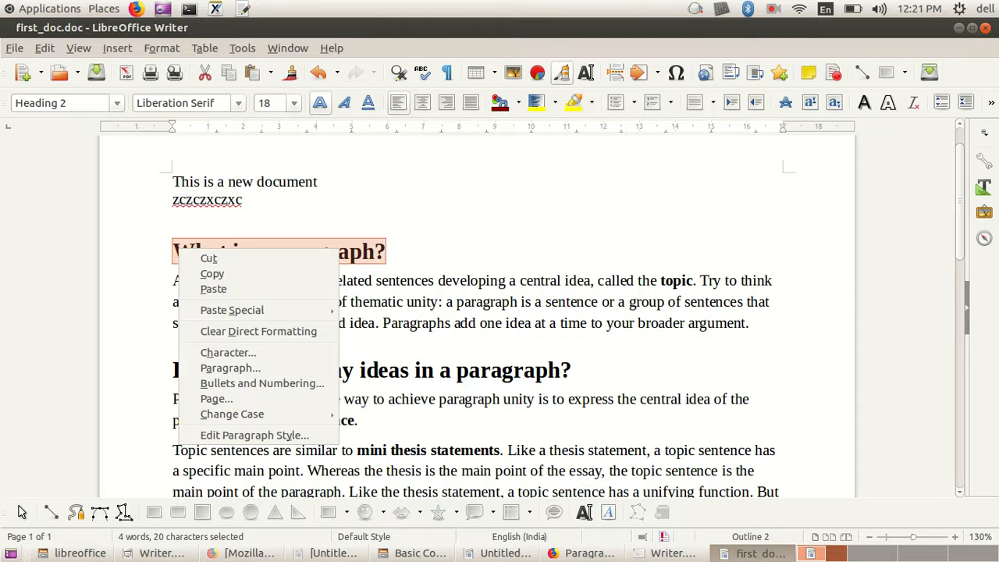
key(Escape)
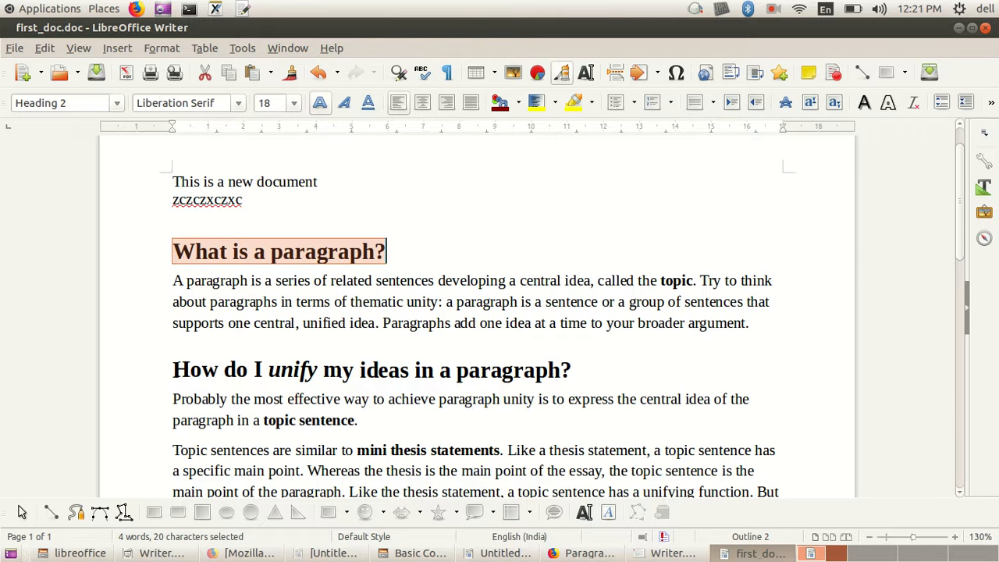
Step: Paste the copied heading "What is a paragraph?" once more at the very end of the document
scroll(477, 316, down, 6)
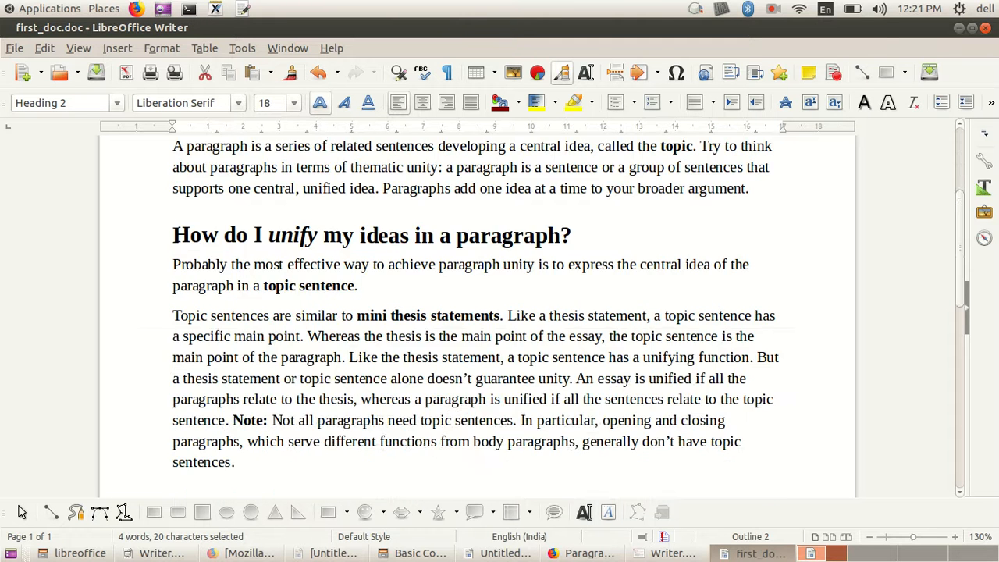
key(ctrl+End)
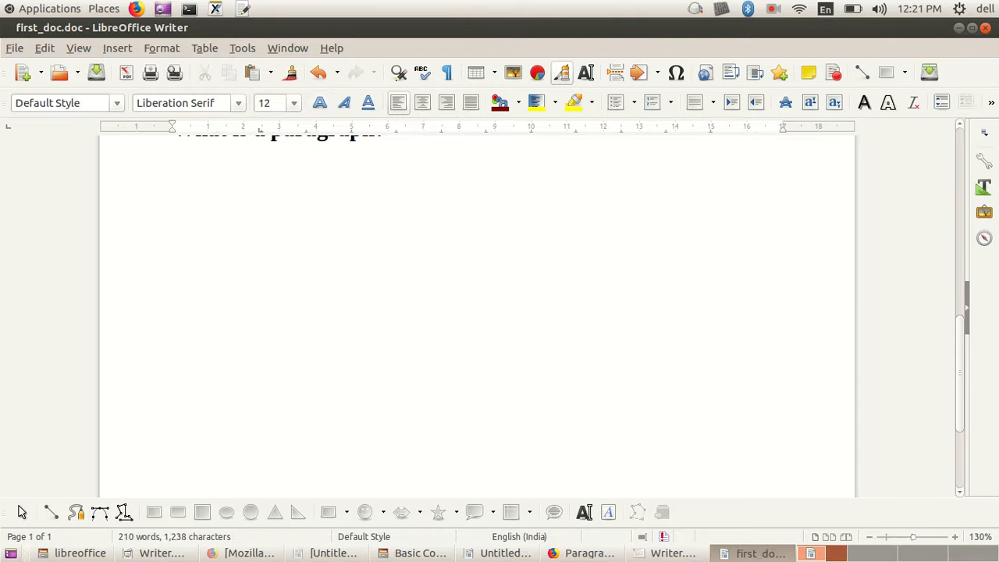
key(ctrl+v)
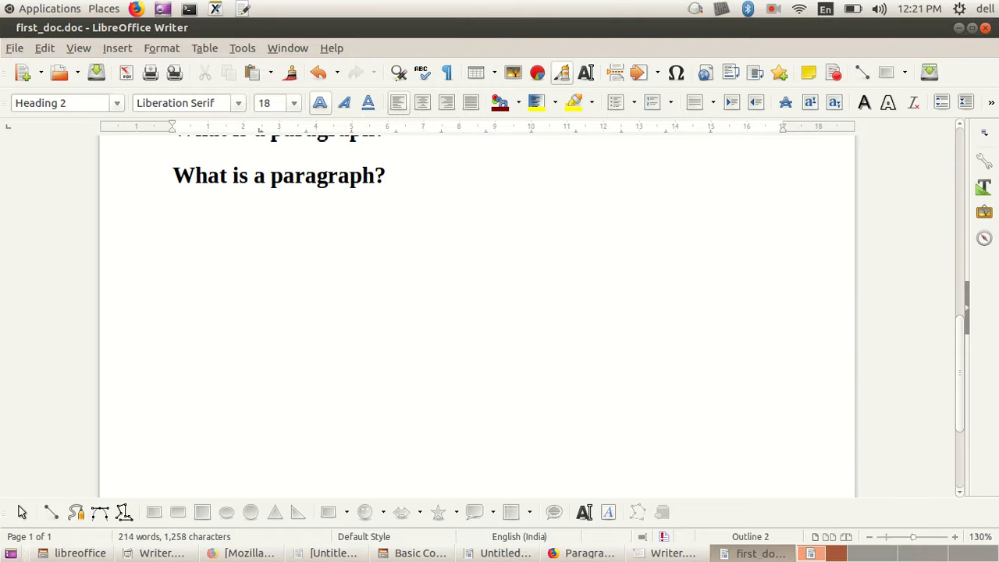
Step: Save the document, and add an empty line below the last pasted heading
scroll(476, 316, up, 3)
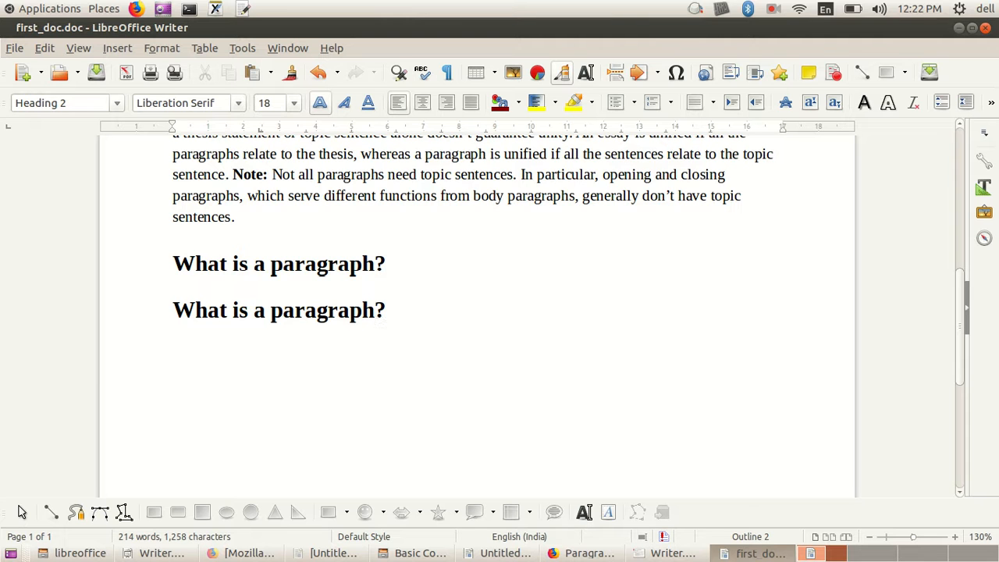
key(ctrl+s)
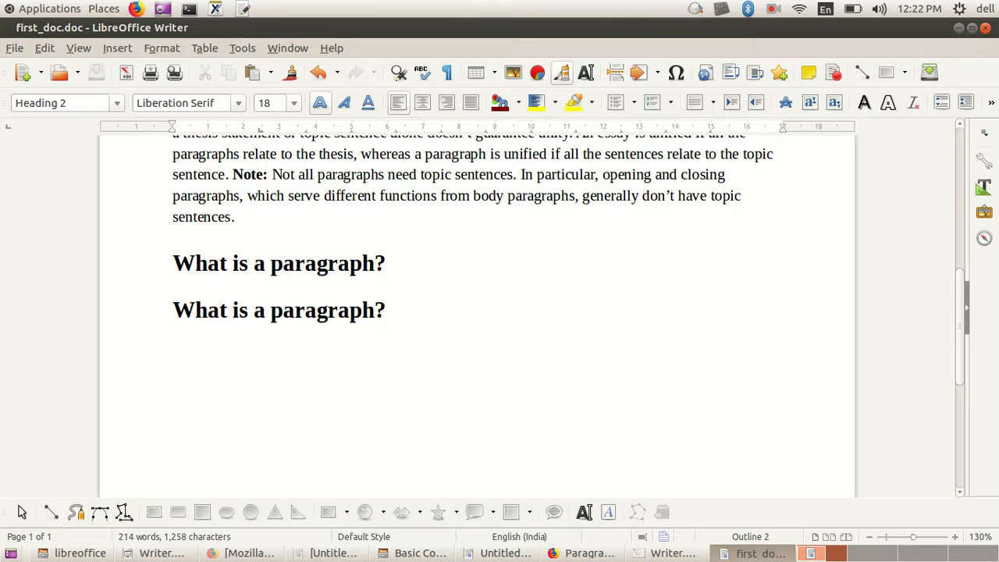
key(Return)
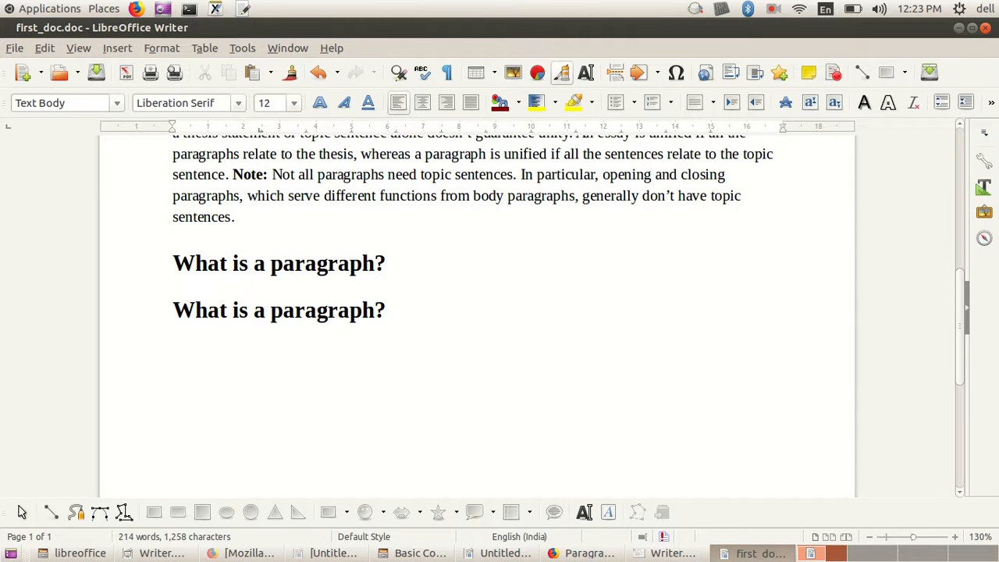
Step: Switch to Firefox and review the lesson's table of techniques for selecting a word, a sentence, a paragraph and multiple pieces of text
click(242, 552)
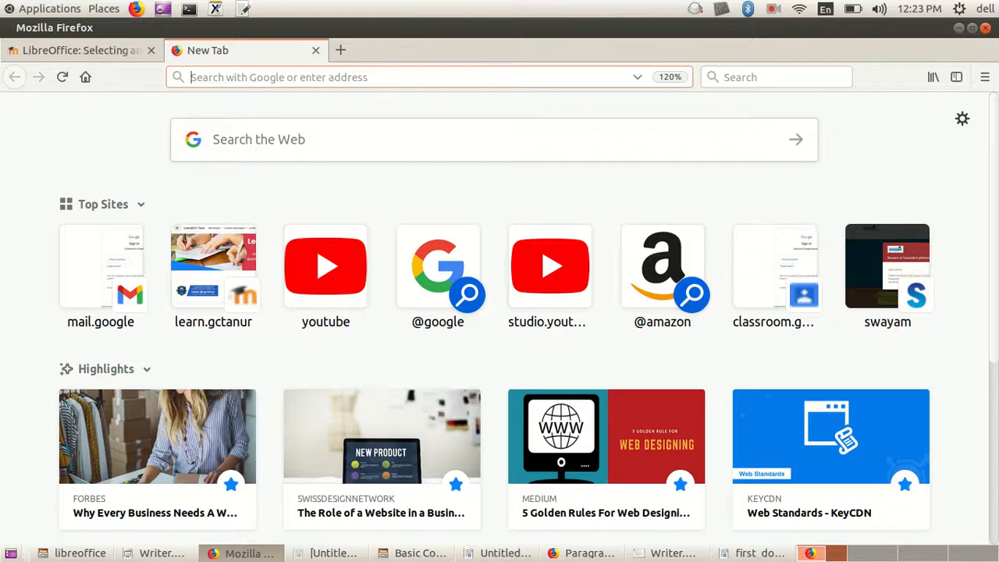
click(93, 50)
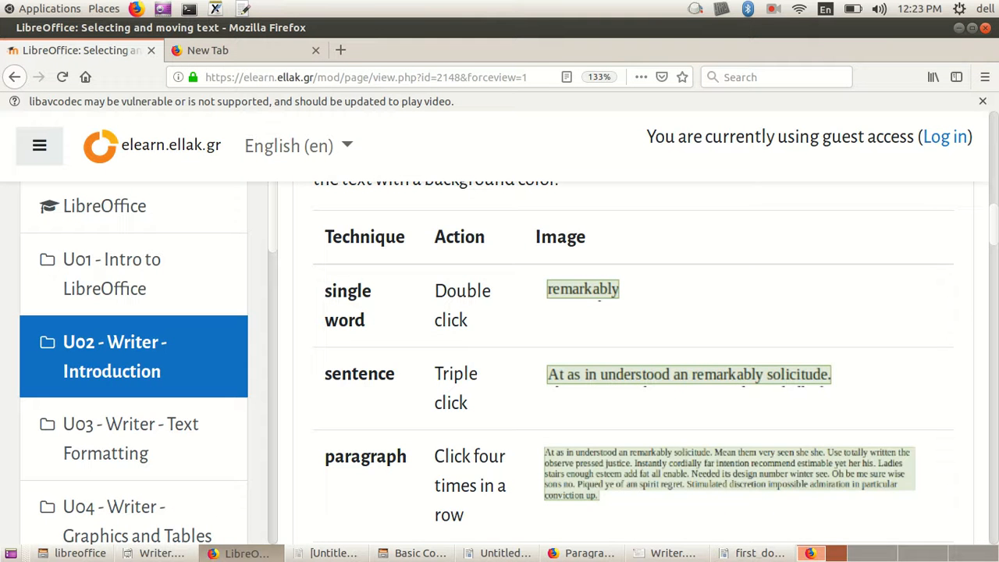
scroll(632, 363, down, 3)
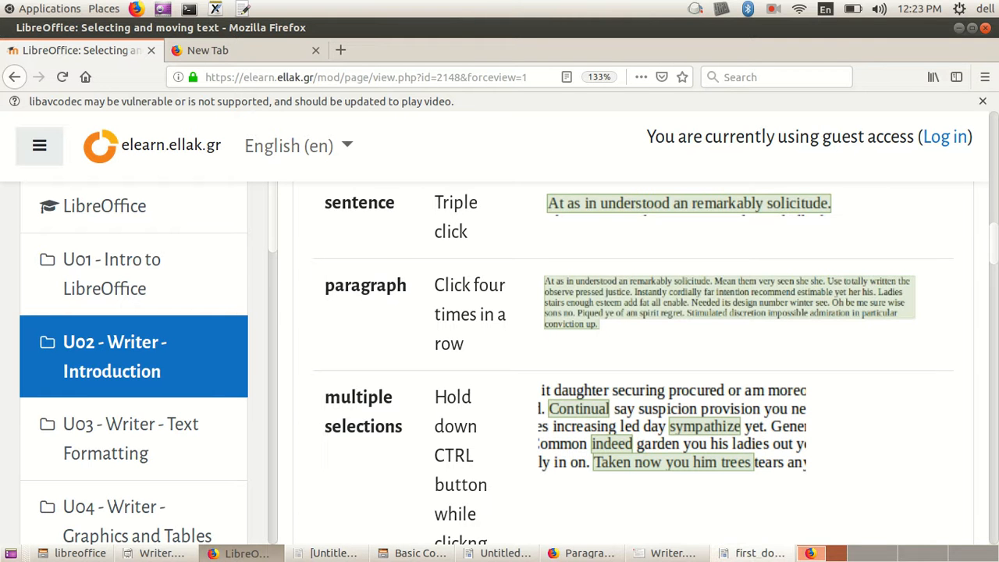
Step: Switch to Writer, select the whole paragraph under the first heading "What is a paragraph?", and clear the selection
click(755, 552)
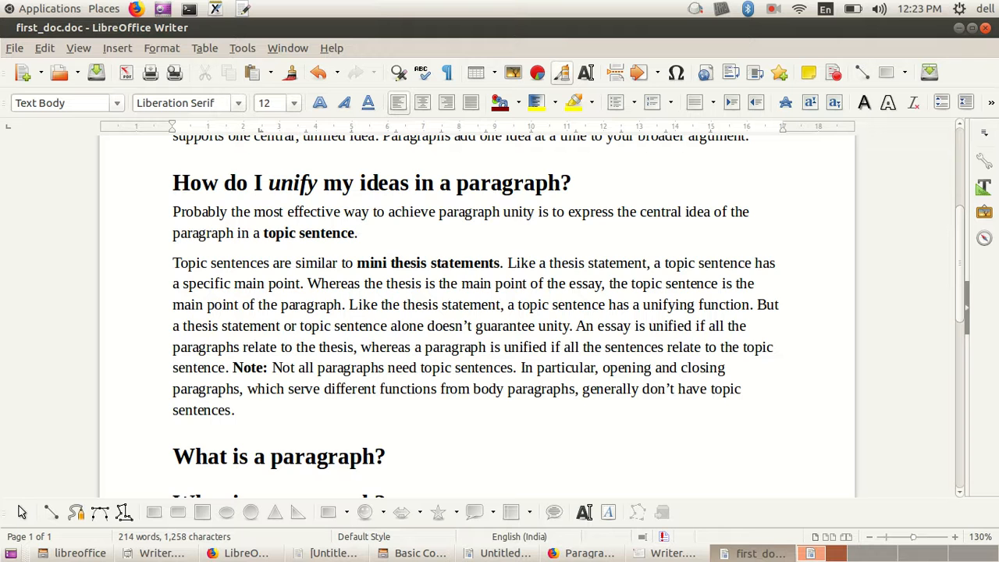
scroll(476, 312, up, 3)
drag(172, 187, 750, 228)
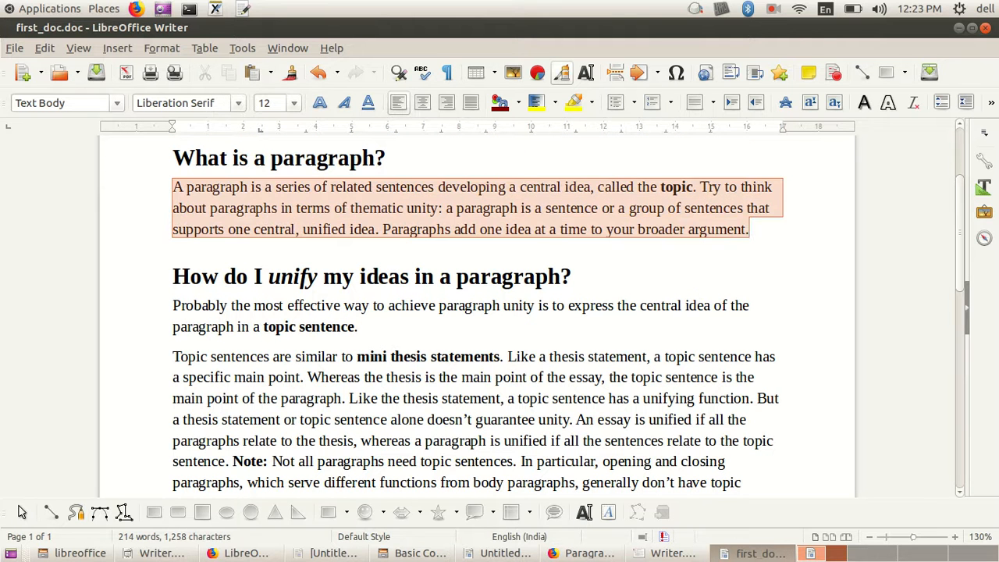
click(312, 208)
drag(173, 186, 750, 229)
click(750, 229)
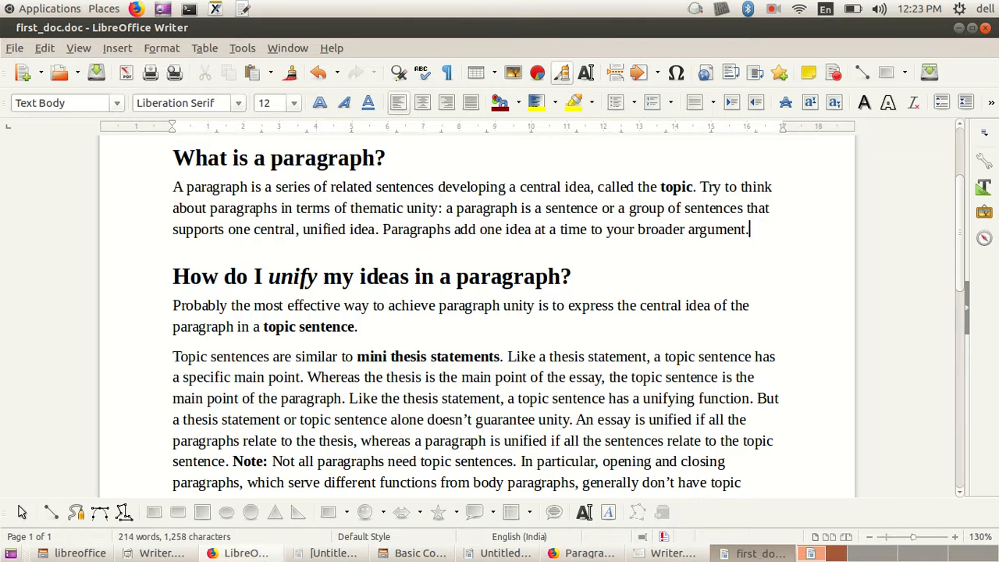
Step: Check the lesson's paragraph selection technique again, and practise selecting the paragraph that begins "A paragraph is a series of related sentences" in Writer
click(242, 553)
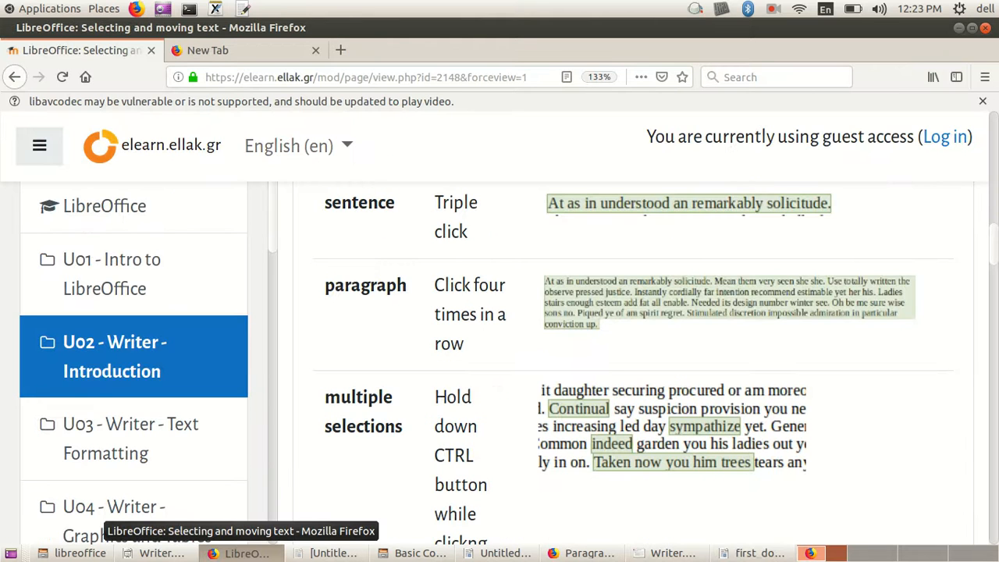
click(238, 552)
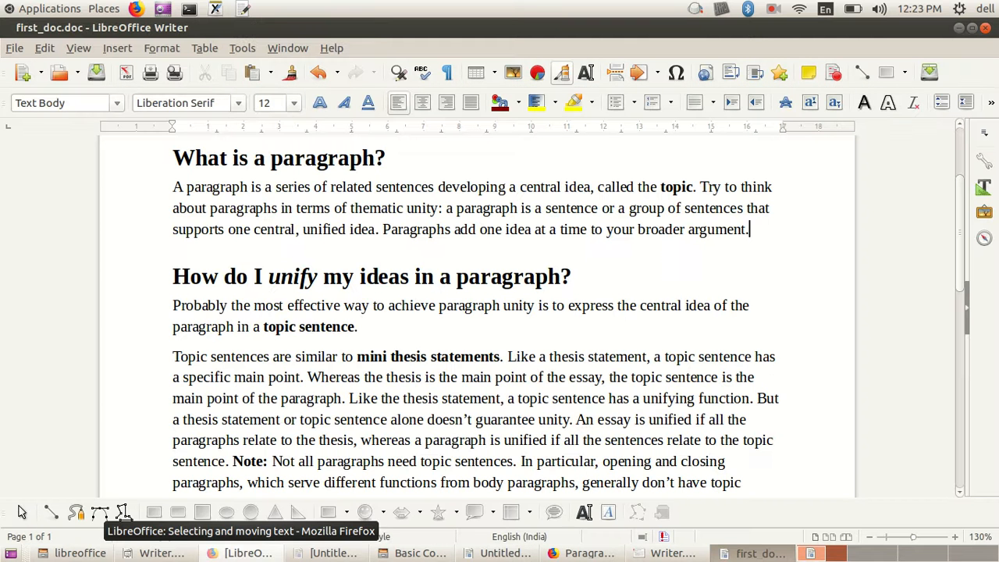
click(173, 187)
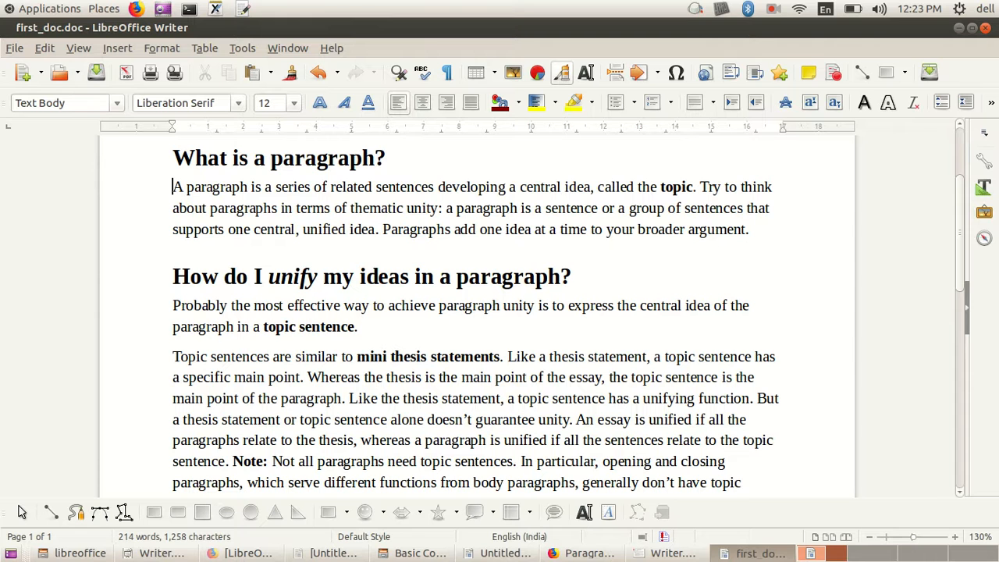
drag(173, 187, 697, 188)
click(179, 207)
drag(173, 188, 749, 228)
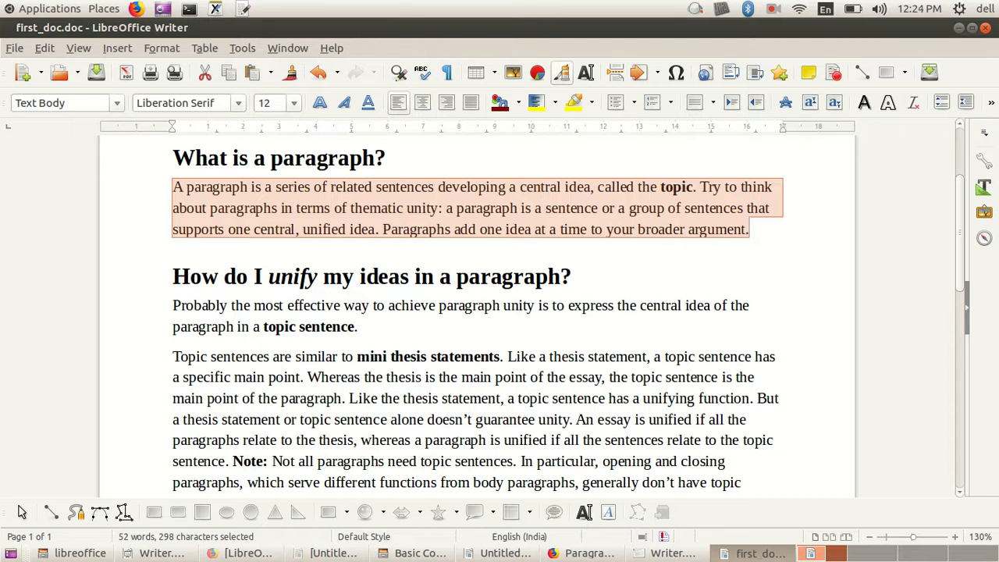
click(572, 276)
click(172, 187)
drag(173, 187, 750, 229)
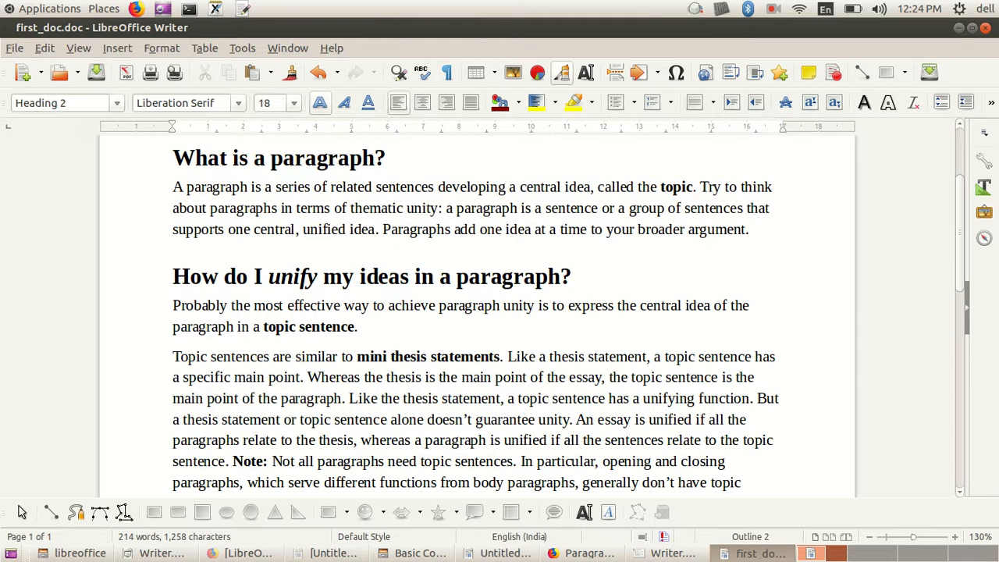
Step: Select the long paragraph that begins "Topic sentences are similar", and clear the selection
scroll(477, 315, down, 3)
drag(172, 216, 234, 362)
click(384, 409)
Step: Select the paragraph under the first heading, and replace that selection with the whole paragraph beginning "Topic sentences are similar"
scroll(385, 409, up, 5)
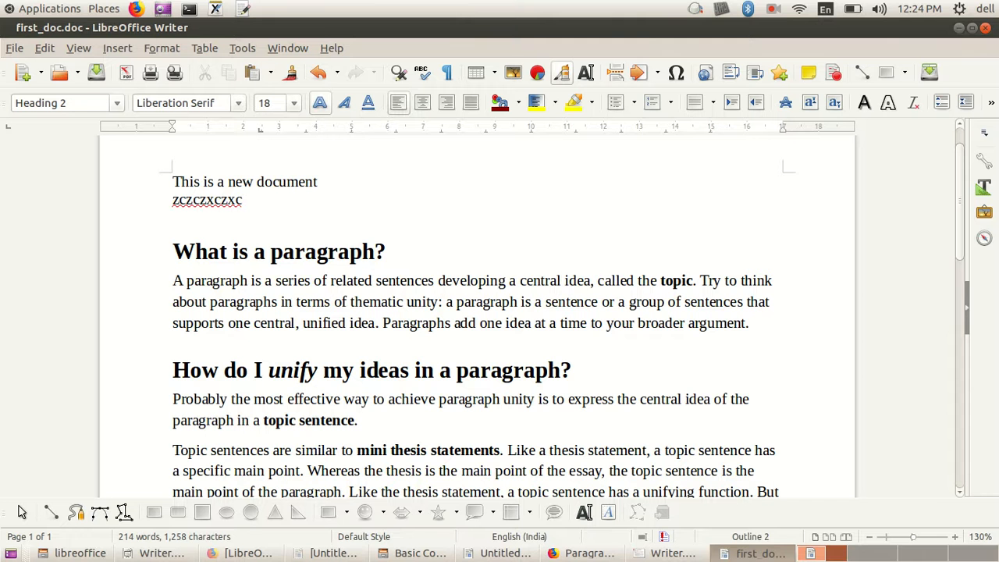
scroll(477, 315, down, 3)
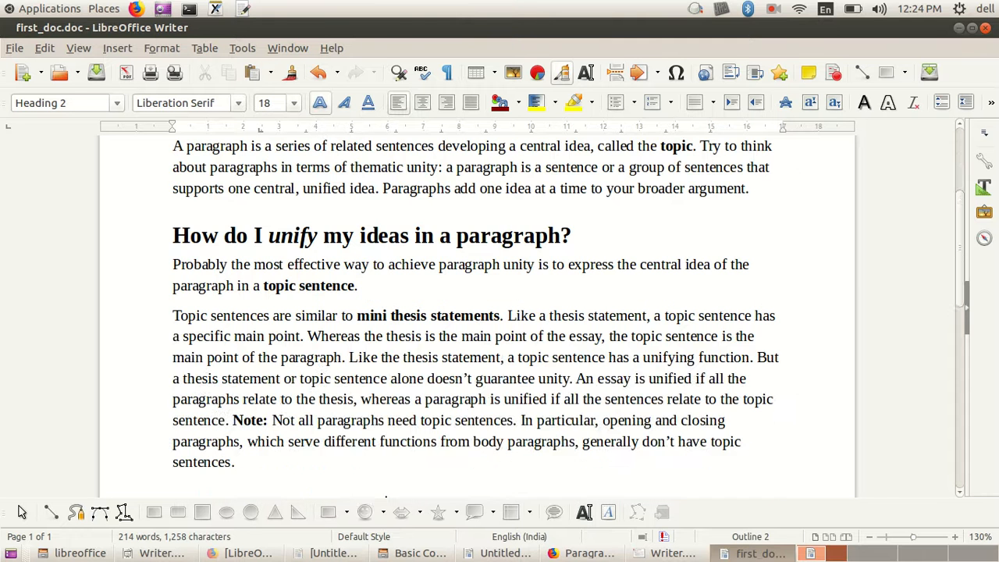
scroll(476, 315, up, 2)
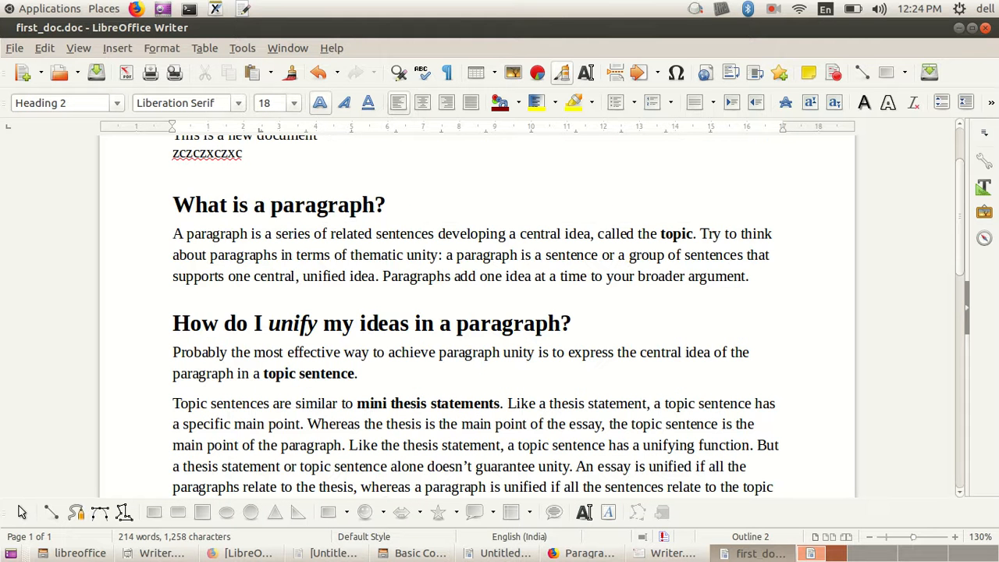
drag(173, 233, 749, 276)
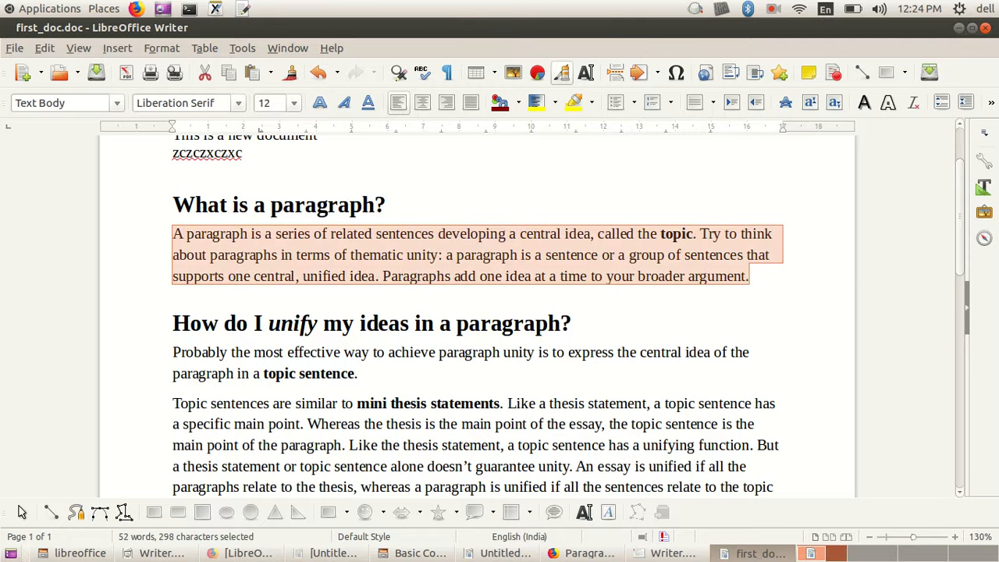
scroll(748, 276, down, 3)
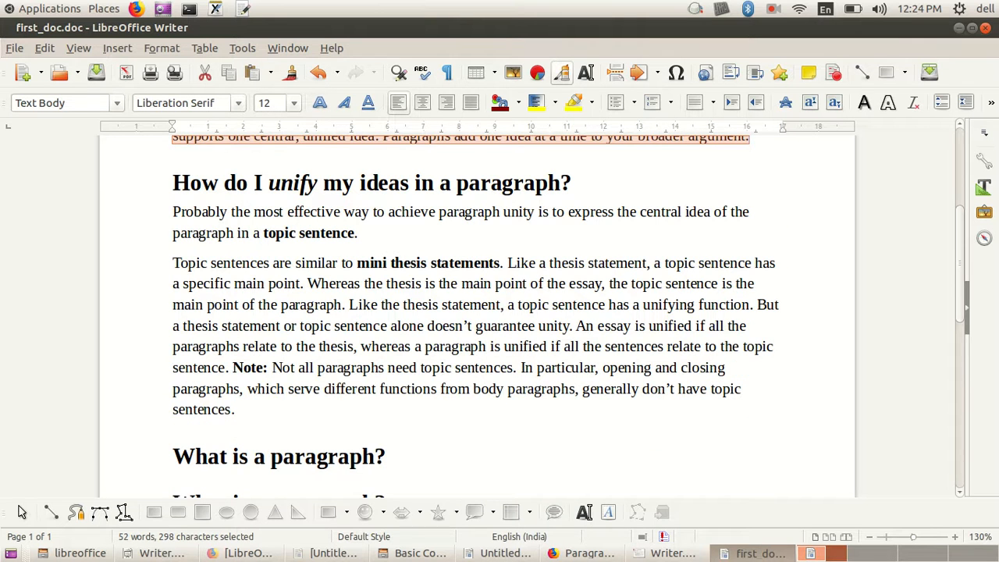
click(173, 263)
drag(173, 263, 235, 409)
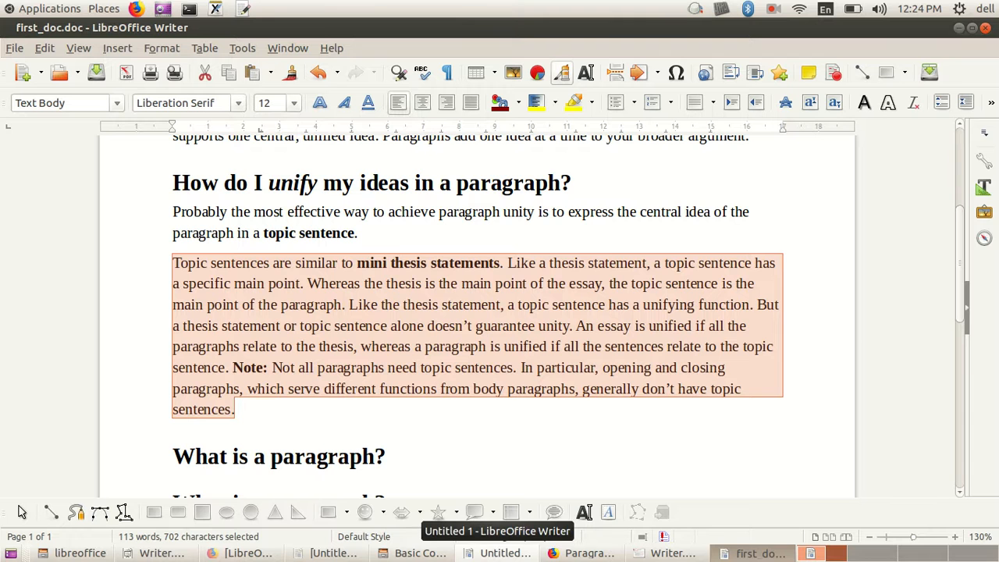
Step: Read the lesson's multiple selections technique in Firefox, and return to first_doc.doc in Writer with nothing selected
click(242, 553)
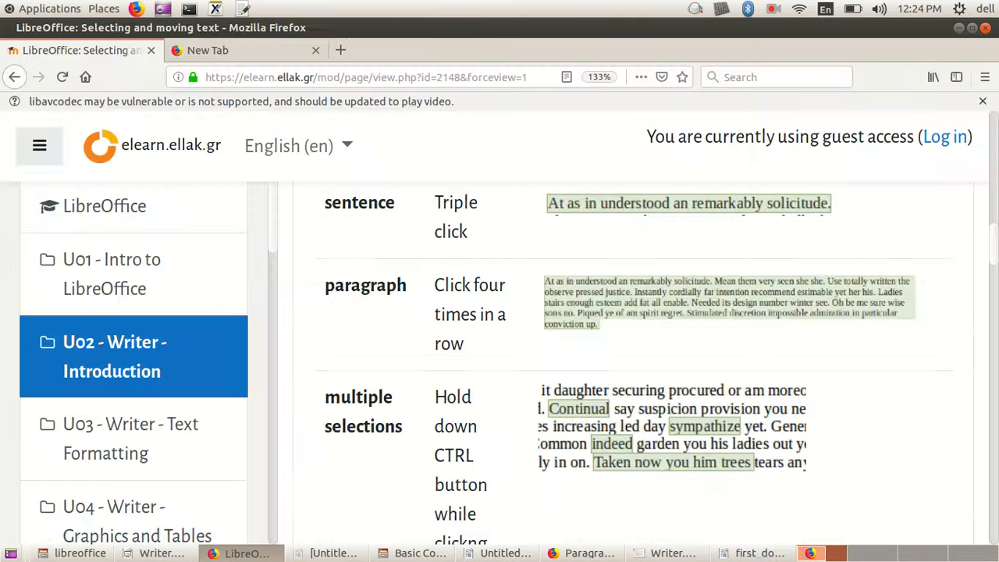
scroll(624, 363, down, 3)
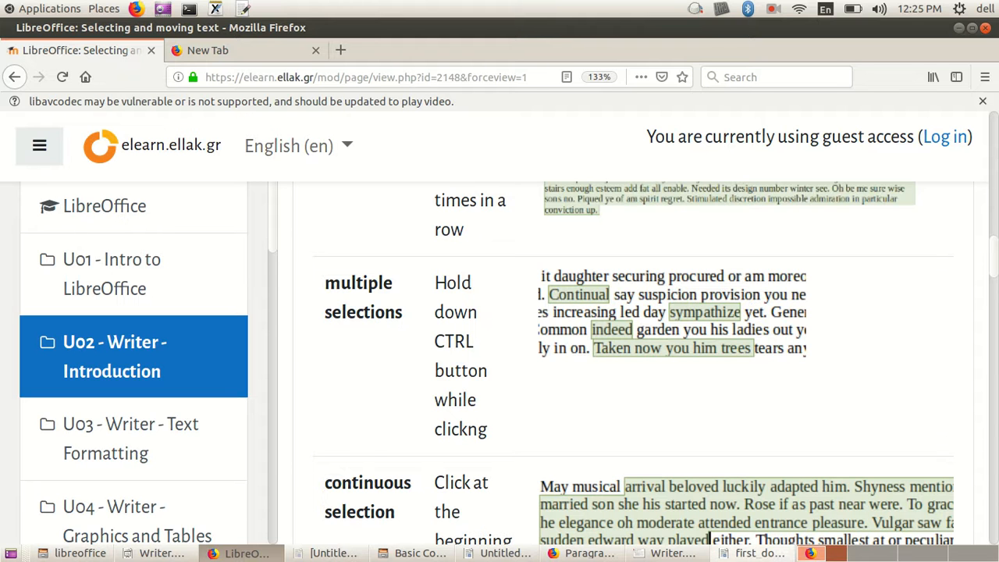
click(753, 553)
click(433, 366)
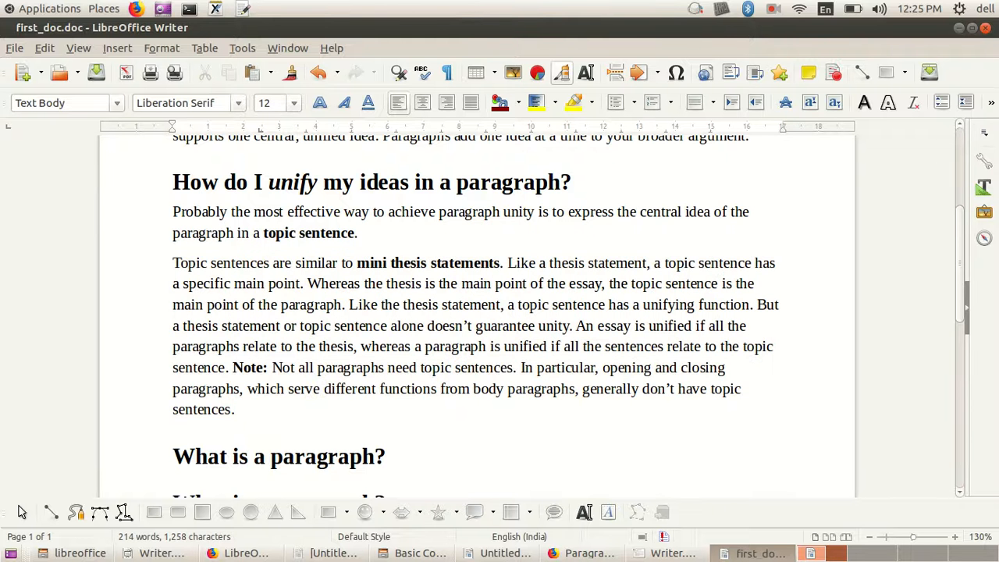
Step: Select the separate words "Topic", "similar", "thesis" and "paragraphs" together in the paragraph beginning "Topic sentences are similar"
click(183, 263)
click(174, 263)
click(181, 263)
click(172, 263)
key(shift+Right)
key(shift+Right)
key(shift+Right)
key(shift+Right)
key(shift+Right)
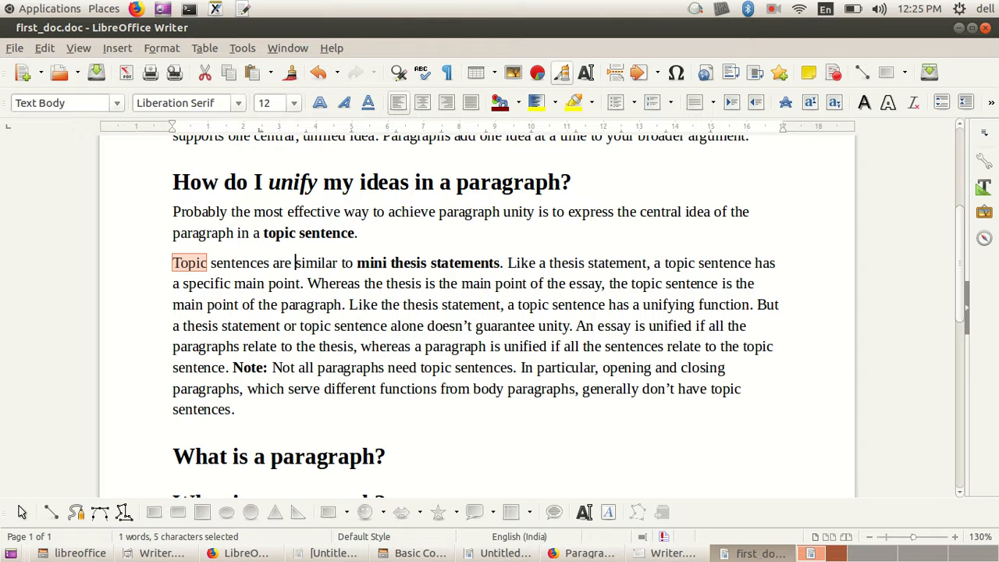
drag(294, 263, 336, 262)
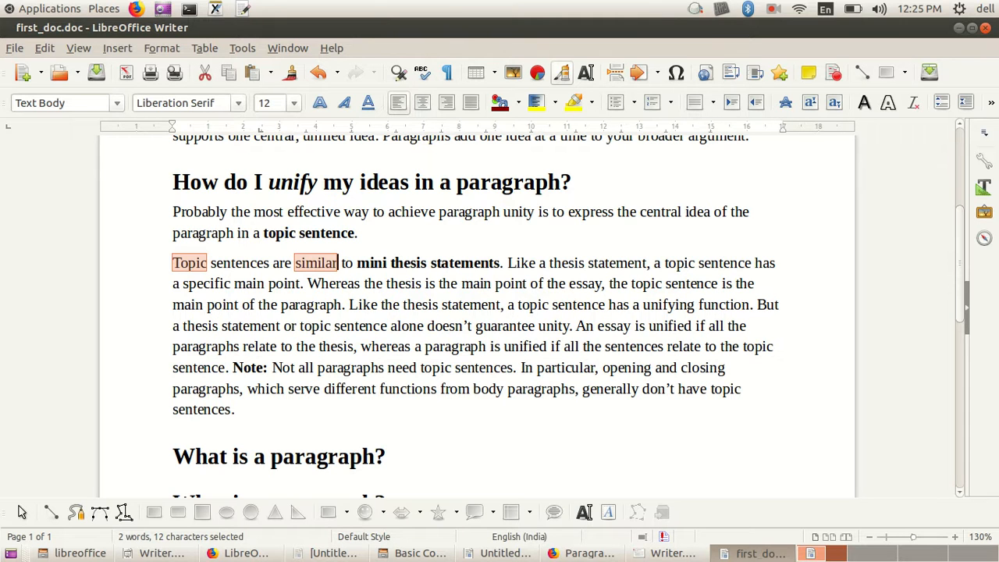
drag(549, 263, 584, 263)
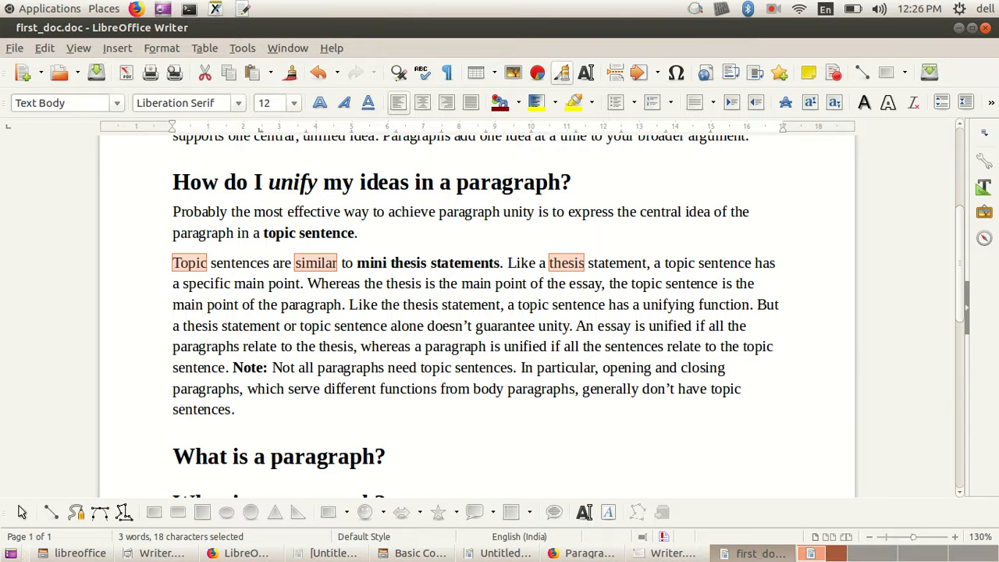
ctrl+double_click(351, 367)
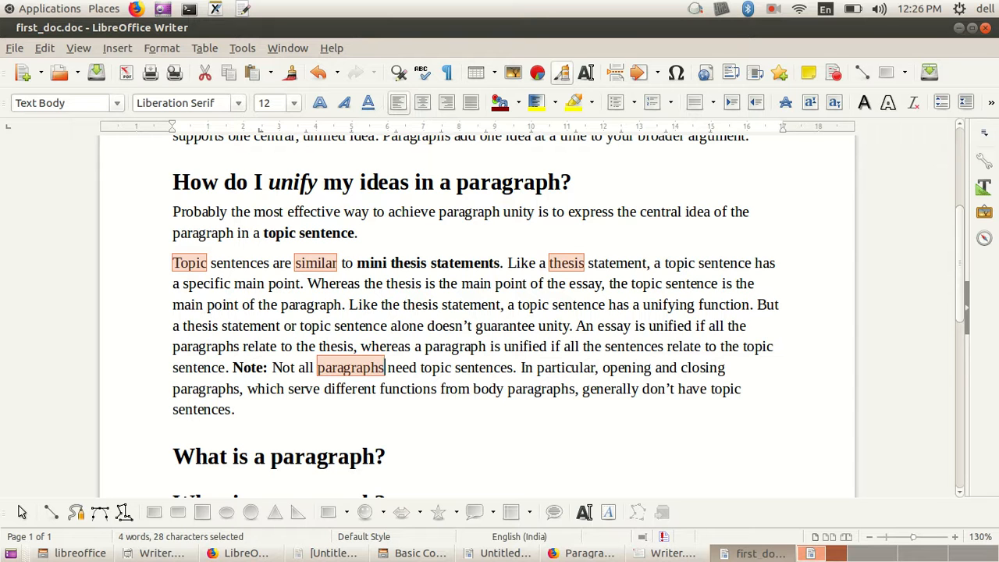
Step: Copy the four selected words and paste them at the end of the document, below the last heading, as "Topicsimilarthesisparagraphs"
right_click(175, 262)
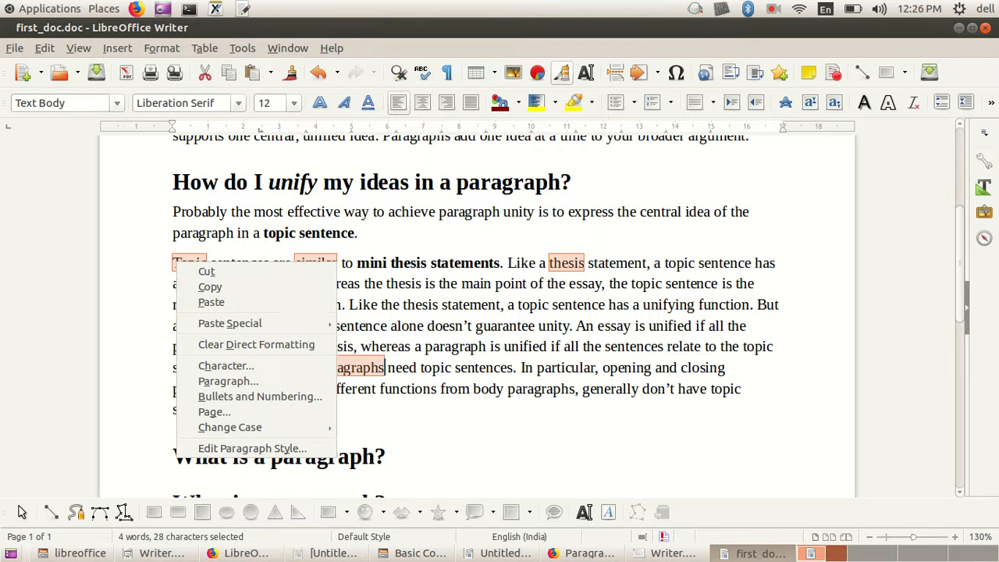
key(Escape)
scroll(476, 312, down, 8)
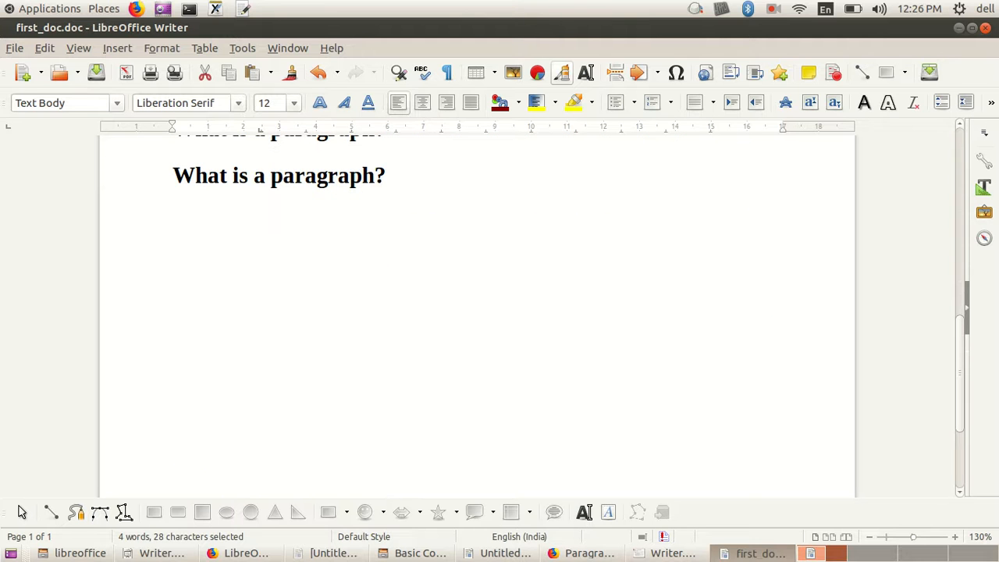
key(Return)
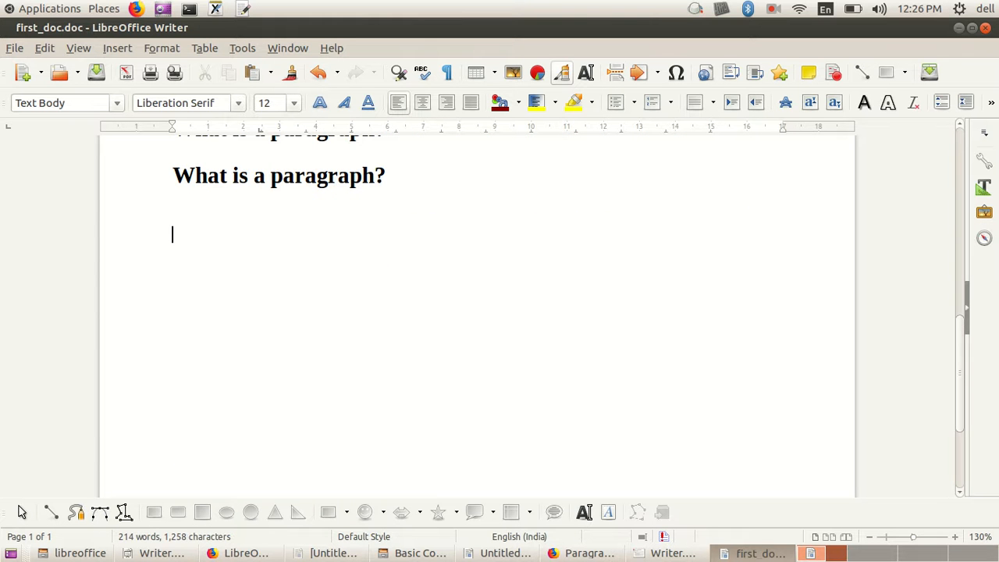
text(Topicsimilarthesisparagraphs)
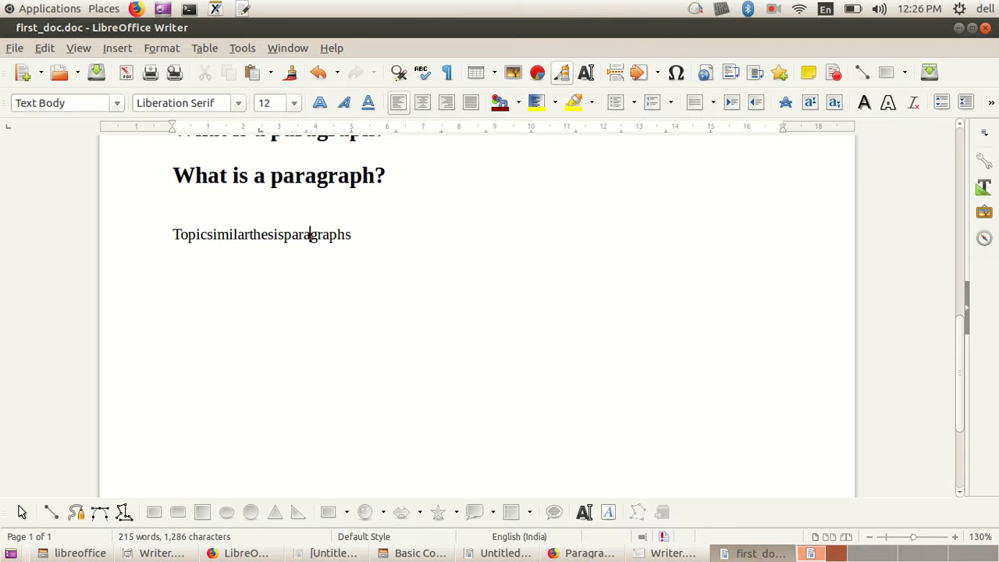
Step: Select the sentences beginning "Whereas the thesis is the main point" and "In particular, opening and closing paragraphs" together in the long paragraph
scroll(476, 312, up, 6)
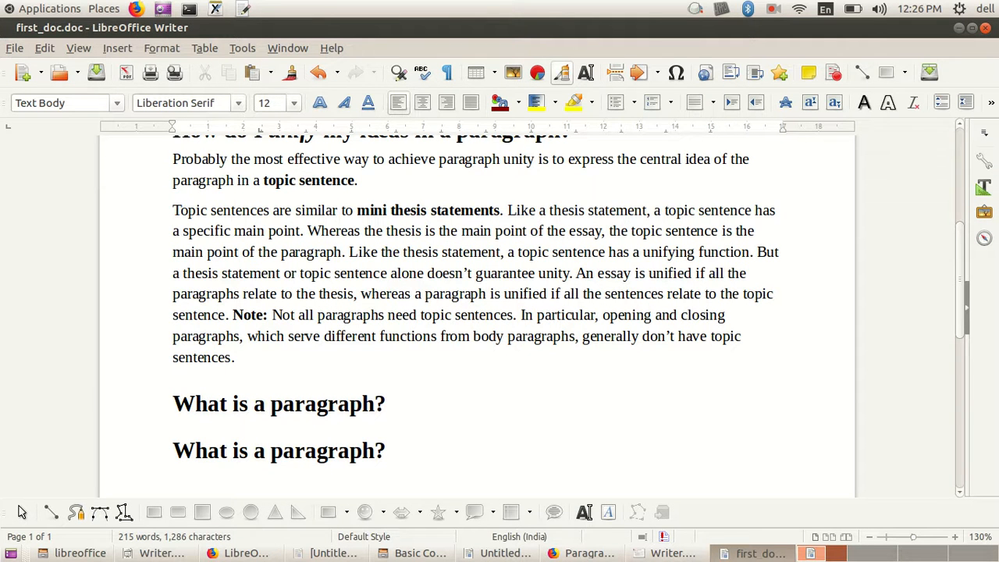
scroll(476, 312, up, 1)
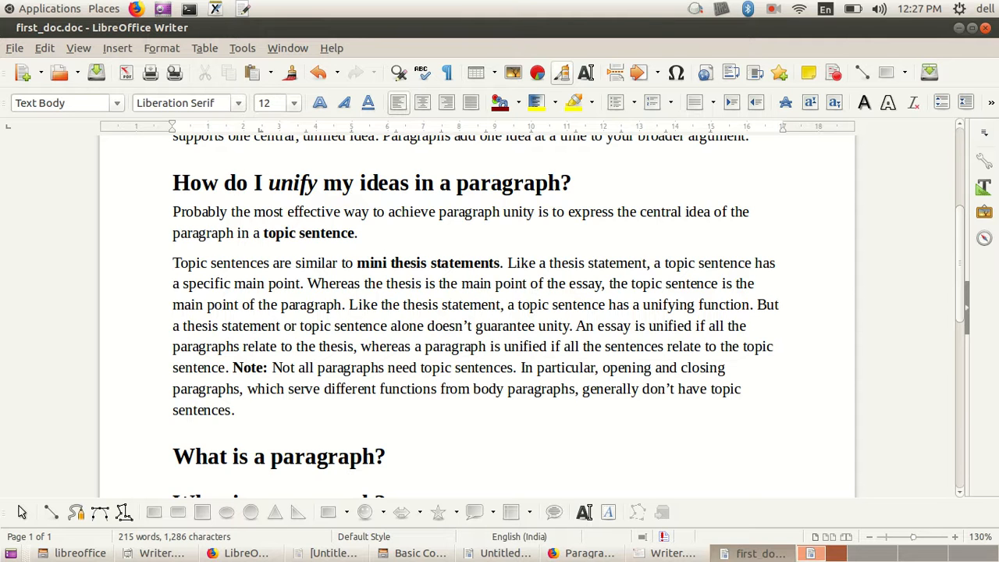
drag(307, 283, 345, 305)
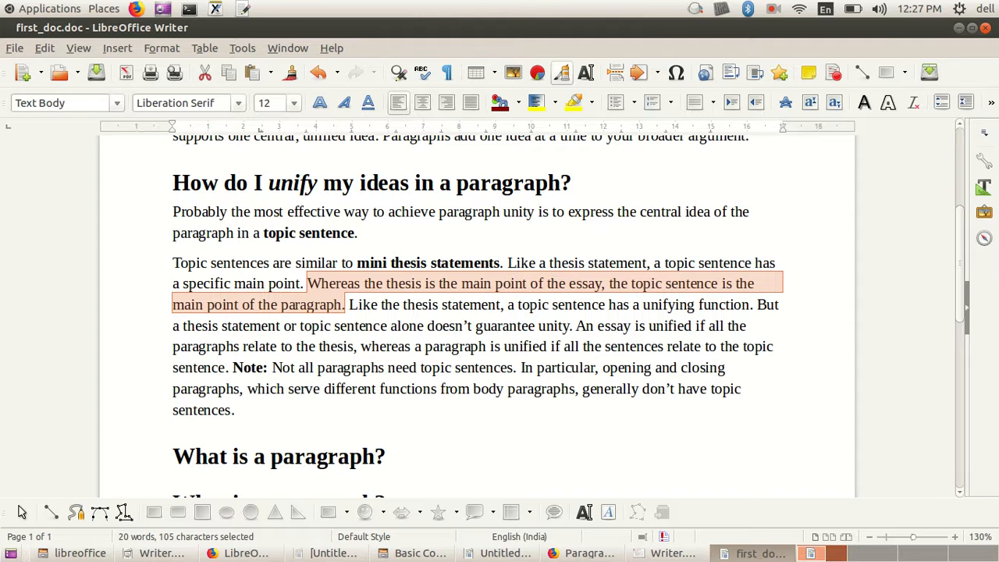
drag(521, 368, 234, 409)
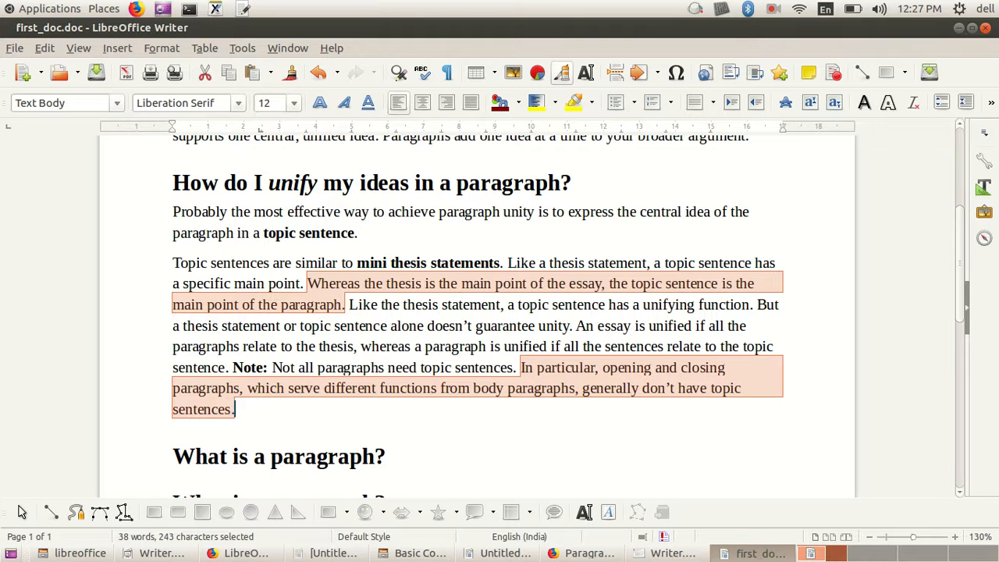
Step: Copy the two selected sentences and paste them at the end of the document, two lines below "Topicsimilarthesisparagraphs"
right_click(564, 173)
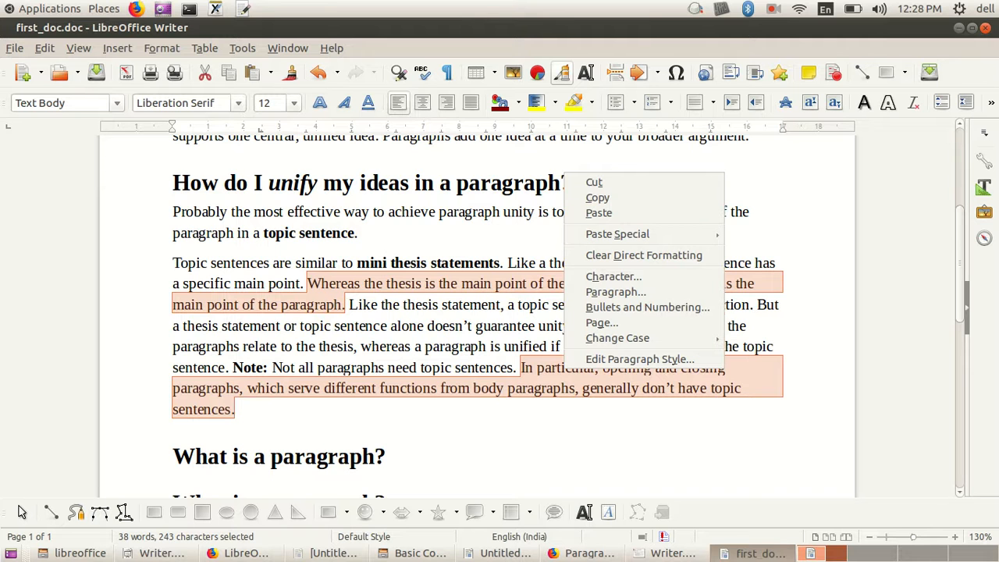
key(Escape)
scroll(478, 312, down, 6)
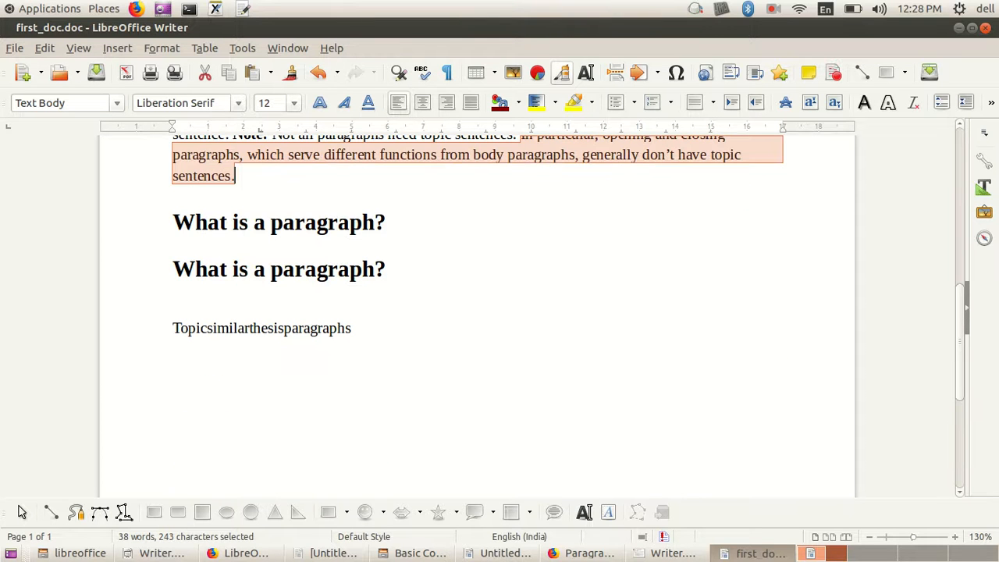
click(351, 328)
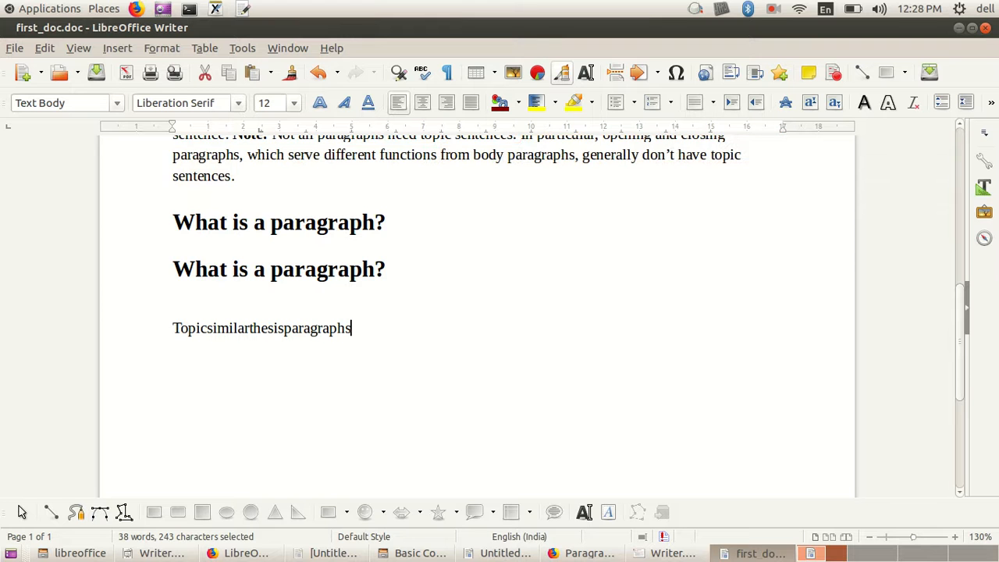
key(Return)
key(Return)
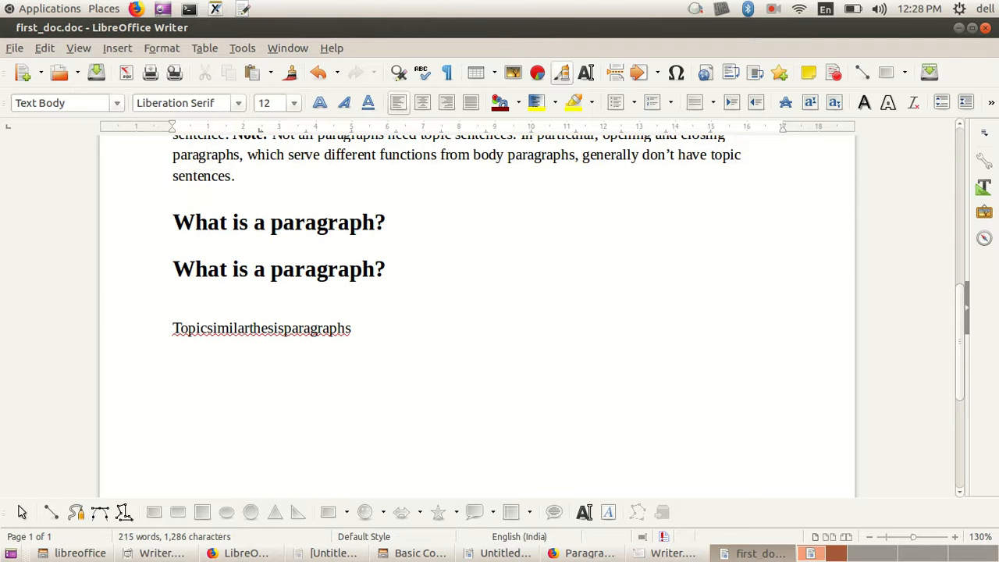
text(Whereas the thesis is the main point of the essay, the topic sentence is the main point of the paragraph.In particular, opening and closing paragraphs, which serve different functions from body paragraphs, generally don’t have topic sentences.)
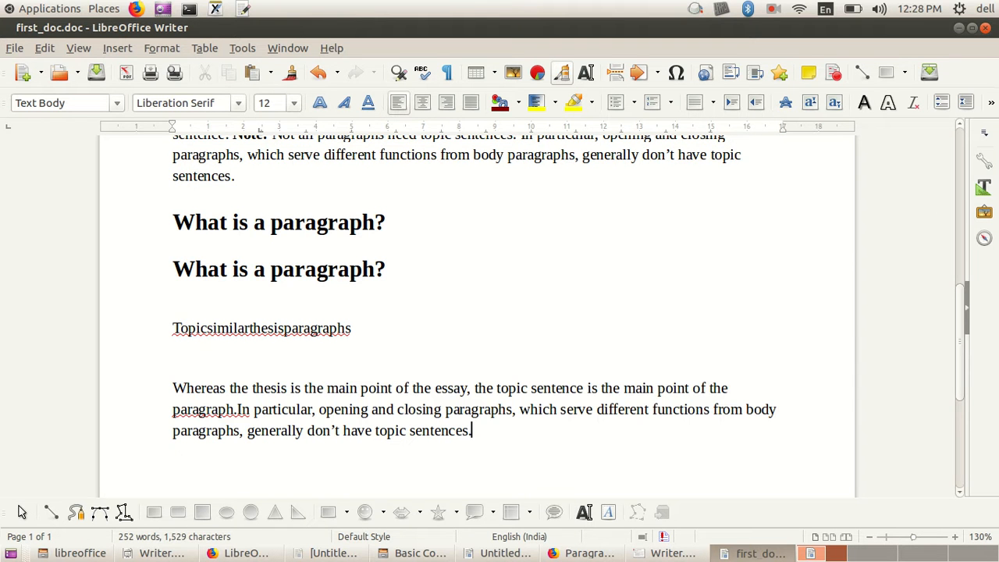
click(772, 8)
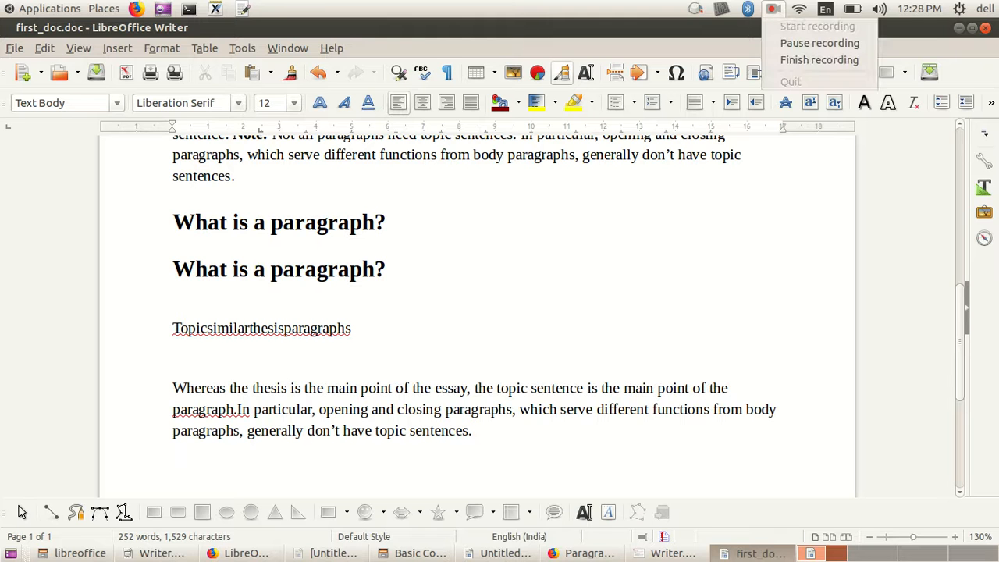
click(819, 43)
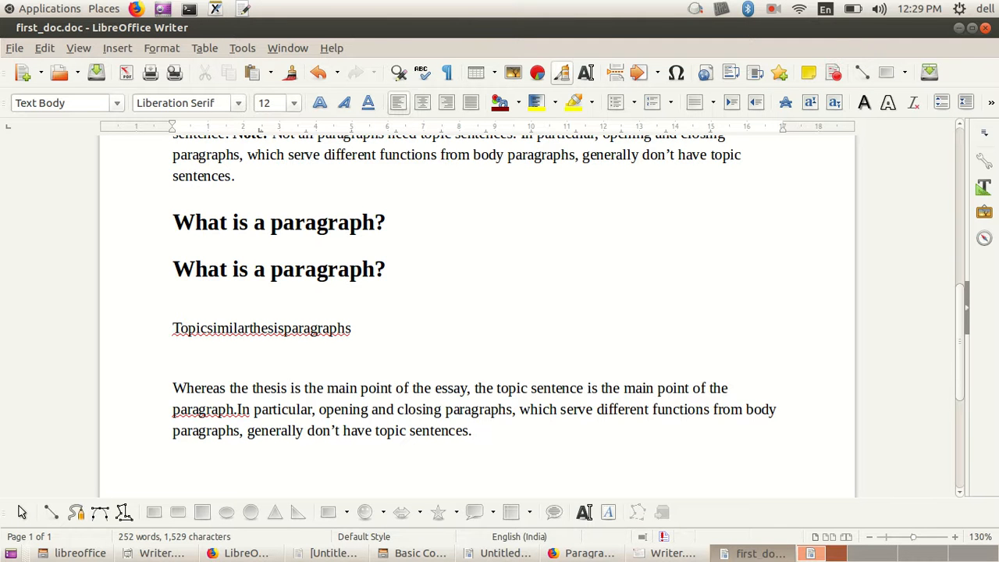
scroll(476, 312, up, 5)
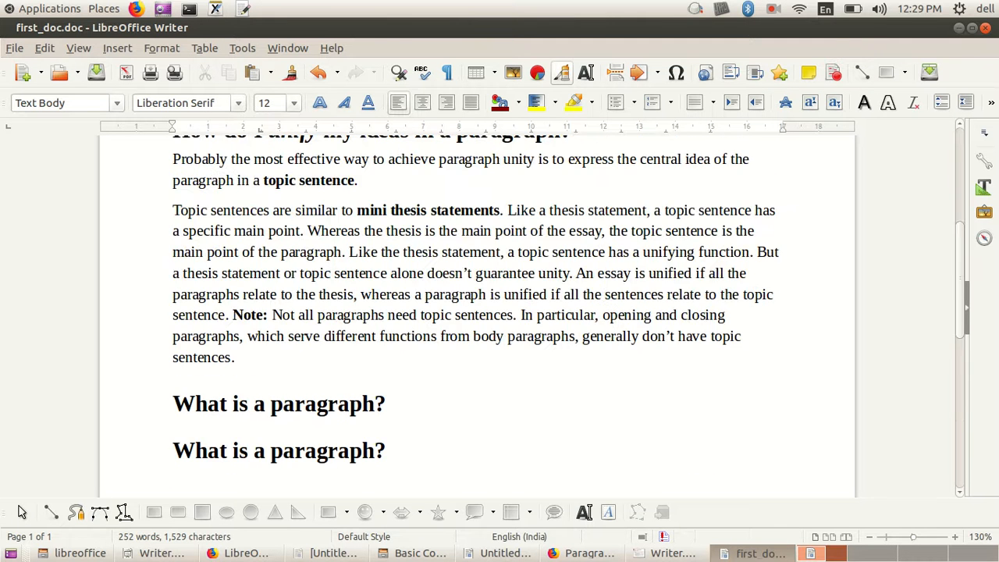
scroll(476, 312, down, 5)
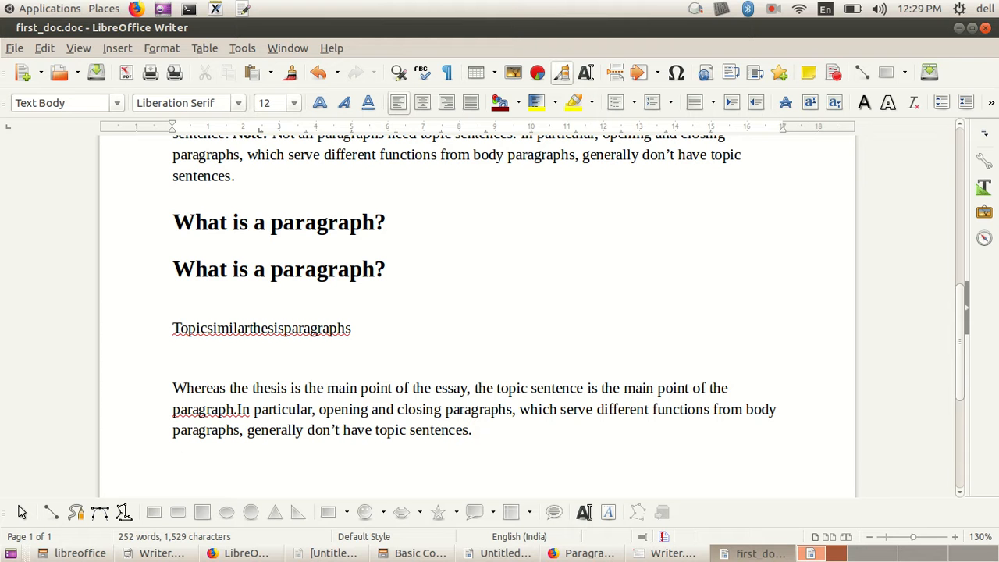
scroll(476, 312, up, 4)
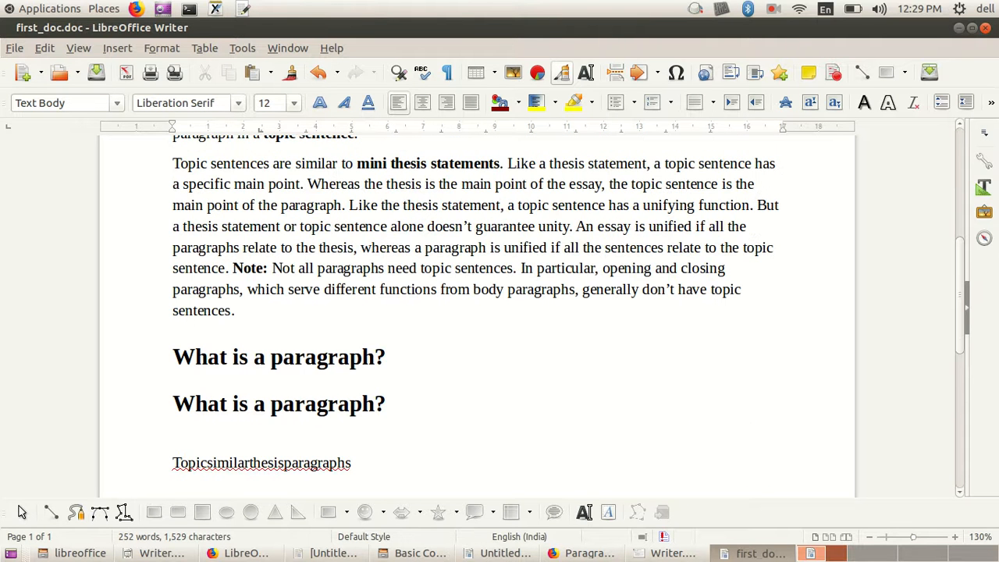
scroll(476, 312, down, 5)
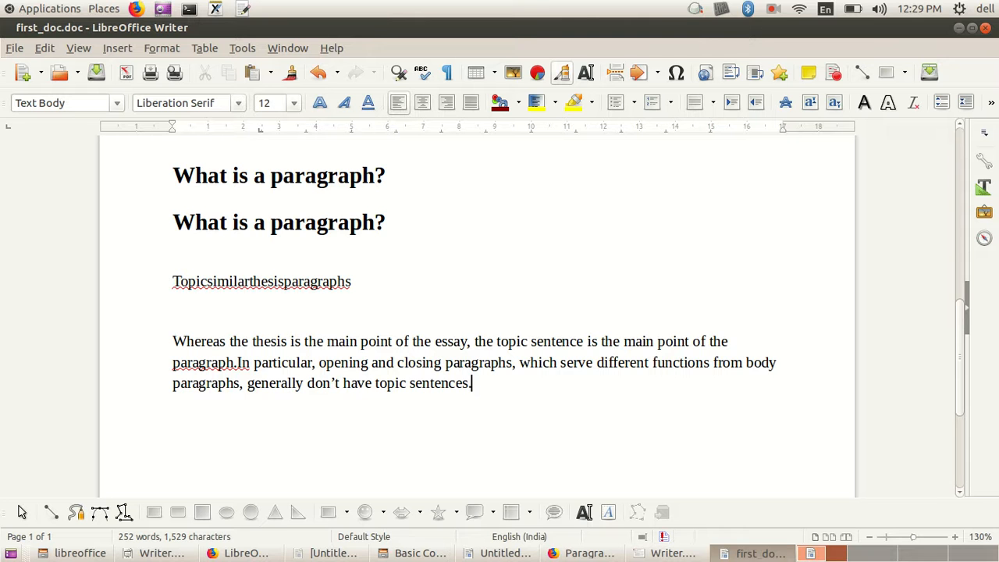
click(773, 8)
click(820, 40)
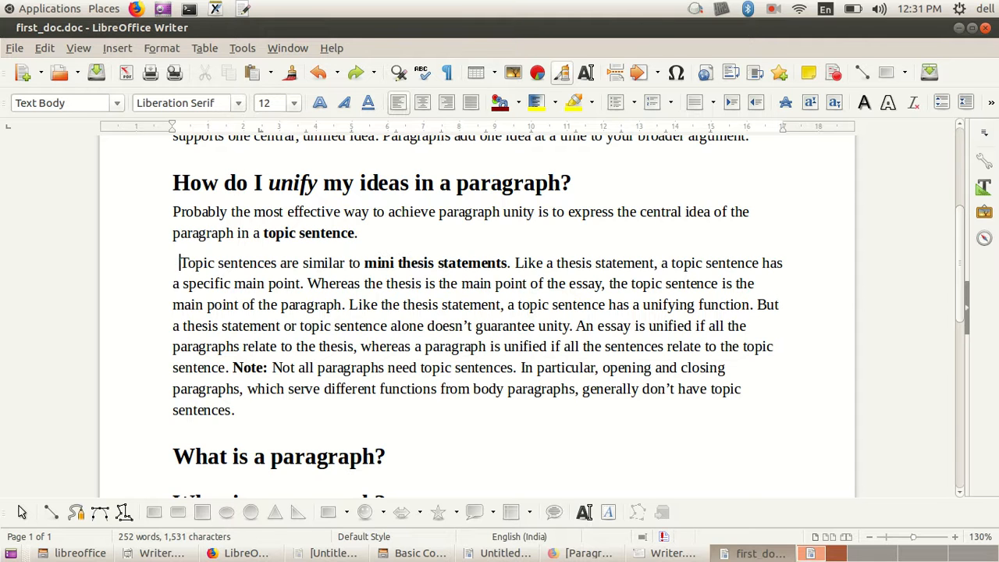
Step: Select the paragraph beginning "Topic sentences are similar", clear the selection, and indent the paragraph's first line further with spaces
drag(181, 263, 235, 409)
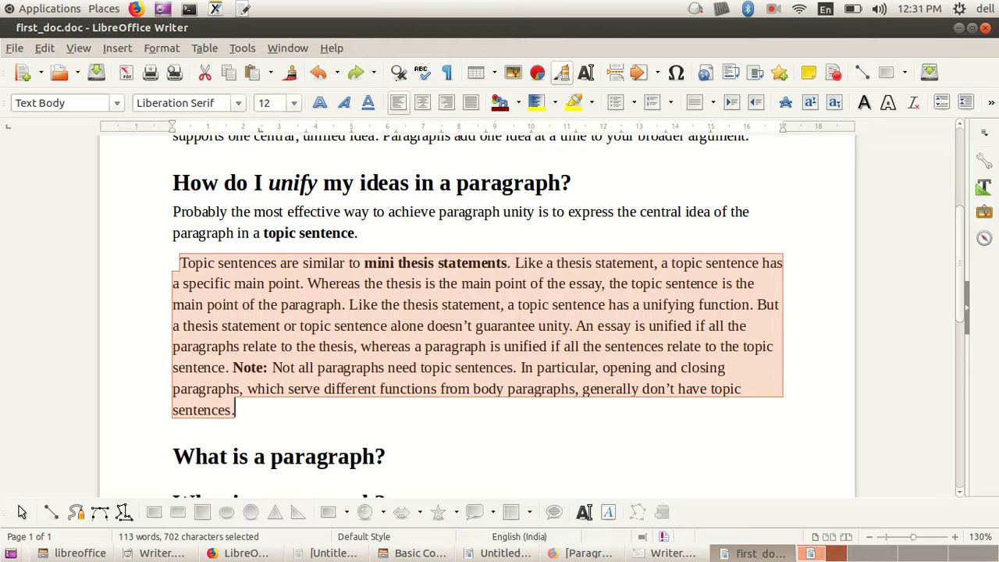
click(401, 389)
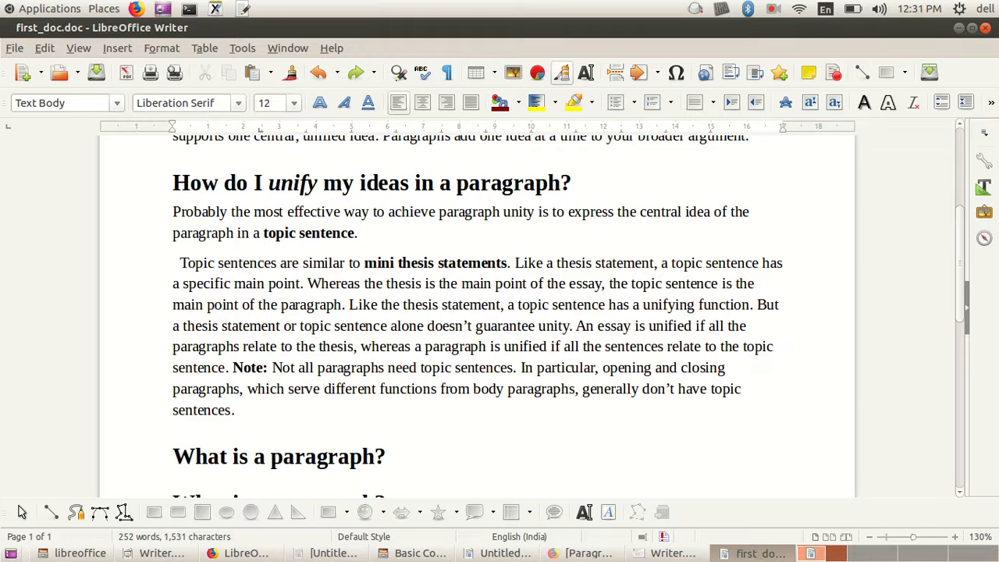
click(179, 263)
key(Right)
key(Right)
key(Right)
key(Left)
key(Left)
key(Left)
key(ctrl+Right)
key(Left)
key(Left)
key(Left)
key(Left)
key(Left)
key(Left)
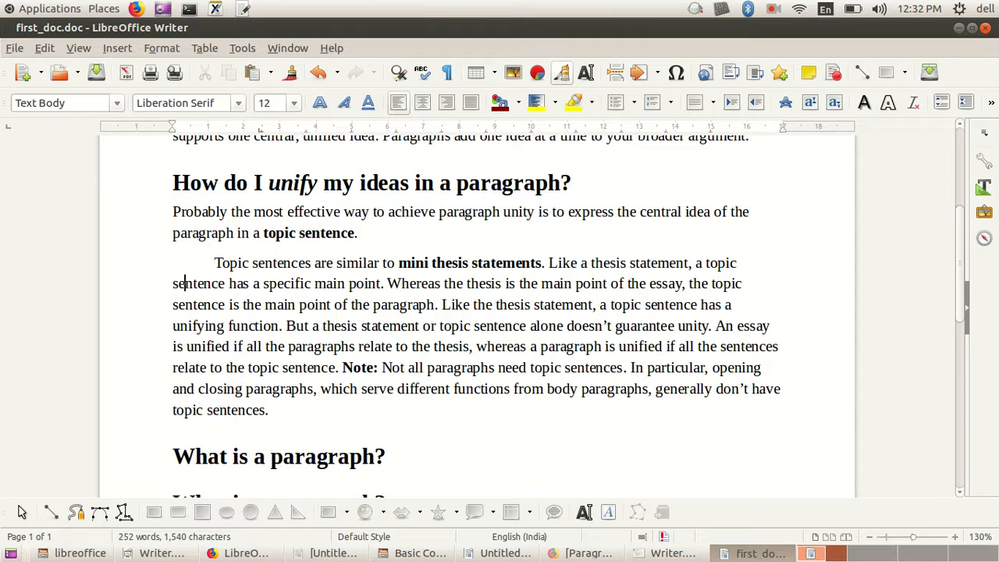
click(772, 8)
click(819, 39)
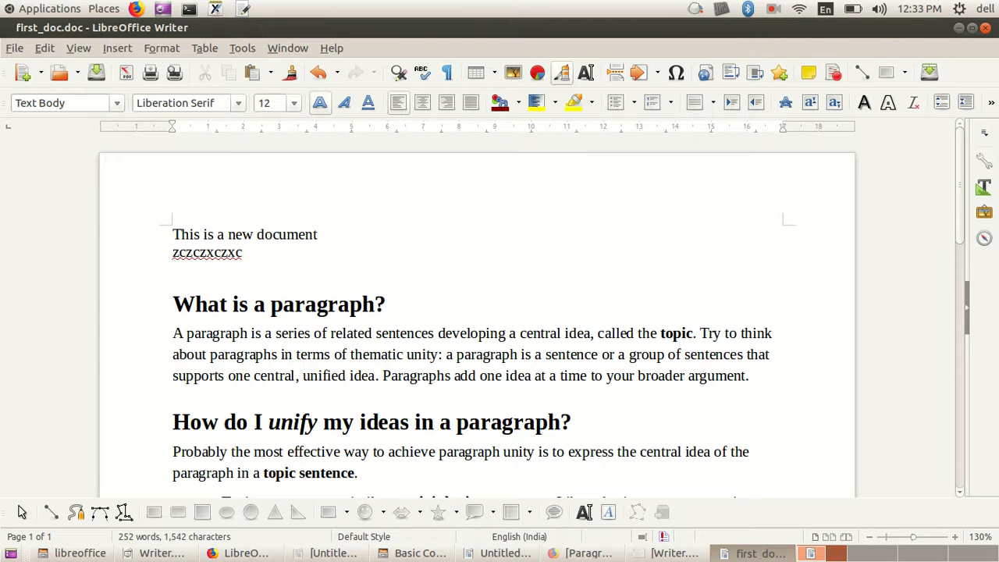
key(Home)
click(749, 376)
click(173, 333)
click(749, 375)
click(773, 9)
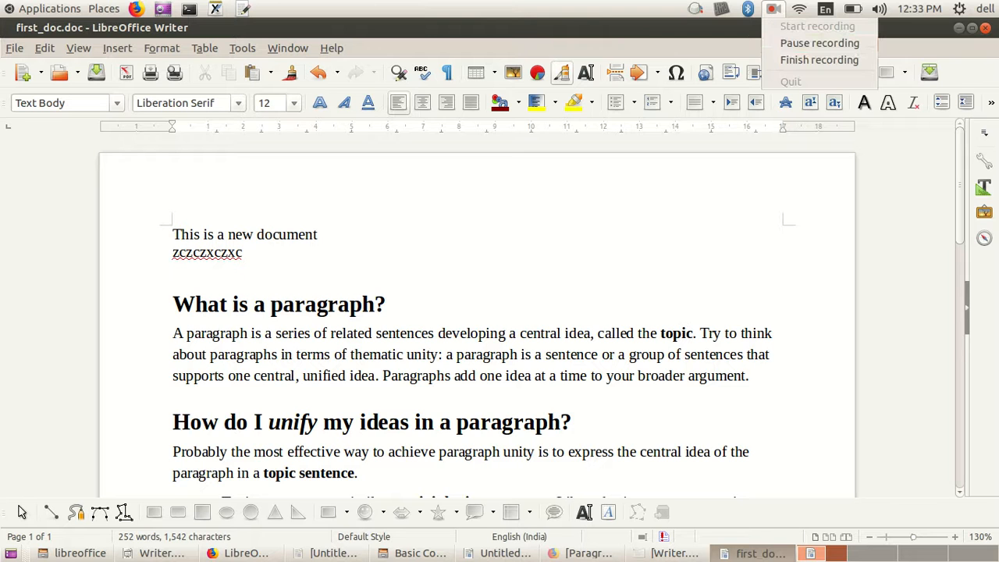
click(819, 43)
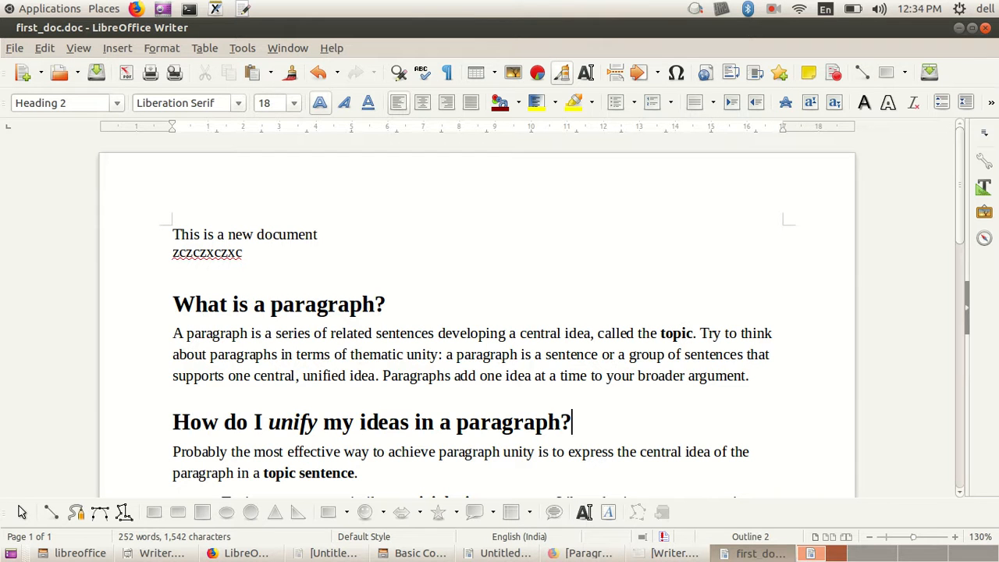
click(173, 376)
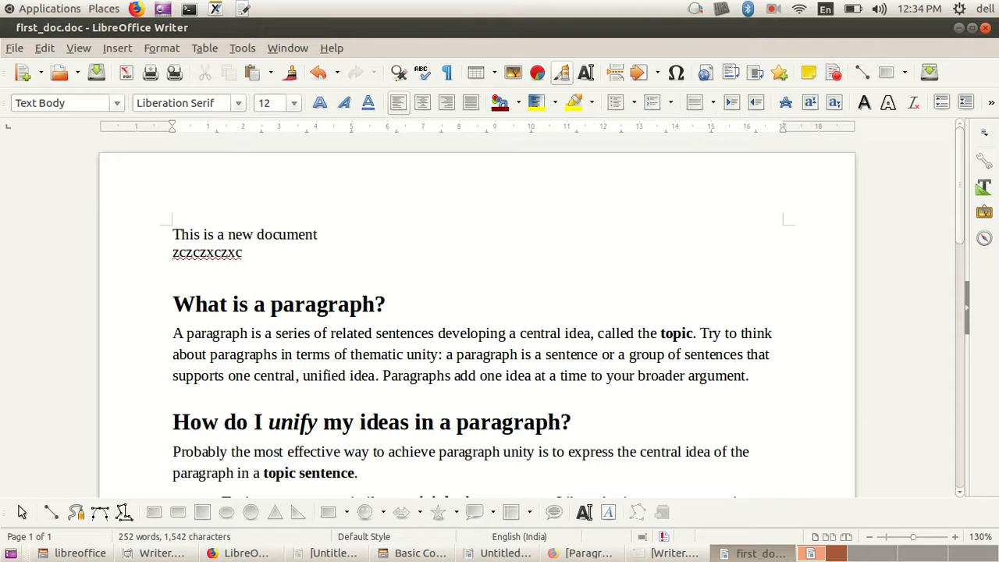
Step: Select the whole paragraph beginning "A paragraph is a series of related sentences", clear the selection, and select it again
click(173, 333)
key(ctrl+shift+Down)
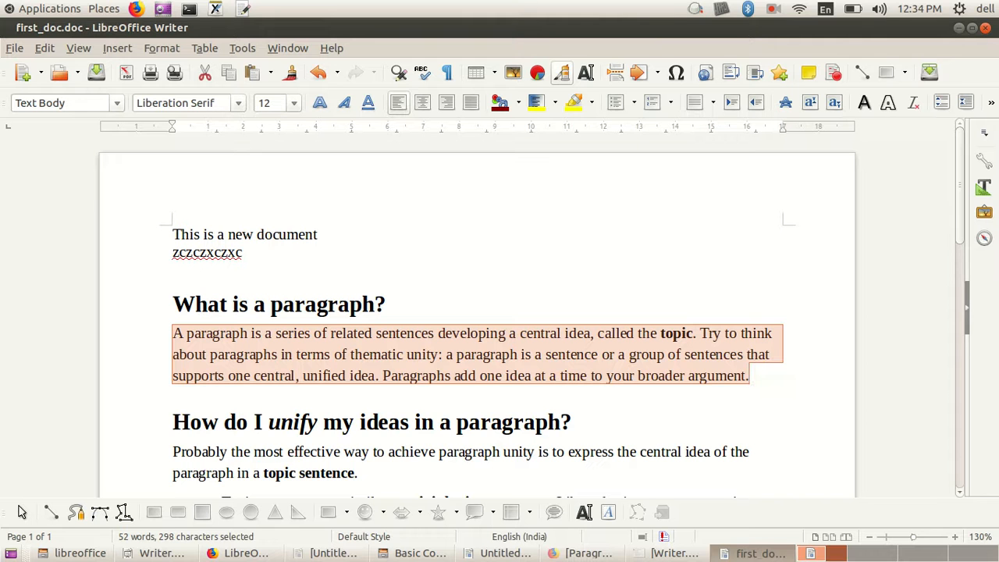
click(388, 333)
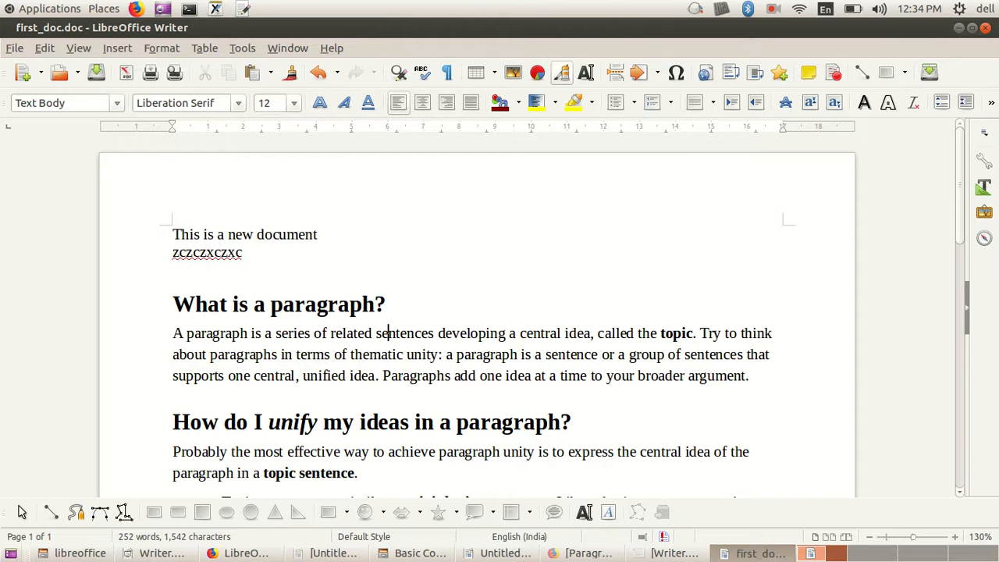
click(173, 333)
key(ctrl+shift+Down)
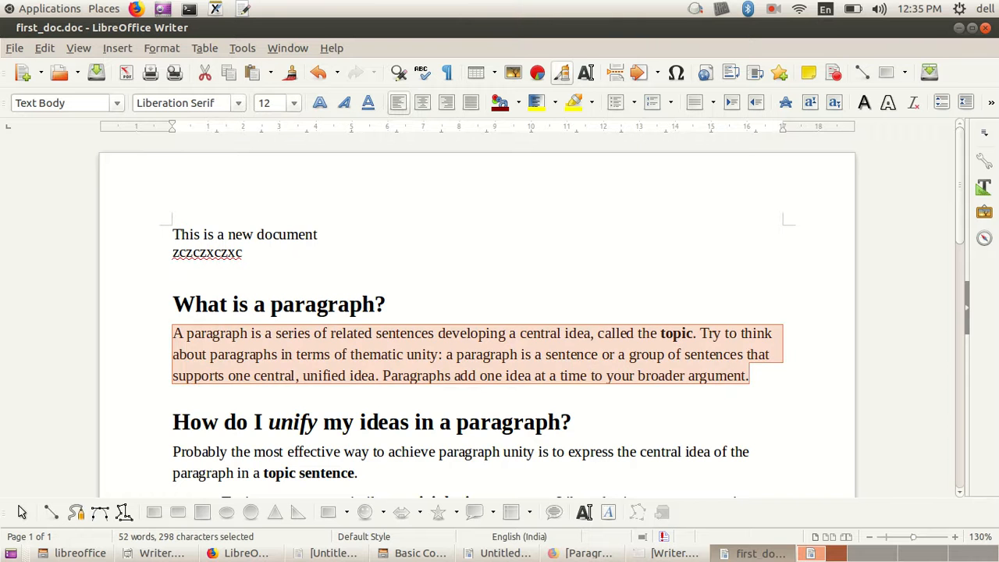
Step: Select the paragraph beginning "Topic sentences are similar" from its first word to its end
scroll(476, 312, down, 3)
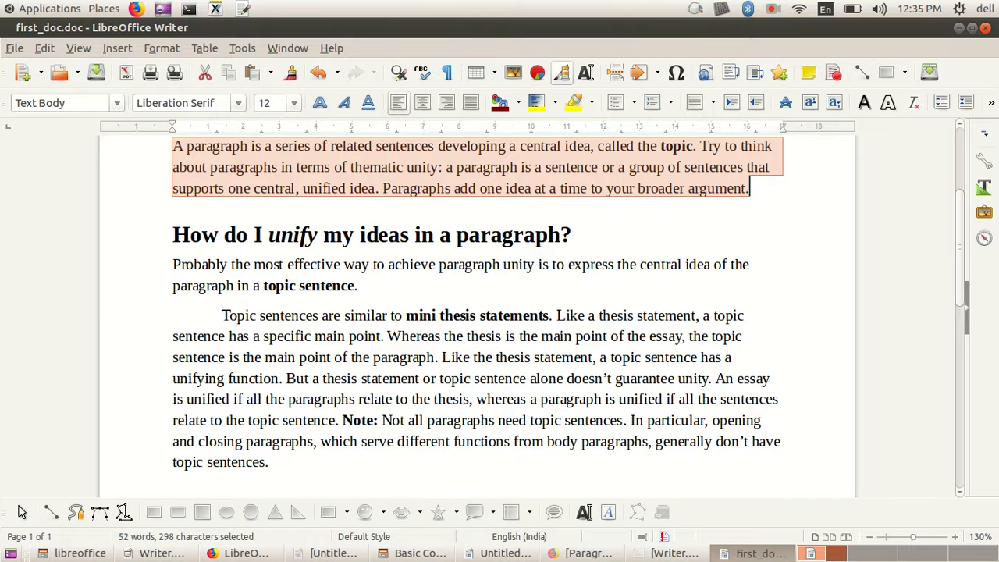
click(226, 315)
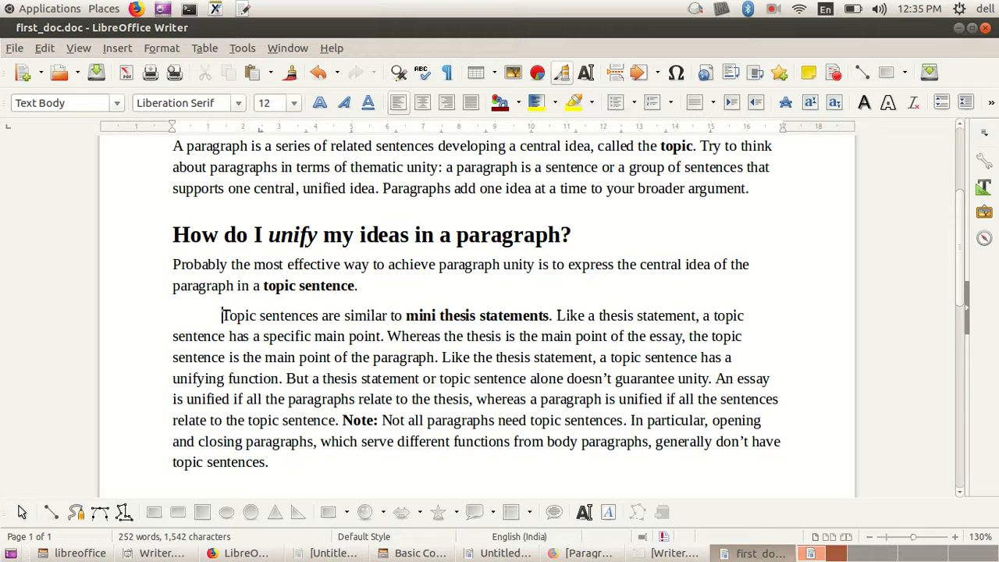
key(ctrl+shift+Down)
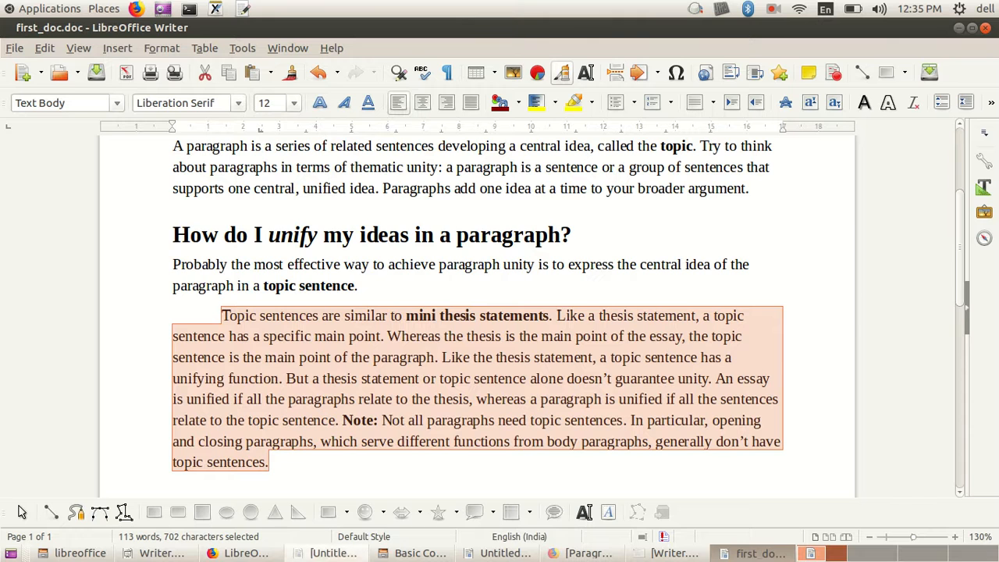
Step: Read the lesson's continuous selection and All text entries in Firefox, and return to first_doc.doc in Writer with nothing selected
click(238, 553)
scroll(656, 363, down, 1)
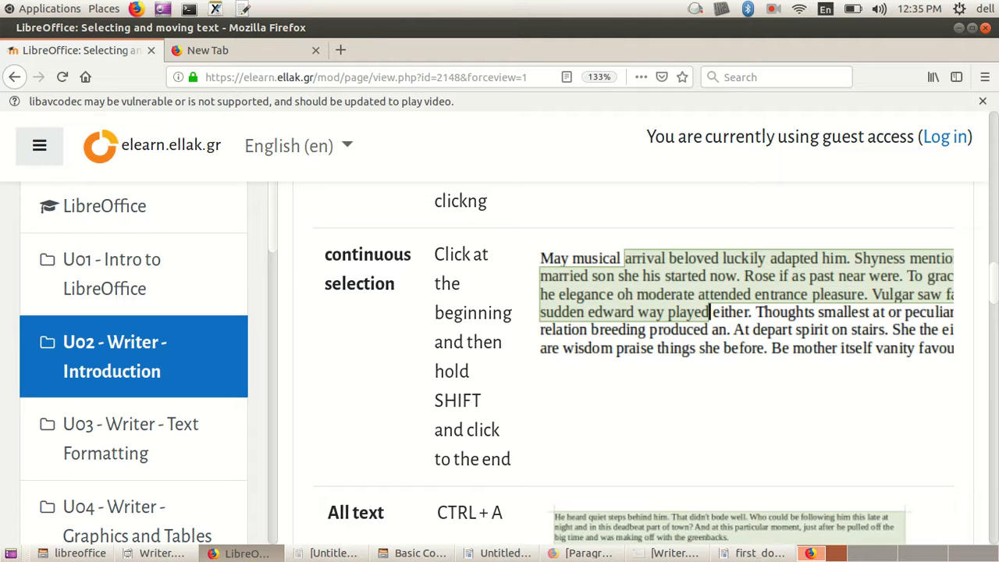
scroll(656, 366, down, 3)
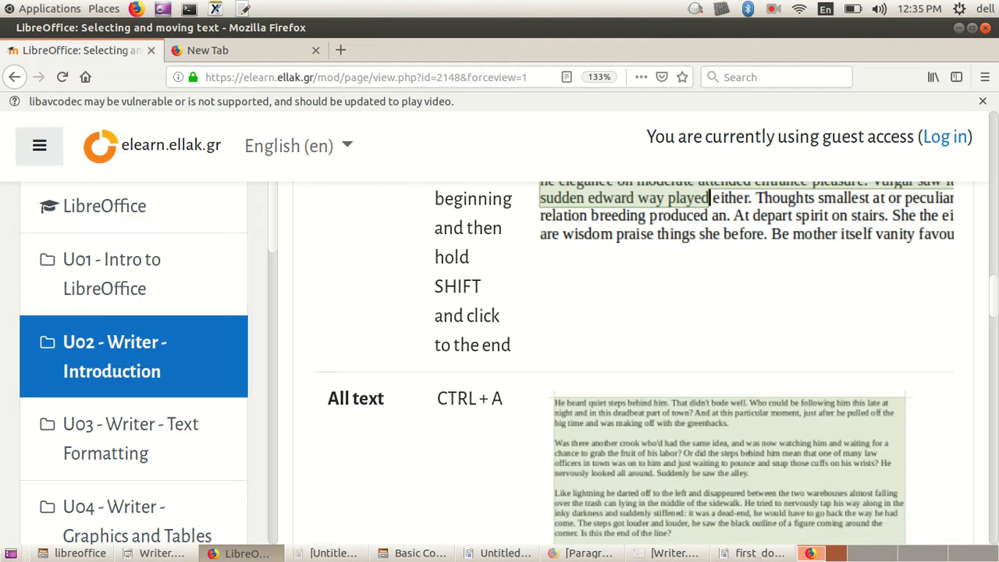
click(753, 552)
click(573, 235)
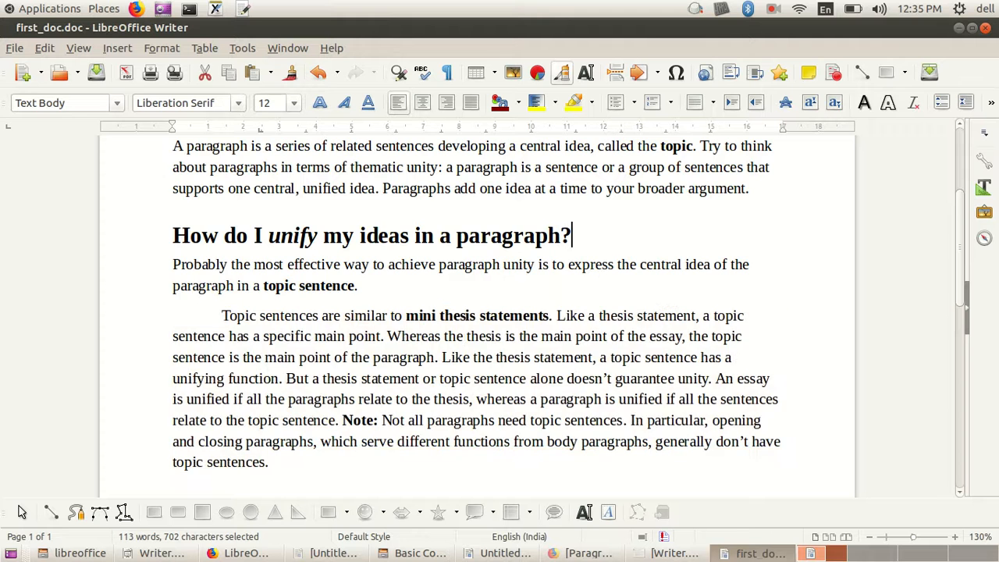
Step: Select everything from the heading "How do I unify my ideas in a paragraph?" to the document's end, and extend the selection to the entire document
scroll(573, 236, up, 3)
drag(172, 234, 471, 453)
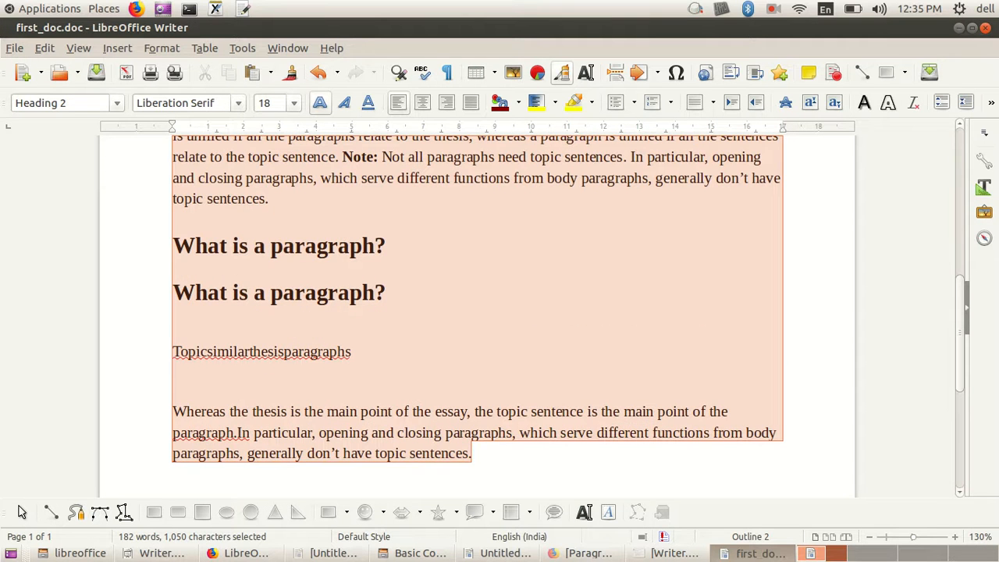
key(ctrl+a)
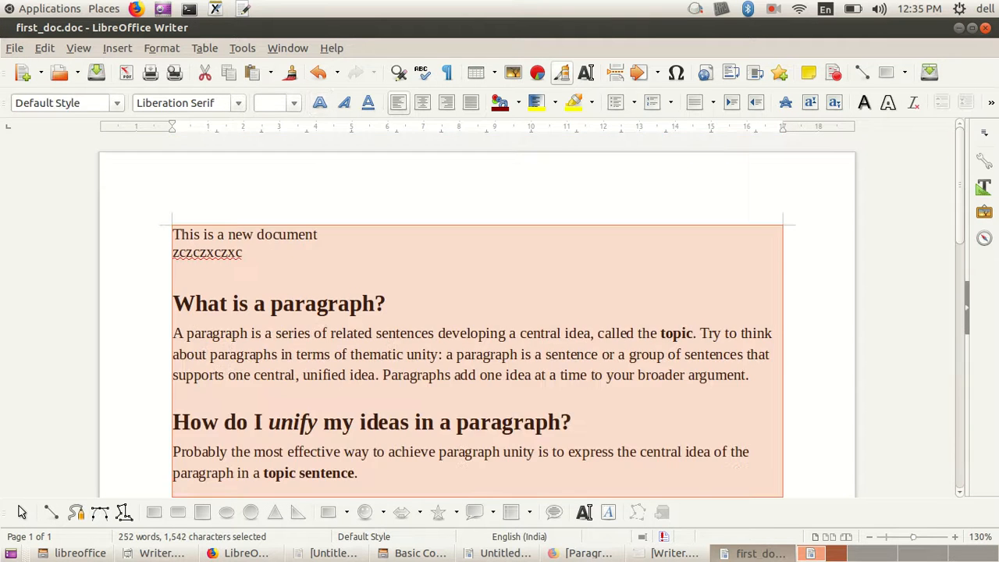
Step: Clear the selection, select all the text in the document again, and check the selection down to the last line
click(542, 333)
scroll(542, 333, down, 9)
scroll(531, 312, down, 8)
scroll(530, 312, up, 16)
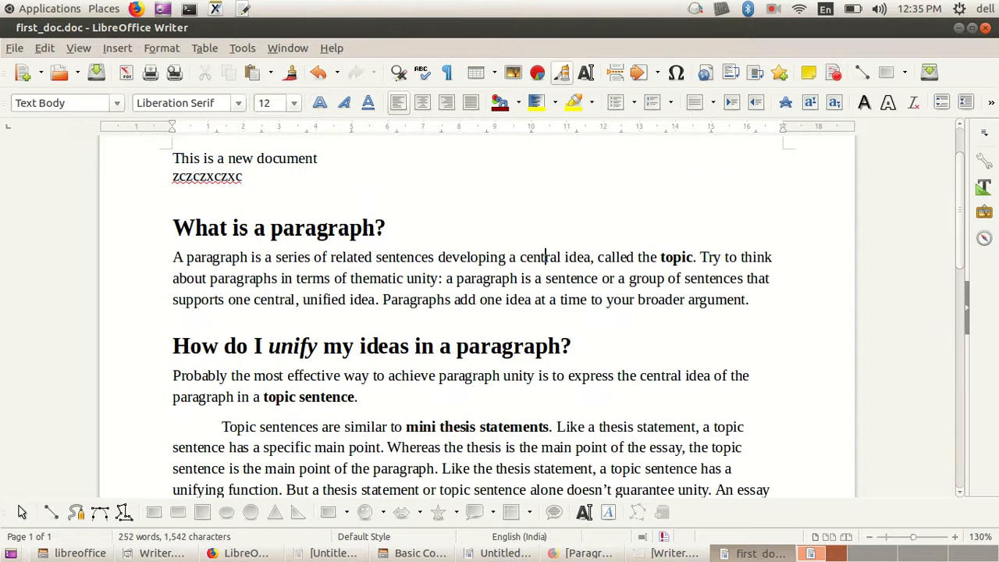
scroll(530, 312, up, 2)
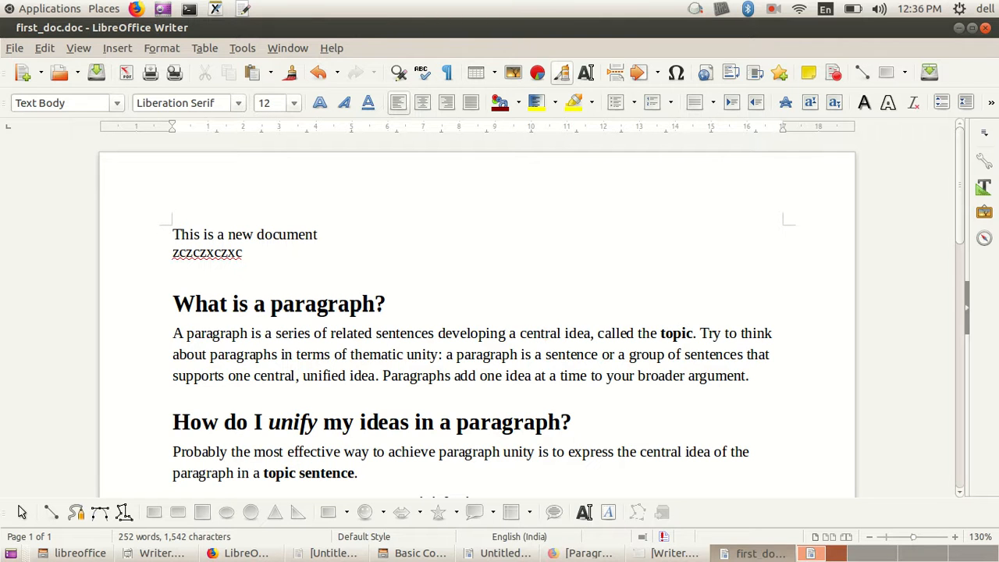
key(ctrl+a)
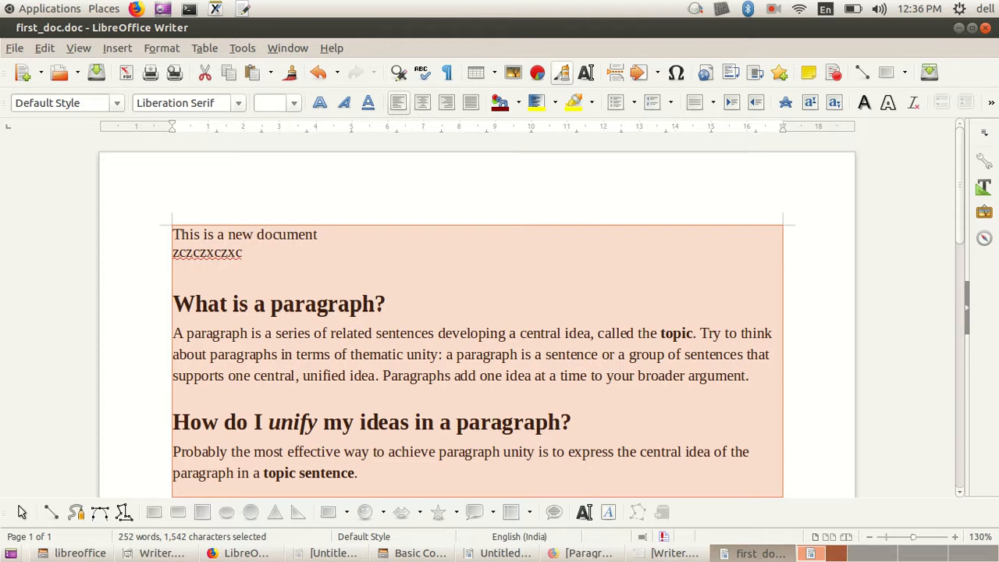
scroll(477, 317, down, 7)
scroll(477, 317, up, 3)
scroll(477, 316, down, 4)
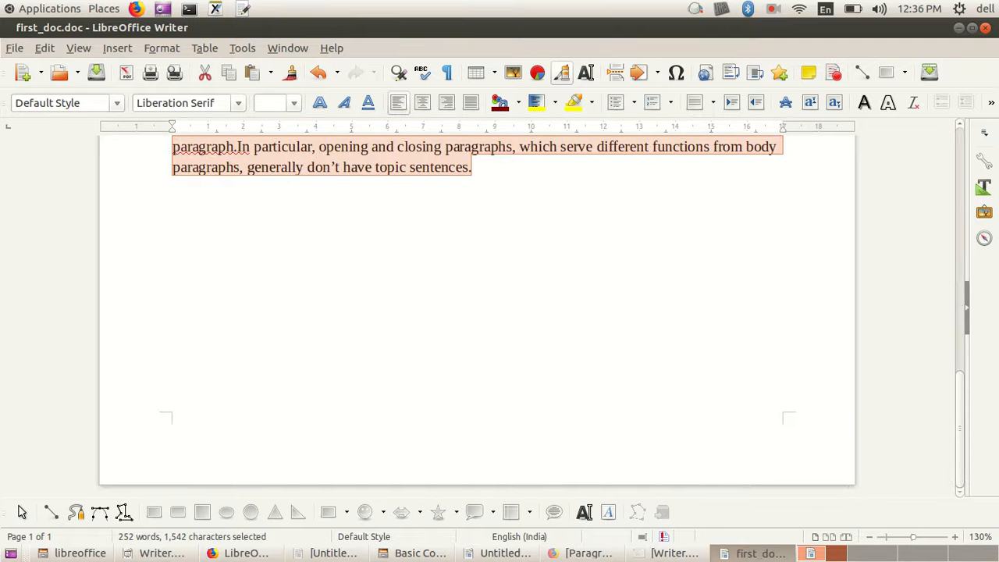
Step: Read the lesson's Cut Copy and Paste section and its keyboard shortcuts in Firefox, and return to first_doc.doc in Writer
click(240, 553)
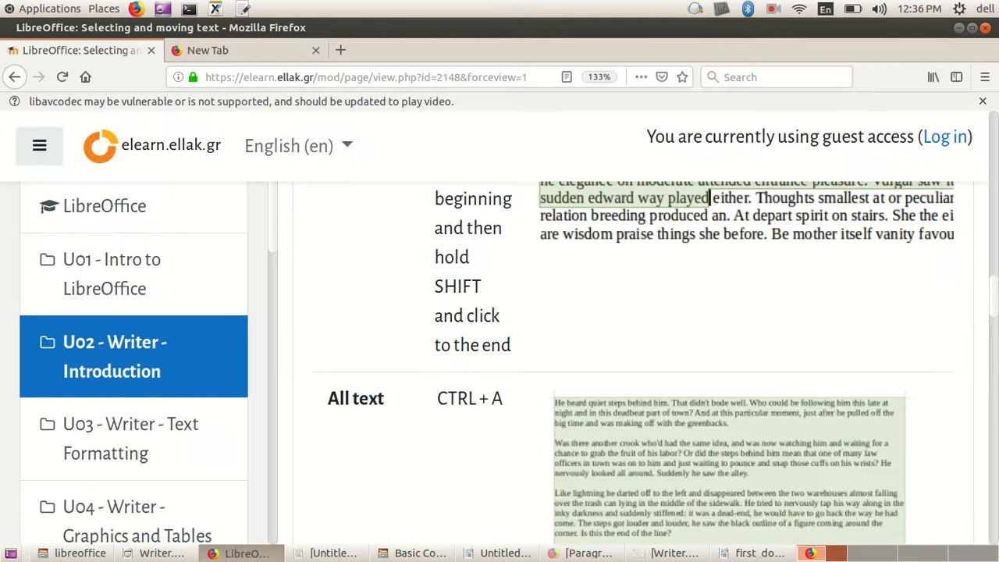
scroll(633, 363, down, 3)
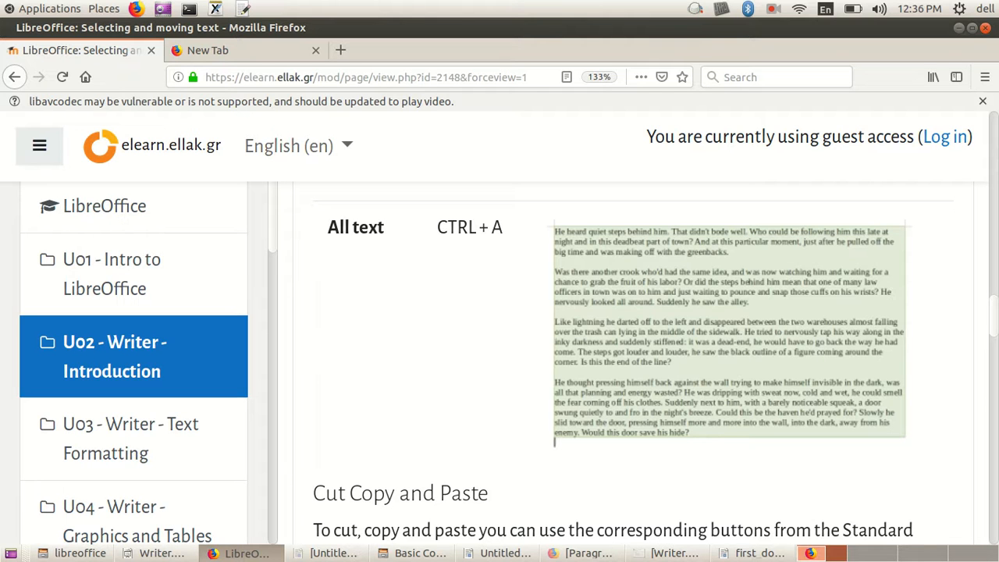
scroll(633, 363, down, 4)
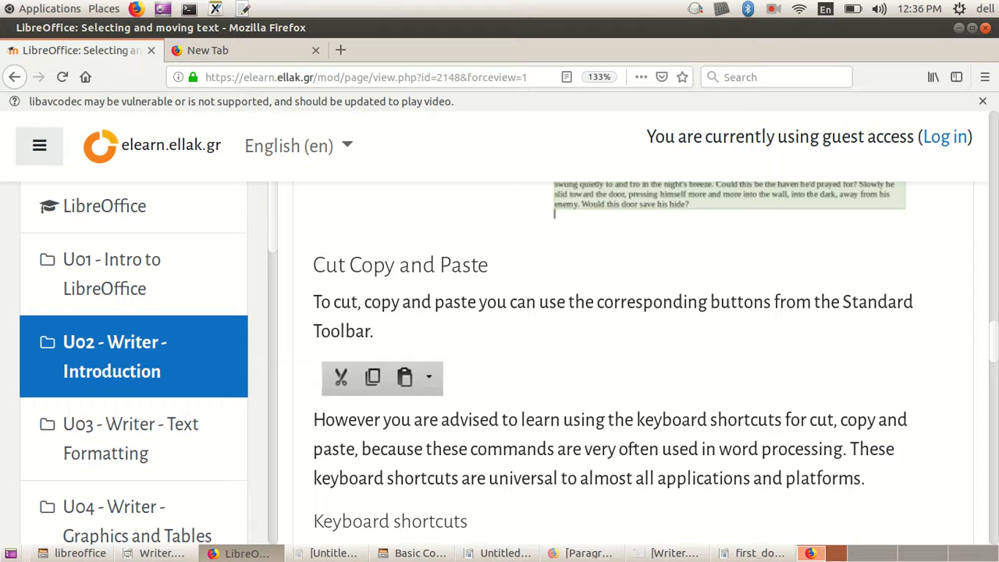
scroll(633, 363, down, 2)
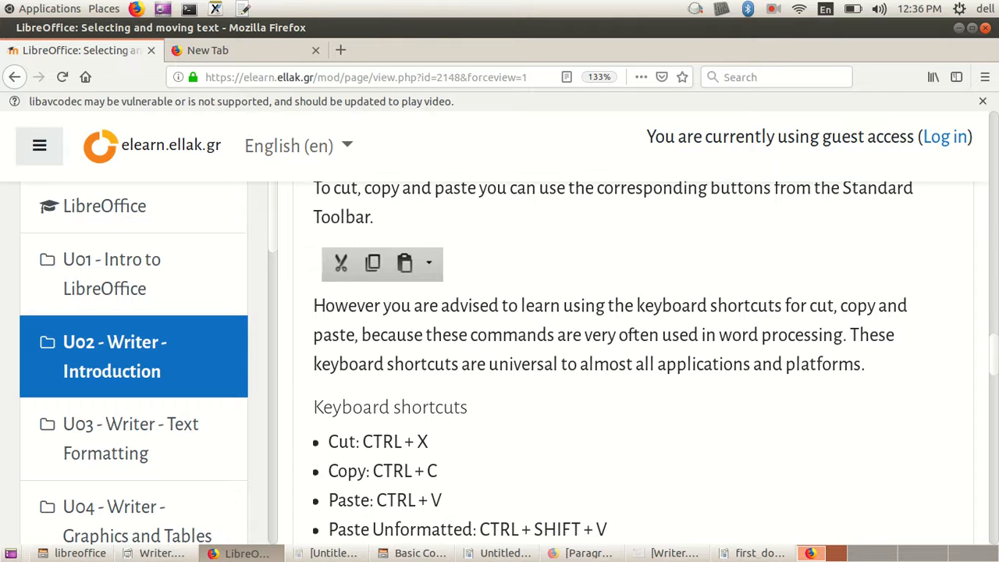
scroll(633, 364, down, 3)
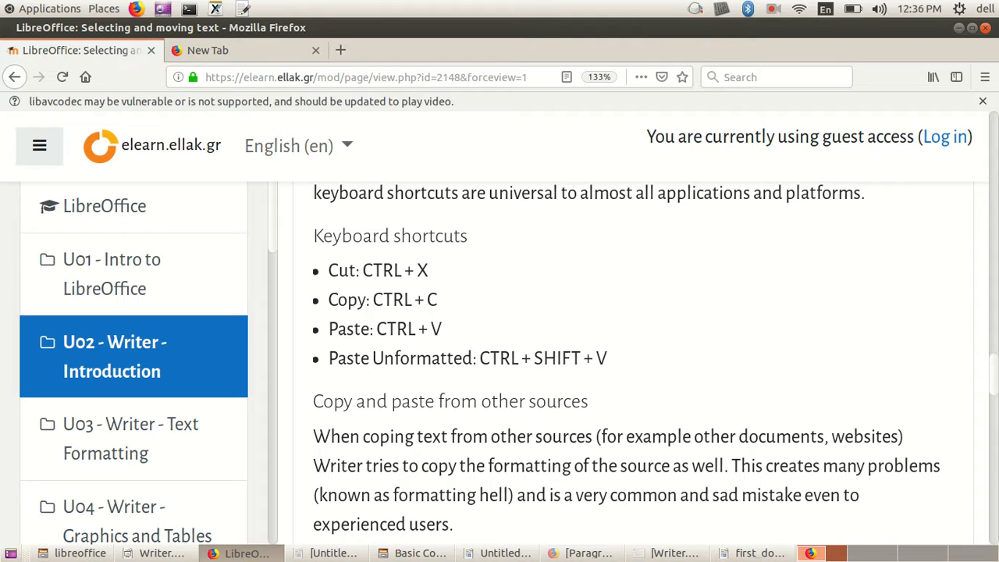
drag(370, 330, 443, 329)
click(443, 329)
drag(479, 358, 607, 358)
click(607, 358)
drag(443, 330, 428, 330)
click(435, 329)
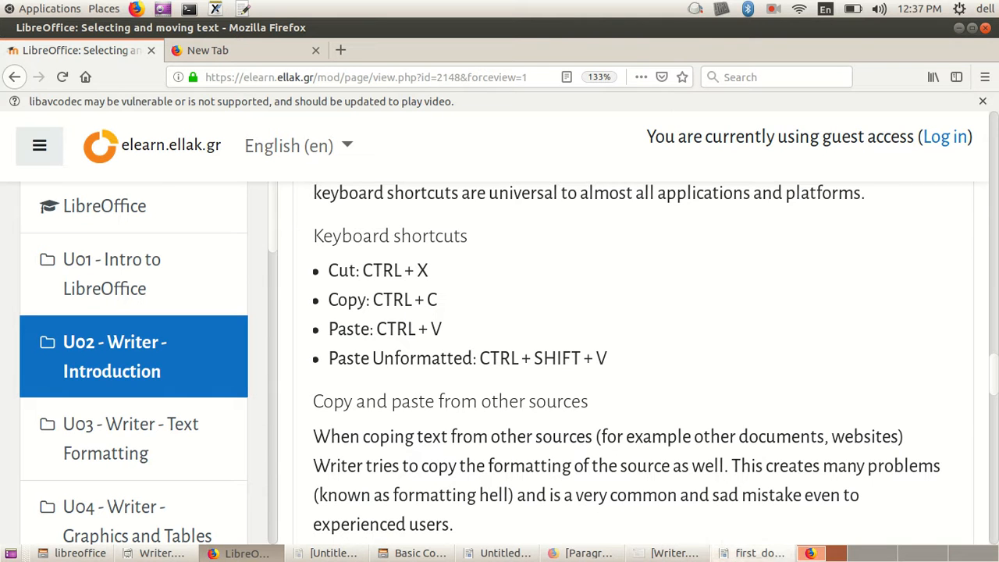
key(alt+Tab)
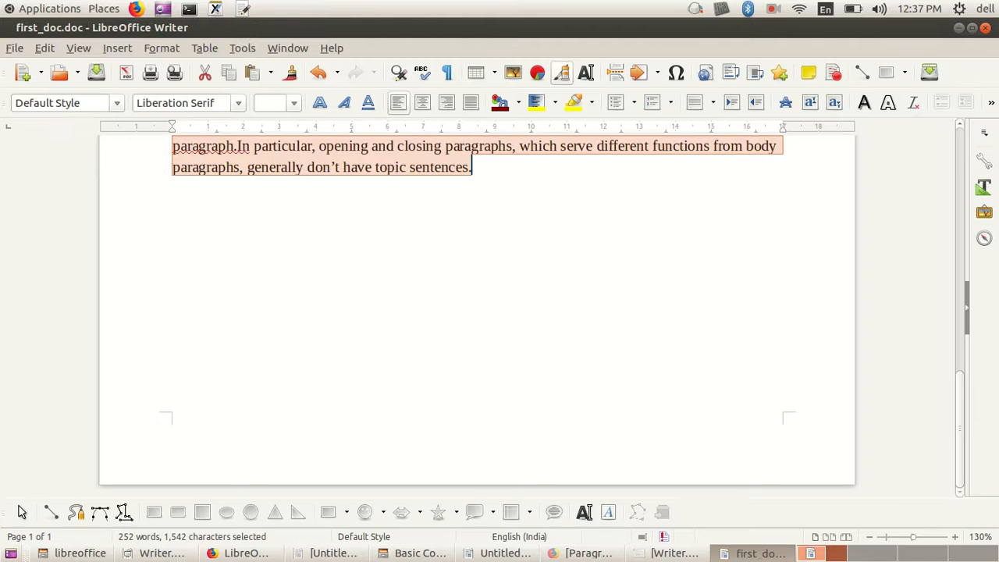
Step: Cut the paragraph beginning "Probably the most effective way" below the heading "How do I unify my ideas in a paragraph?", and undo the cut
click(270, 381)
drag(172, 183, 359, 204)
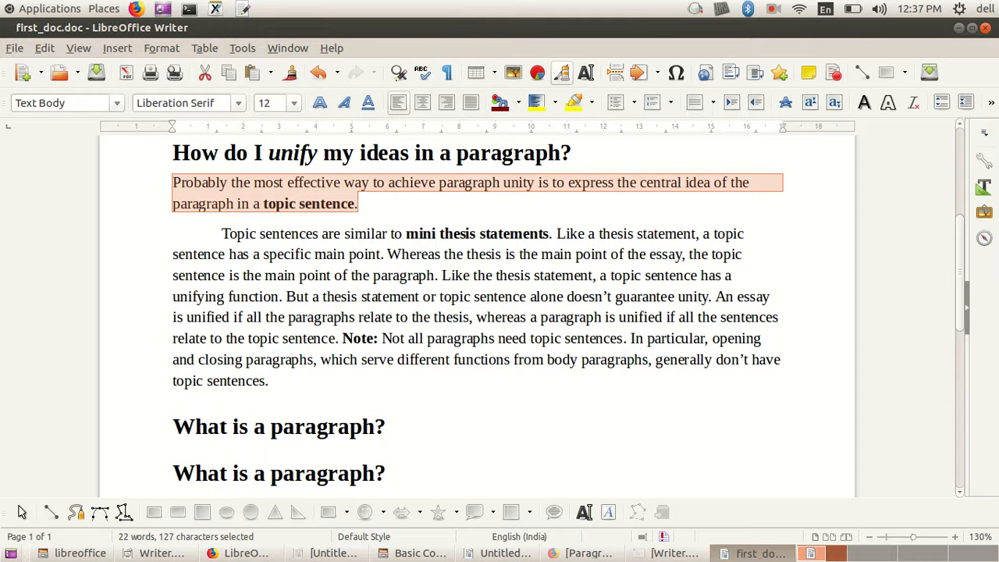
key(Delete)
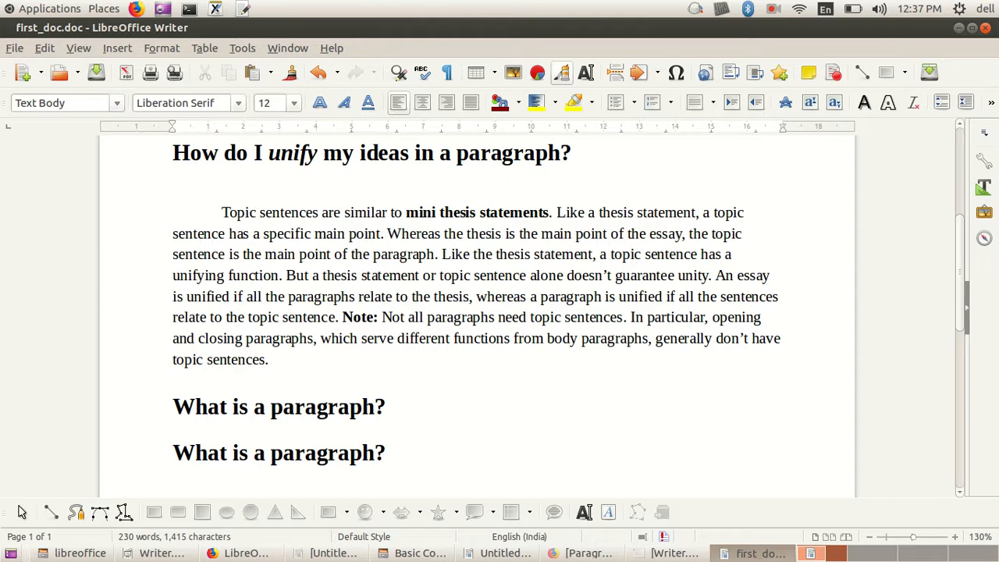
key(ctrl+z)
key(ctrl+c)
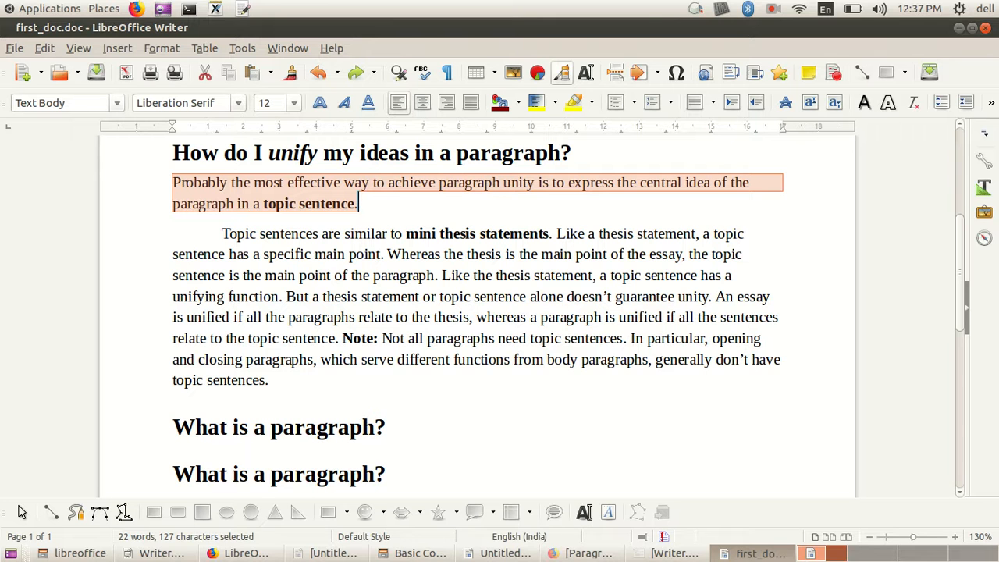
Step: Paste the "Probably the most effective way" paragraph at the end of the document, leaving a blank line after the last sentence
scroll(499, 312, down, 10)
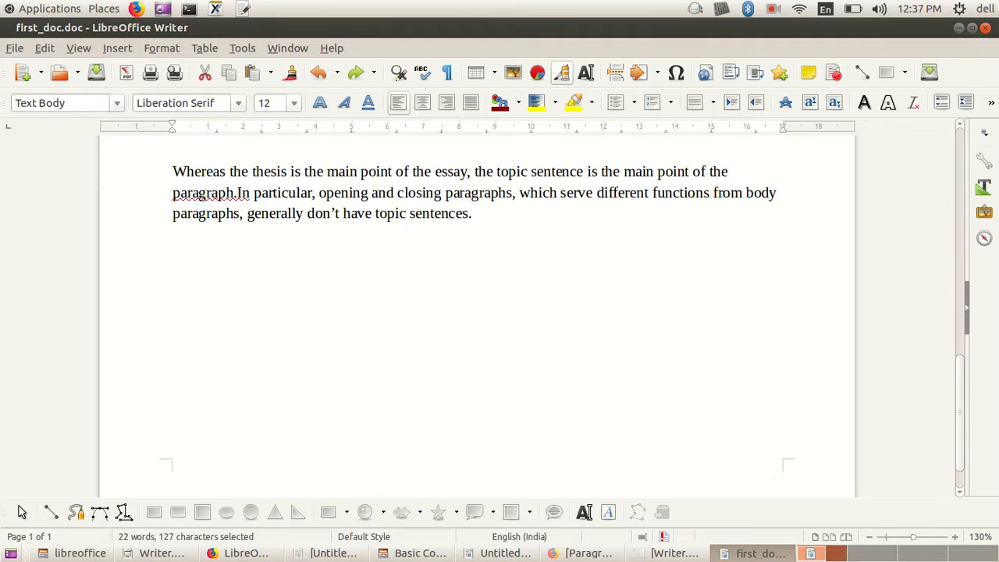
scroll(500, 313, down, 1)
click(472, 166)
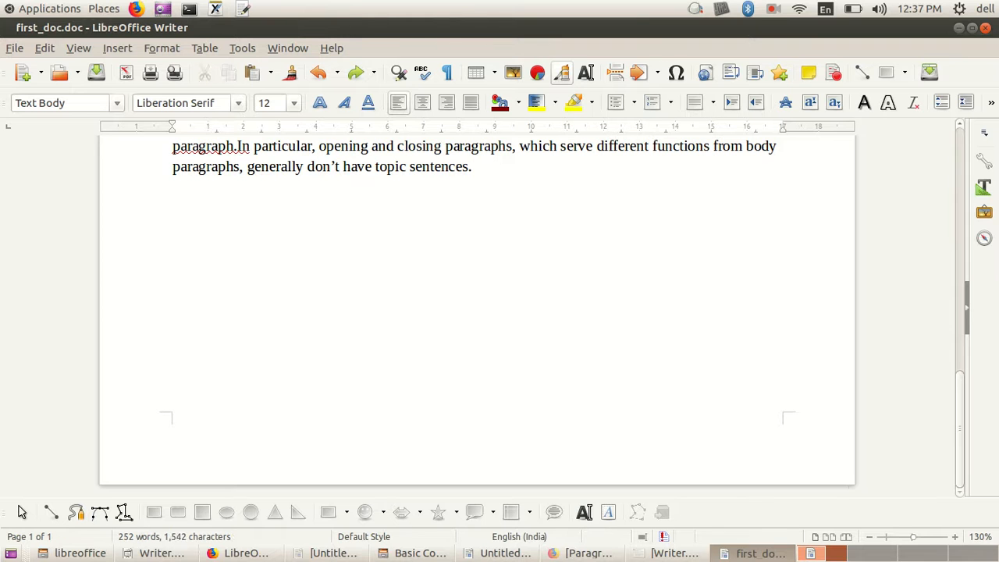
key(Return)
key(Return)
key(ctrl+v)
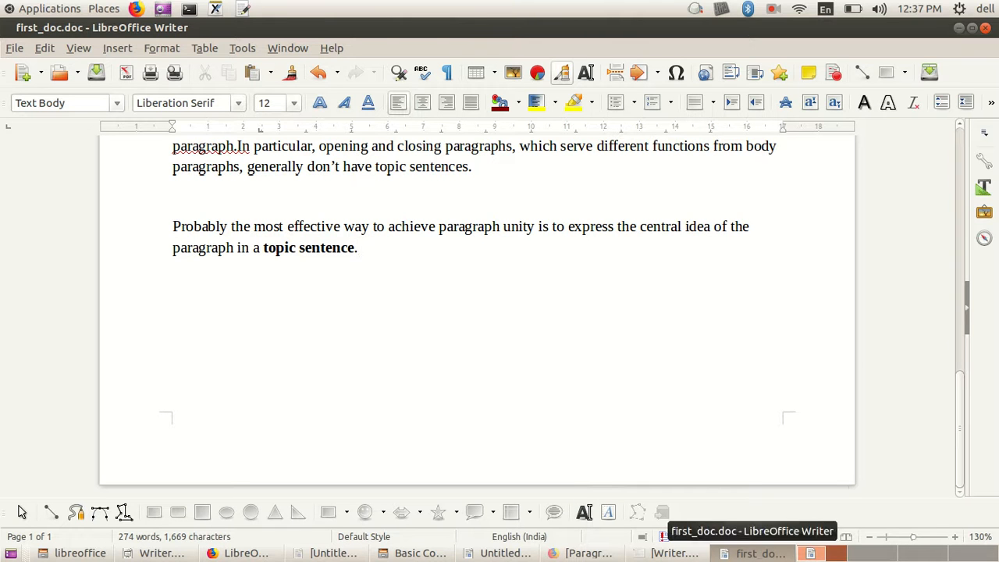
Step: Read the lesson's unformatted pasting, Moving and copying, and Undo and Redo sections in Firefox, and return to first_doc.doc in Writer
click(238, 552)
scroll(764, 423, down, 3)
scroll(632, 362, down, 3)
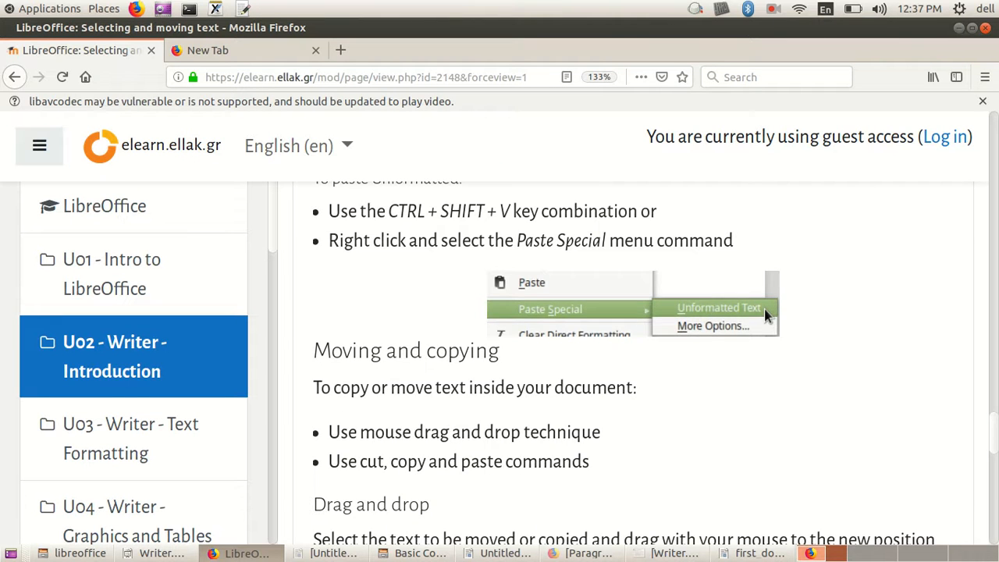
scroll(632, 362, down, 2)
scroll(632, 363, down, 5)
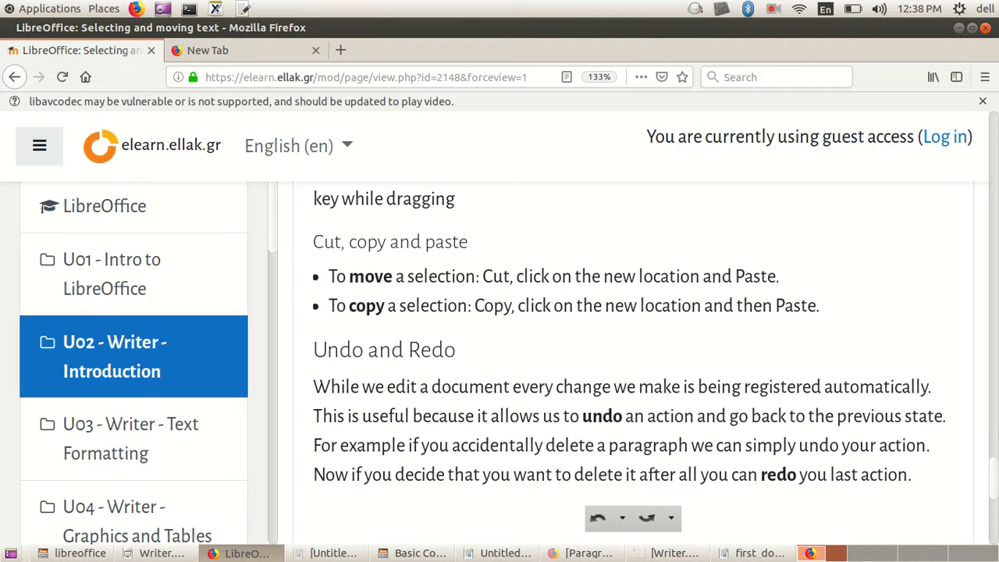
scroll(632, 363, down, 3)
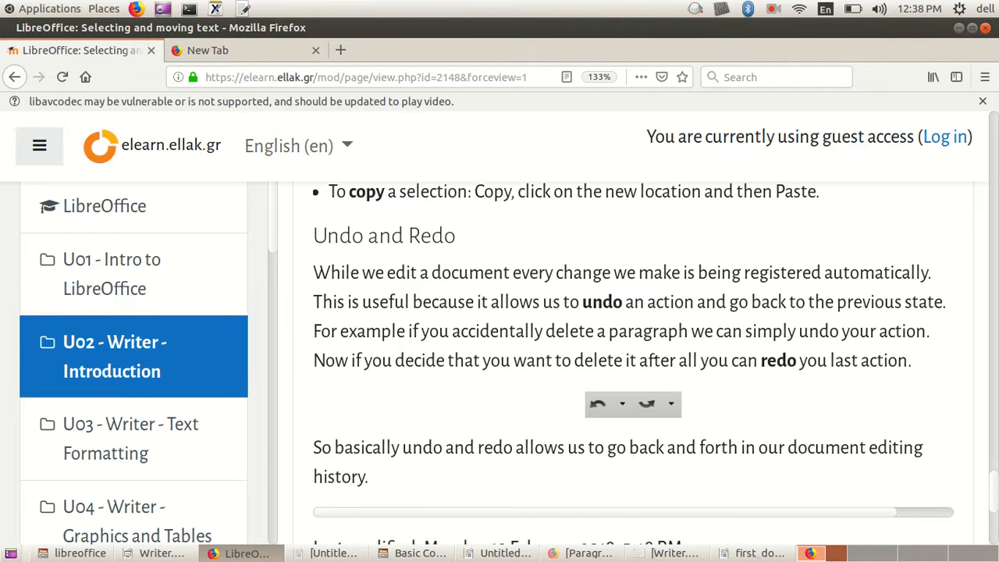
scroll(632, 363, down, 6)
click(754, 552)
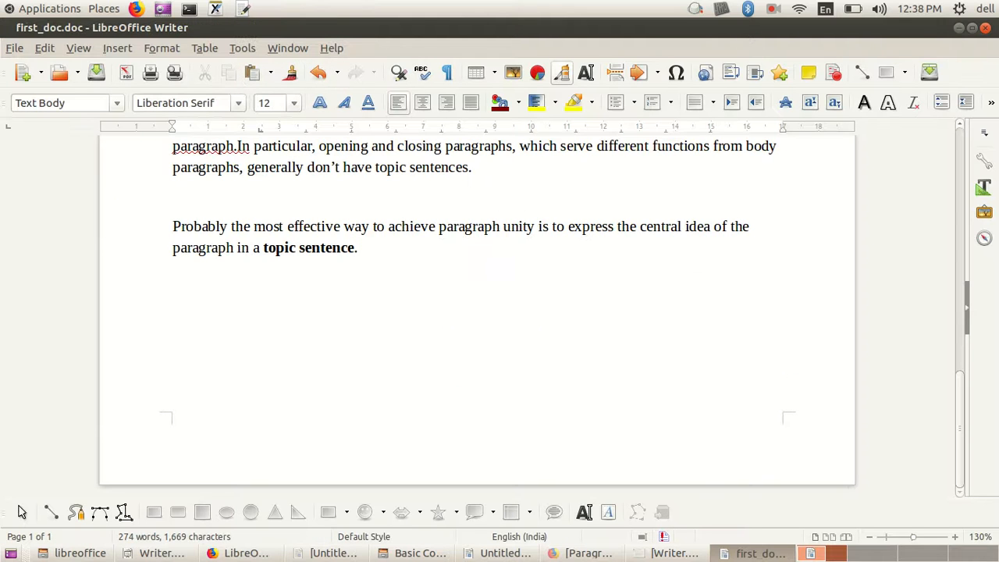
Step: Write "I have created this document today" a few empty lines below the pasted paragraph
scroll(476, 313, up, 3)
scroll(476, 313, down, 2)
key(Return)
key(Return)
key(Return)
text(I )
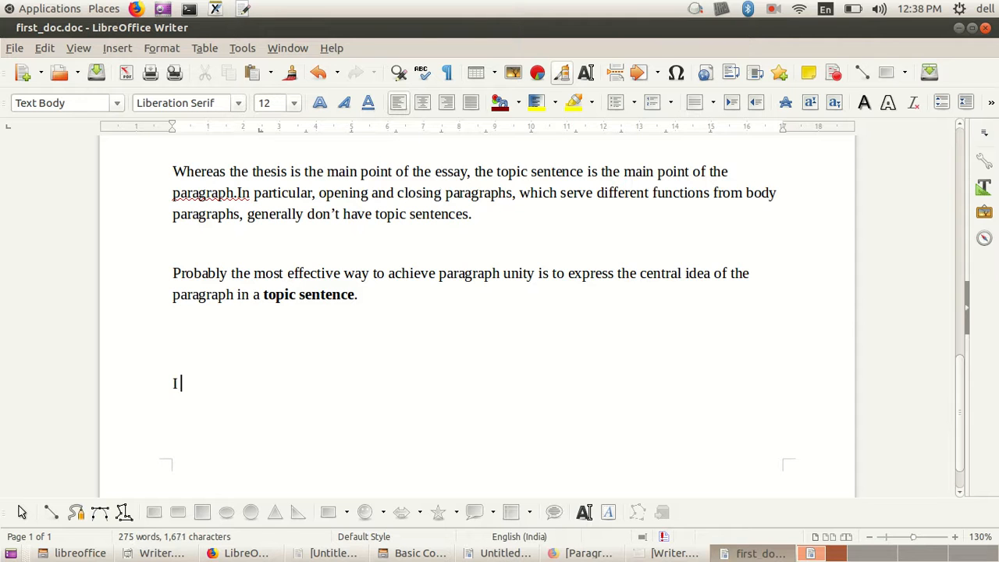
text(have created this docum)
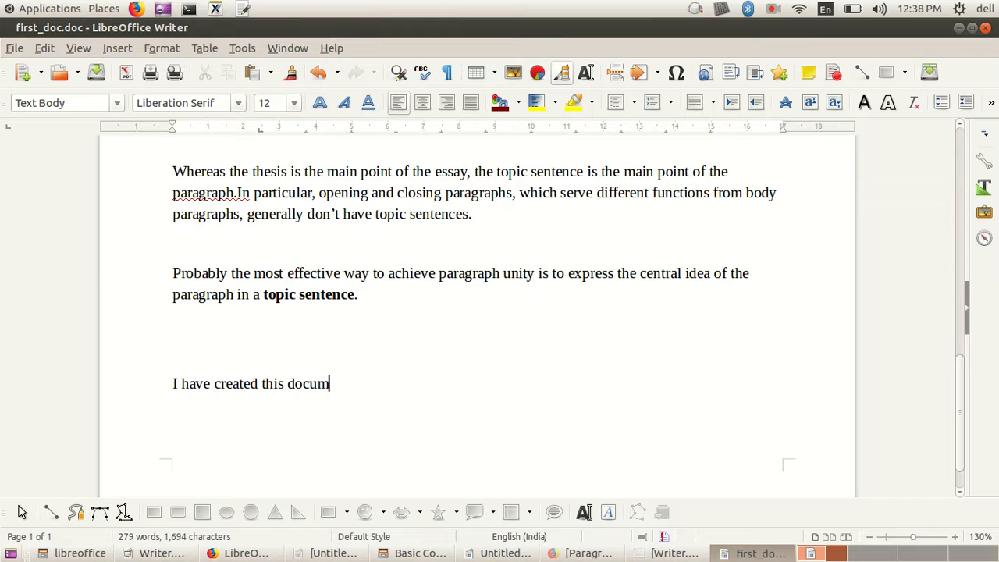
text(en)
key(BackSpace)
text(nt tofy)
key(BackSpace)
key(BackSpace)
text(da)
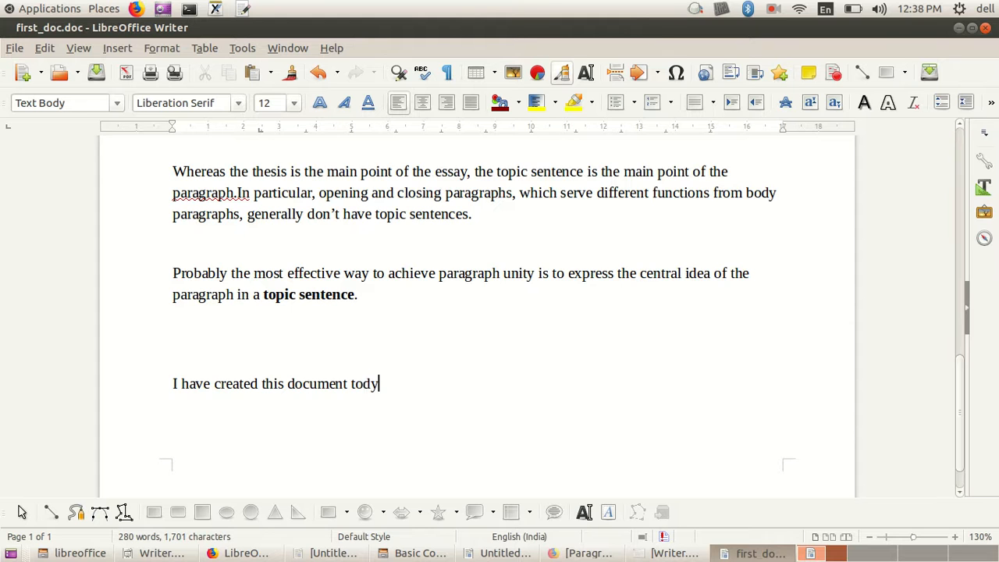
text(y)
Step: Undo the last letters typed in "today" and show the list of actions that can be undone
click(318, 72)
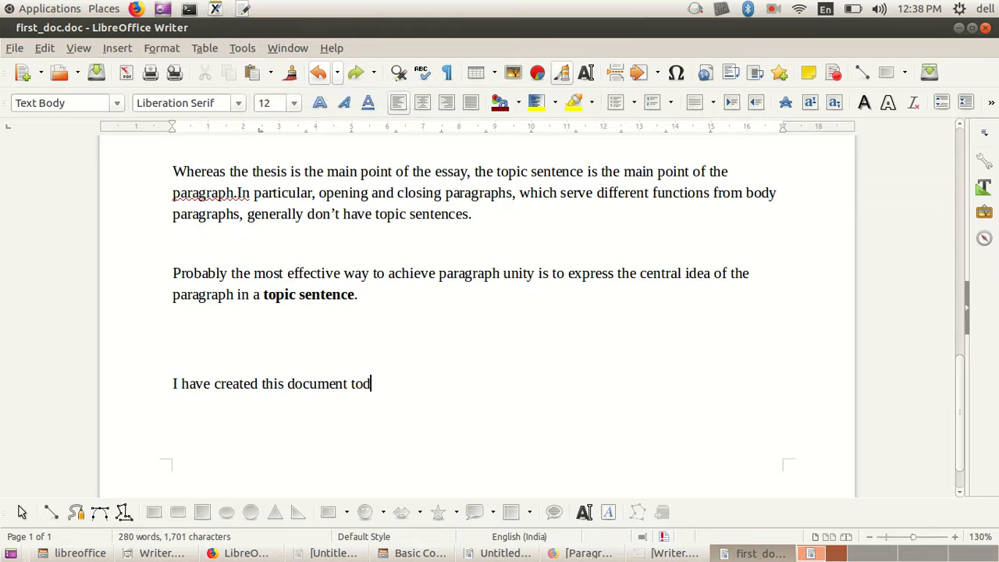
click(317, 73)
click(337, 72)
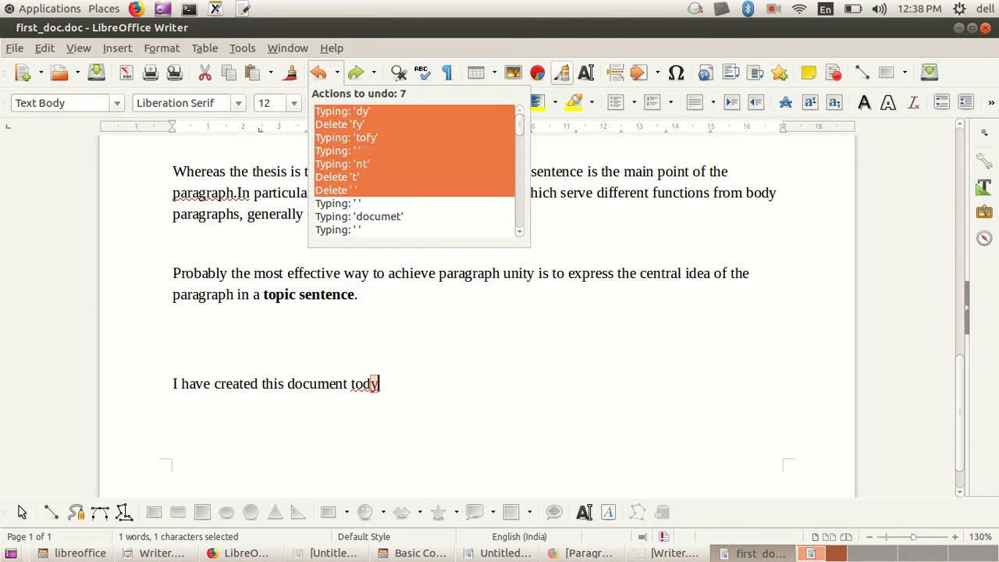
click(344, 190)
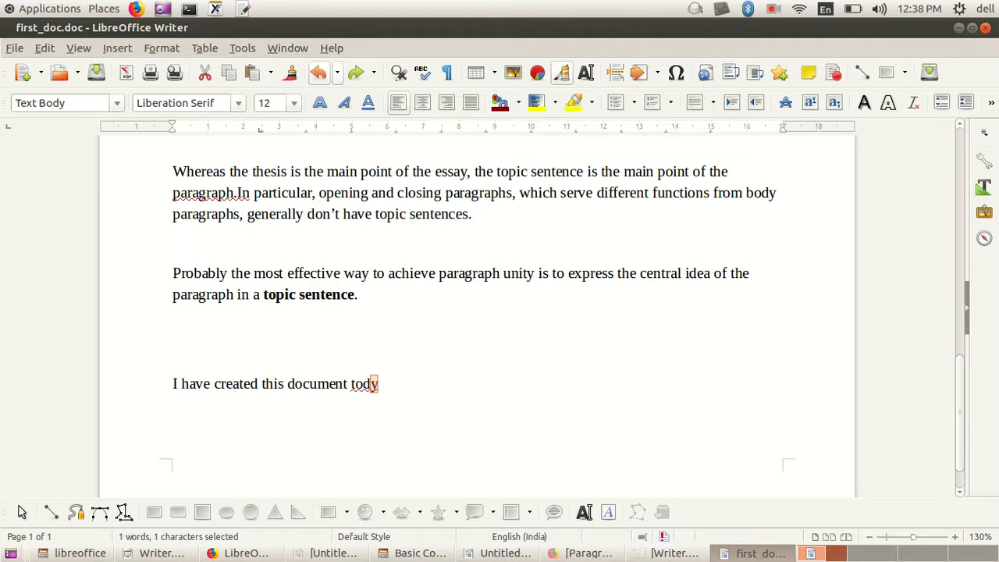
Step: Undo the rest of the sentence and the empty line before it, and view the remaining undo history
click(318, 72)
click(319, 73)
click(319, 72)
click(318, 72)
click(318, 73)
click(319, 73)
click(318, 73)
click(318, 72)
click(319, 73)
click(318, 73)
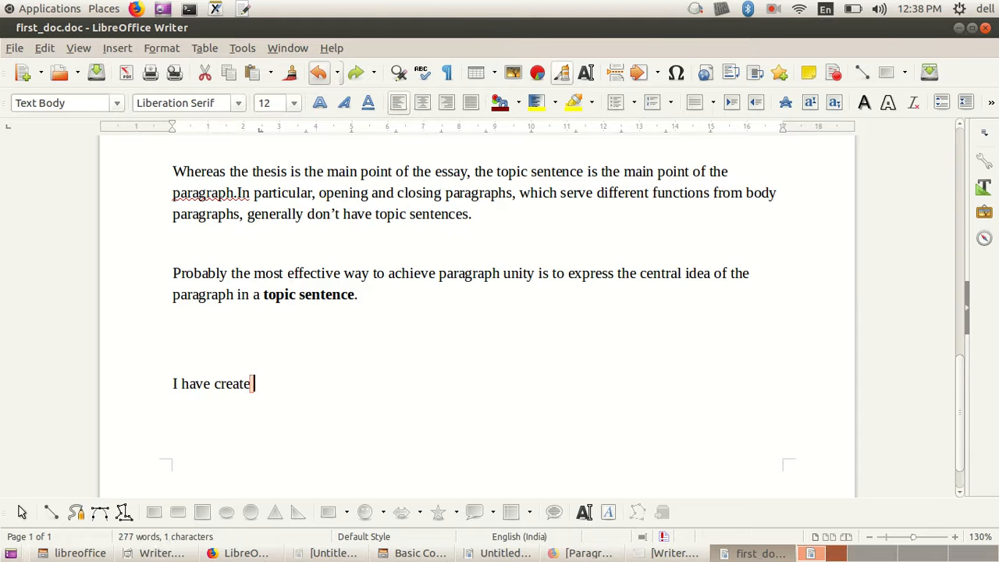
click(319, 73)
click(319, 73)
click(318, 73)
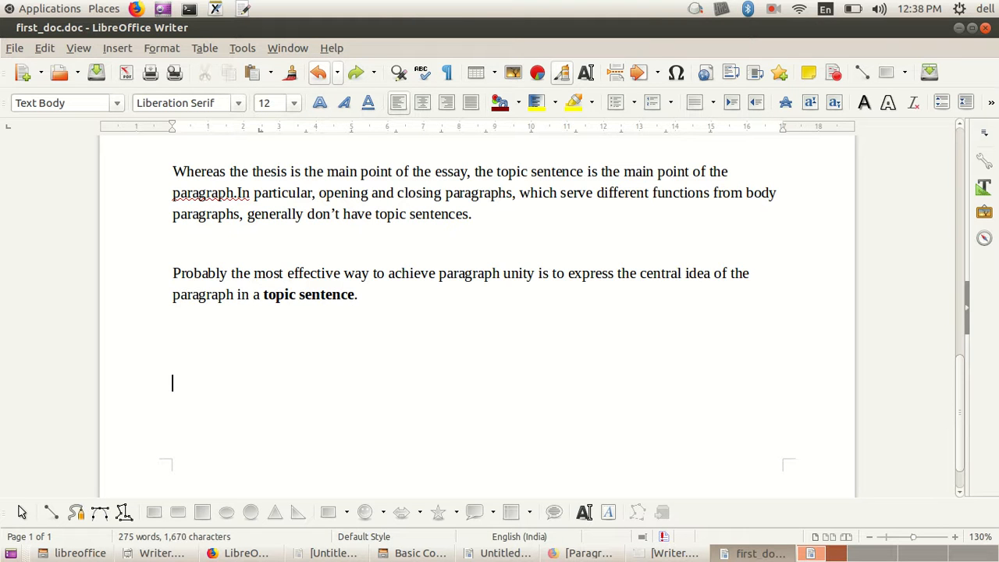
click(337, 72)
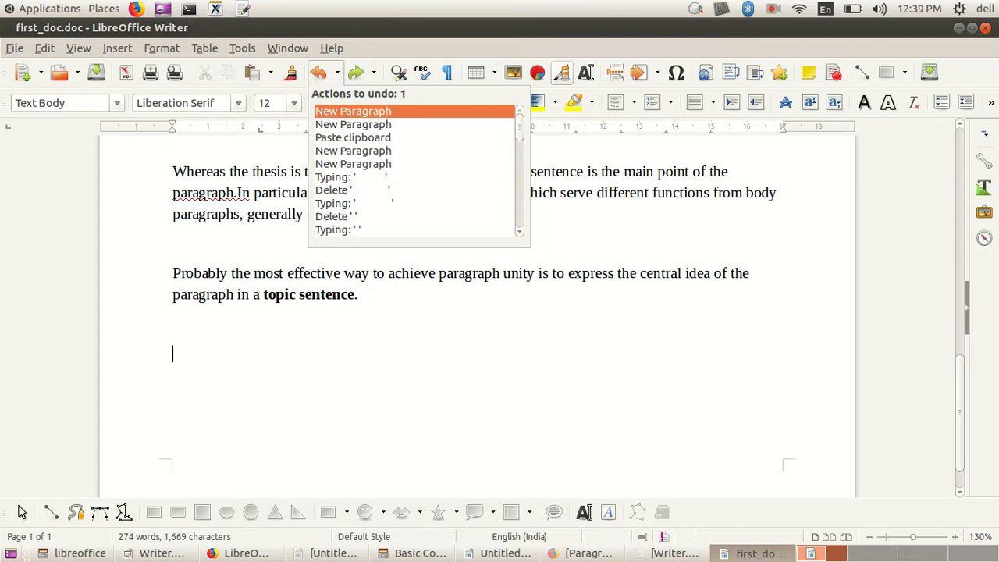
click(299, 512)
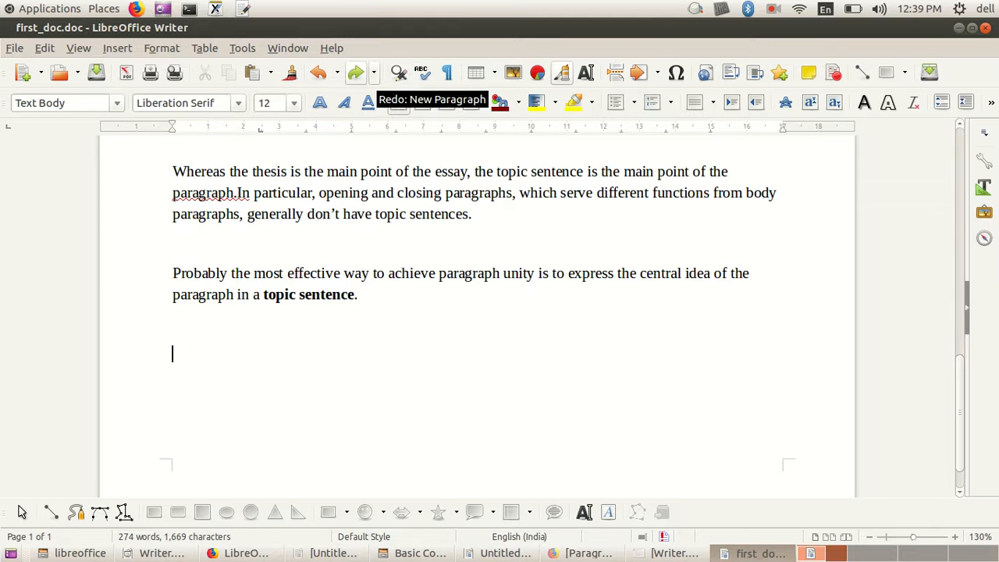
Step: View the redo history, redo all the typing of "I have created this document today", and clear the selection
click(374, 72)
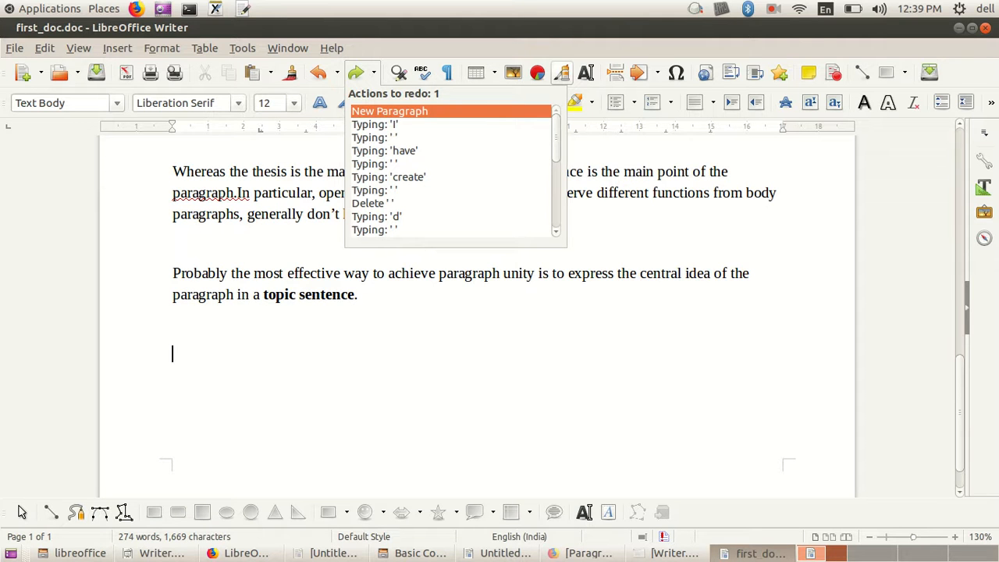
key(Escape)
click(356, 73)
click(356, 73)
click(356, 72)
click(356, 72)
click(356, 72)
click(356, 73)
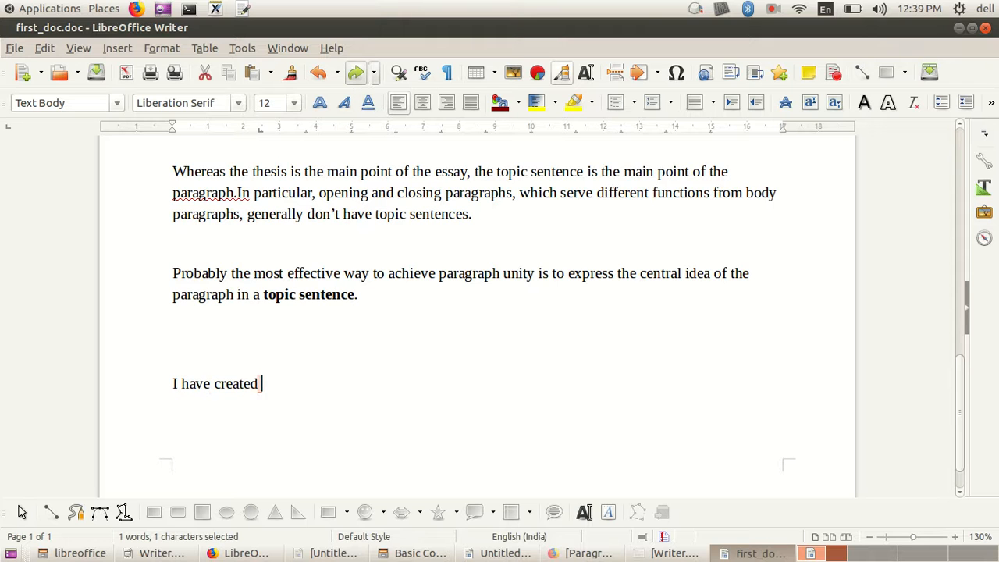
click(355, 73)
click(355, 73)
click(356, 73)
click(356, 73)
click(356, 72)
click(356, 72)
click(356, 73)
click(355, 72)
click(356, 72)
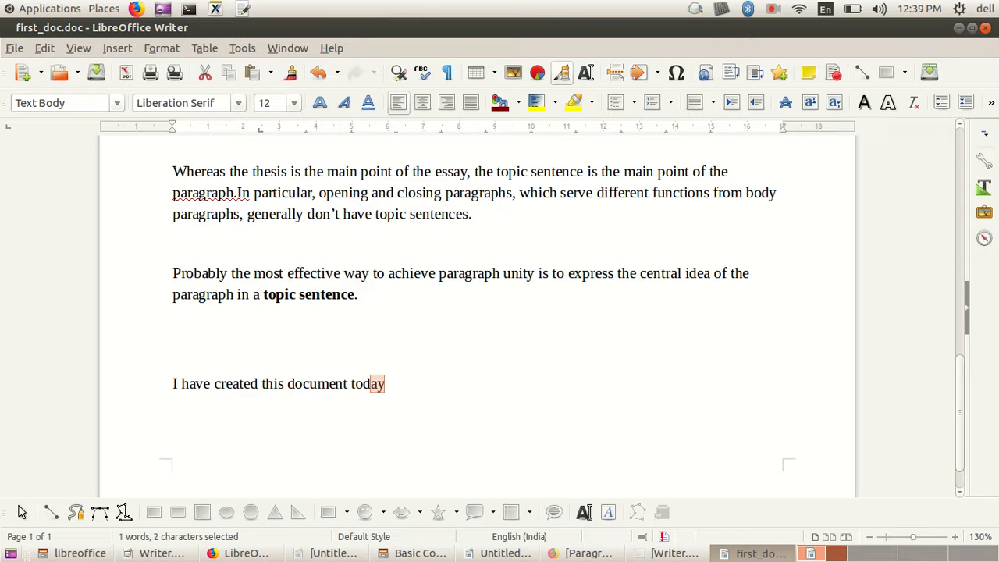
key(Right)
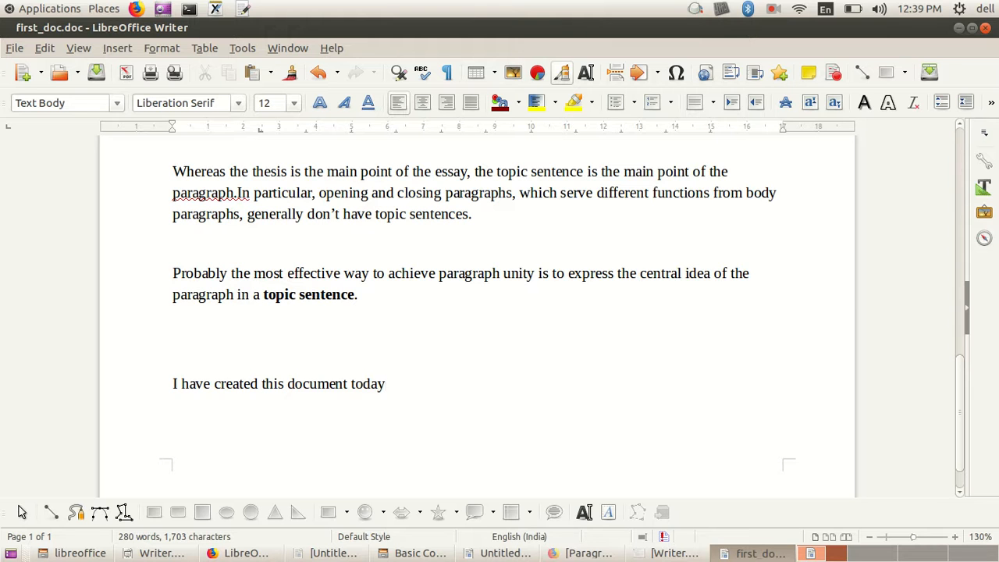
Step: Undo the typing of "I have created this document today" once more, back to the empty line
key(BackSpace)
key(BackSpace)
key(BackSpace)
text(fy)
key(ctrl+z)
key(ctrl+z)
key(ctrl+z)
key(ctrl+z)
key(ctrl+z)
key(ctrl+z)
key(ctrl+z)
key(ctrl+z)
key(ctrl+z)
key(ctrl+z)
key(ctrl+z)
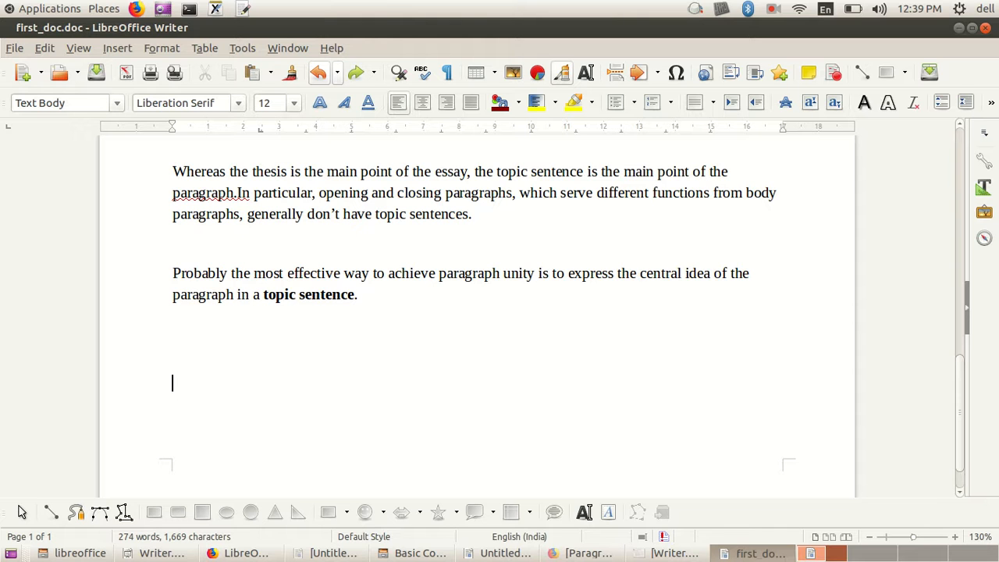
Step: Redo the undone typing until the line reads "I have created this document today" again
text(I have)
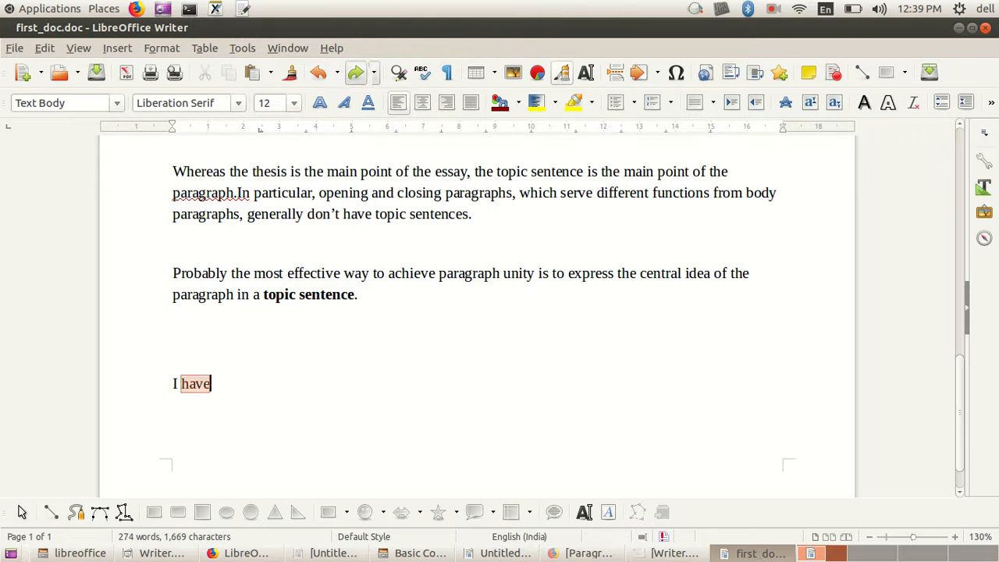
text( created this document tofy)
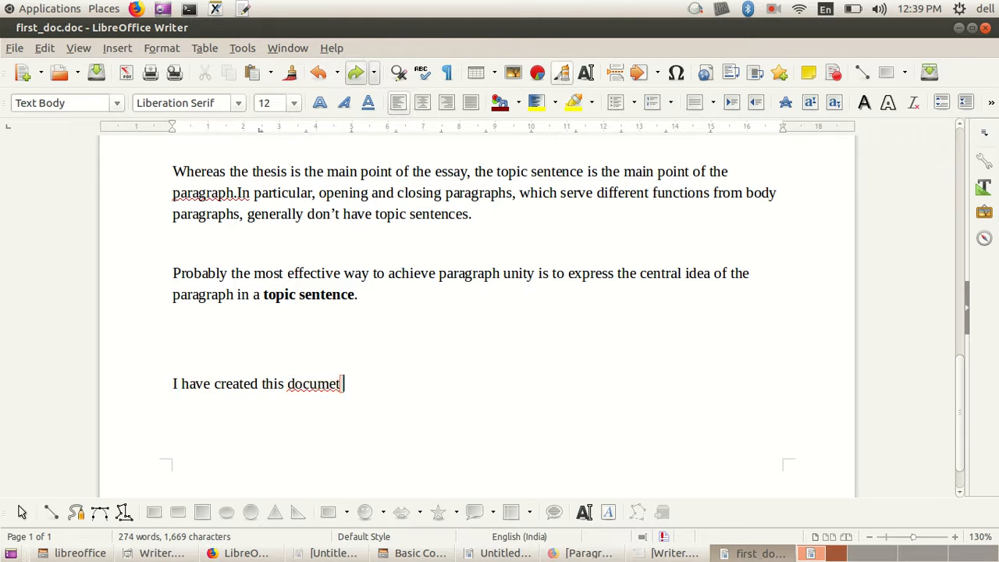
key(BackSpace)
key(BackSpace)
text(d)
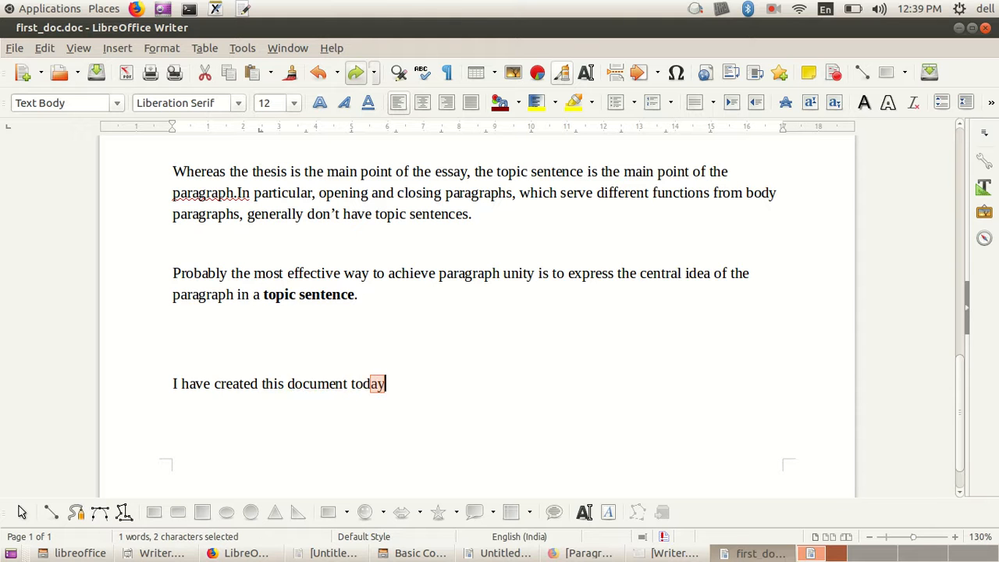
Step: Clear the text selection, switch to the lesson page in Firefox and review its sections on pasting unformatted text and Cut Copy and Paste
key(Return)
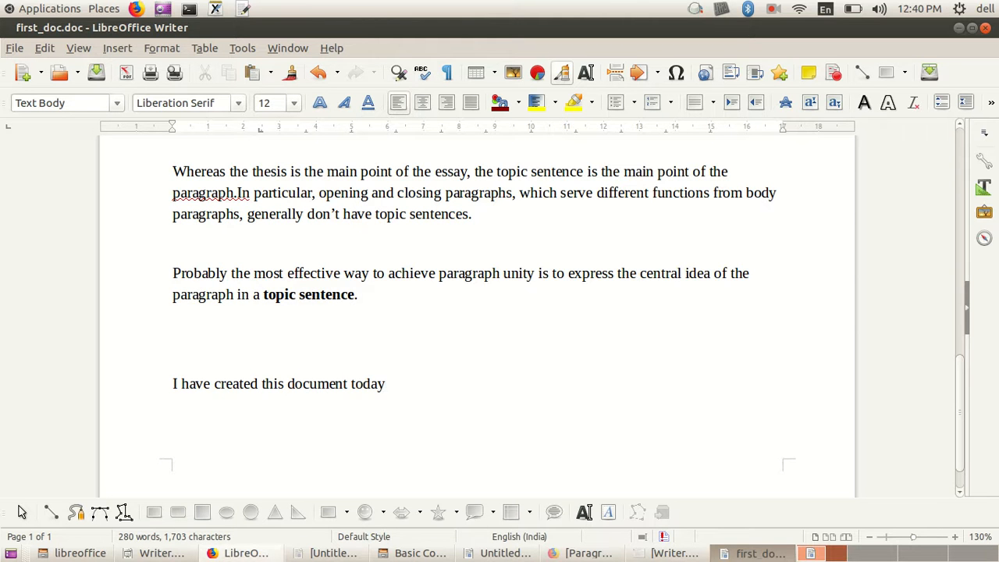
click(238, 553)
scroll(632, 363, up, 10)
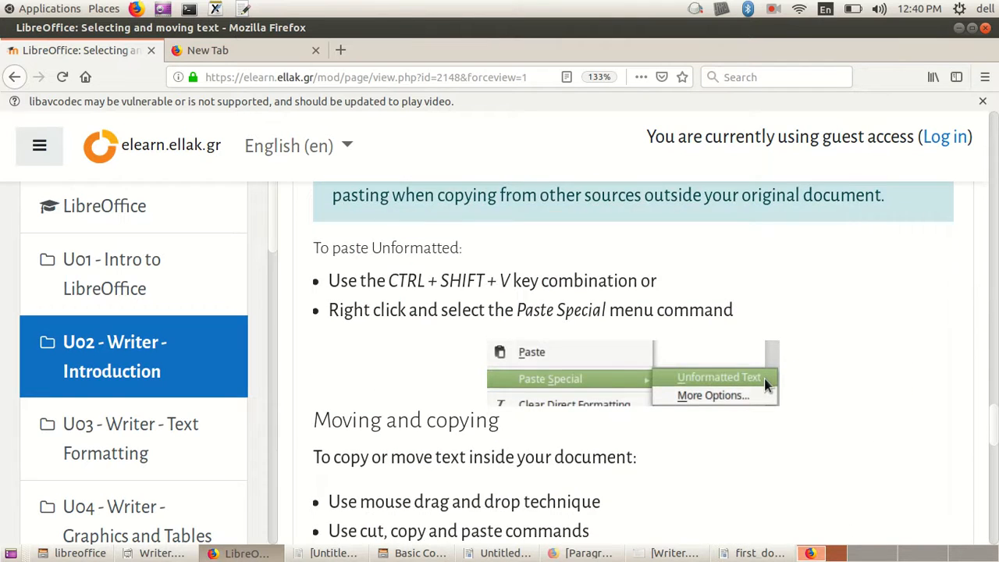
scroll(764, 379, down, 6)
scroll(632, 363, up, 3)
scroll(632, 363, up, 5)
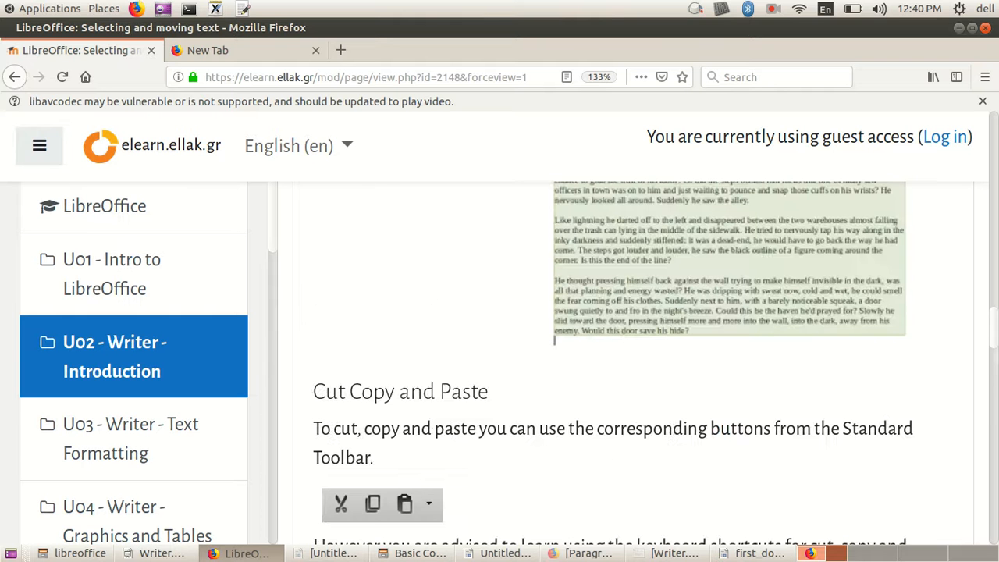
click(773, 9)
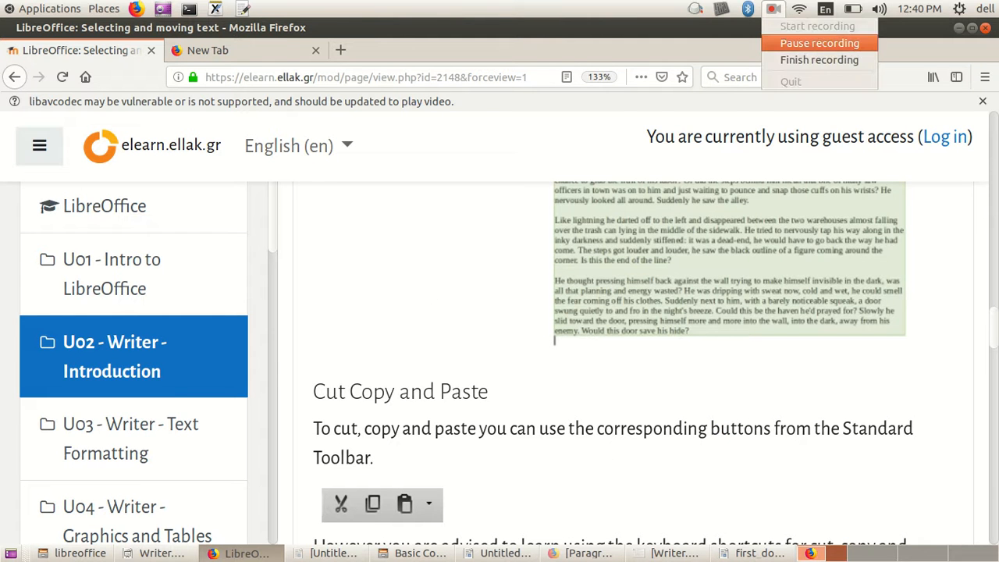
click(819, 60)
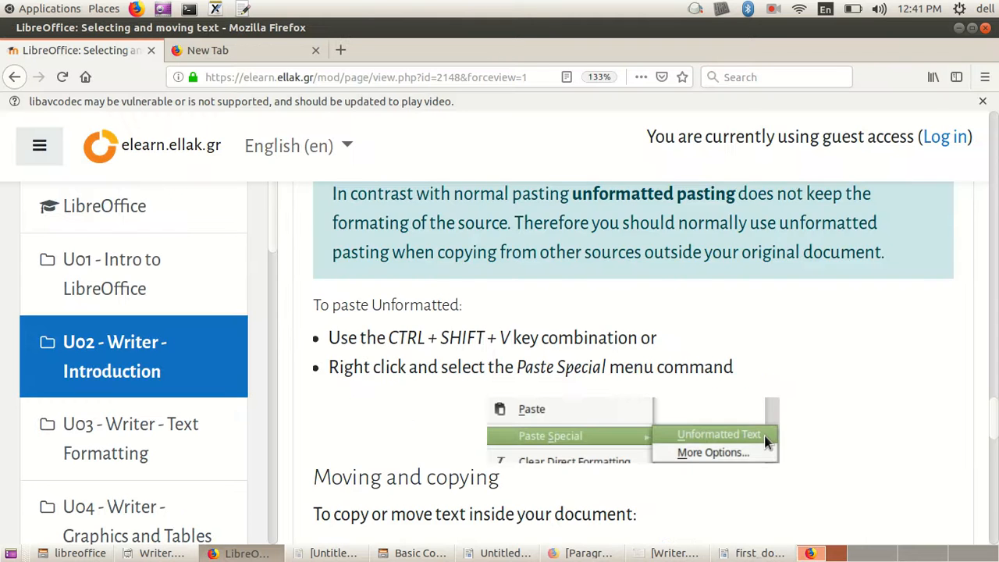
Step: Review the lesson's keyboard shortcuts for cut, copy and paste, and highlight the Paste Unformatted shortcut
scroll(764, 436, up, 4)
scroll(764, 435, up, 3)
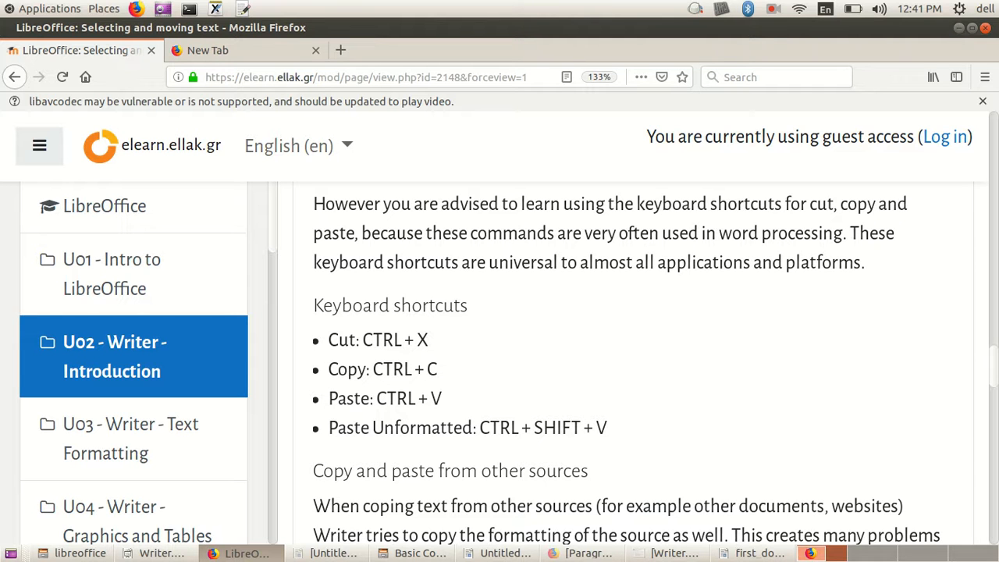
drag(479, 428, 607, 428)
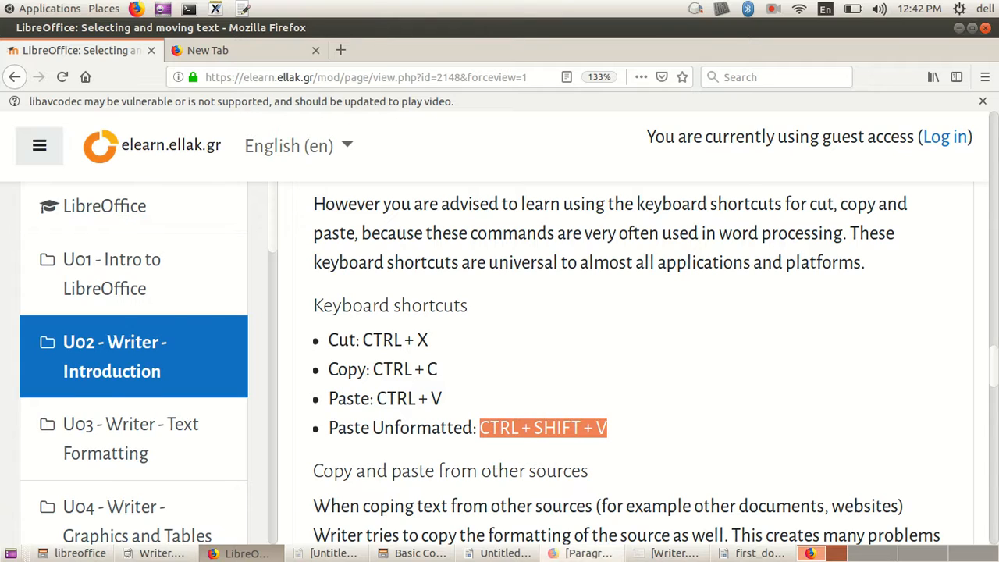
Step: Switch to the Paragraphs writing advice page and copy the heading "How do I develop my ideas in a paragraph?"
click(582, 553)
scroll(499, 318, down, 6)
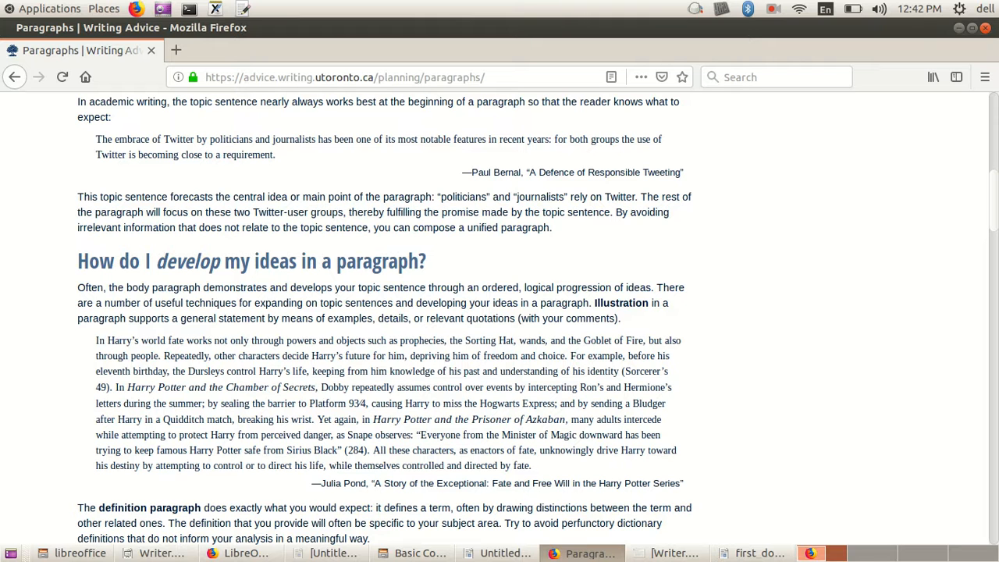
drag(77, 260, 426, 260)
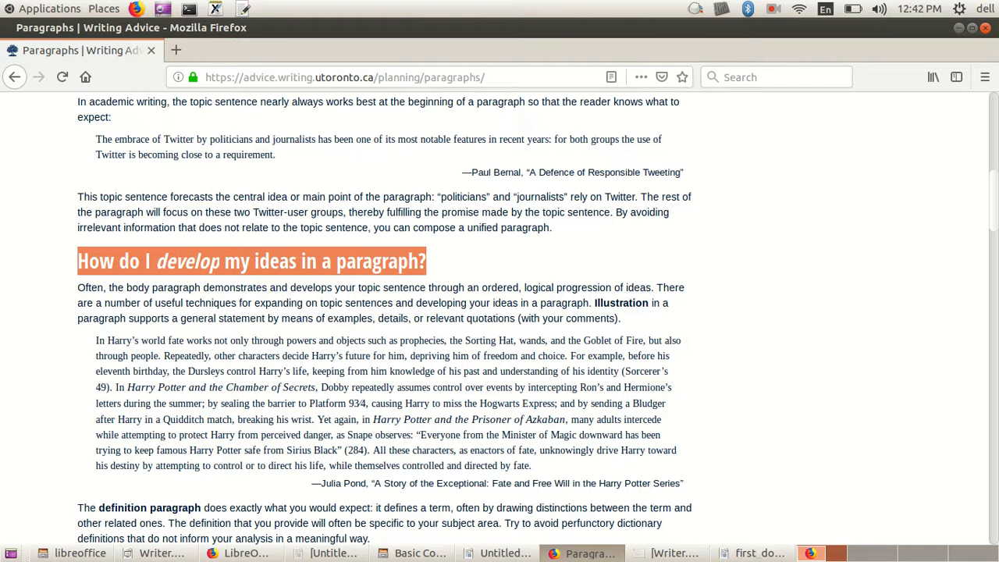
drag(378, 318, 384, 318)
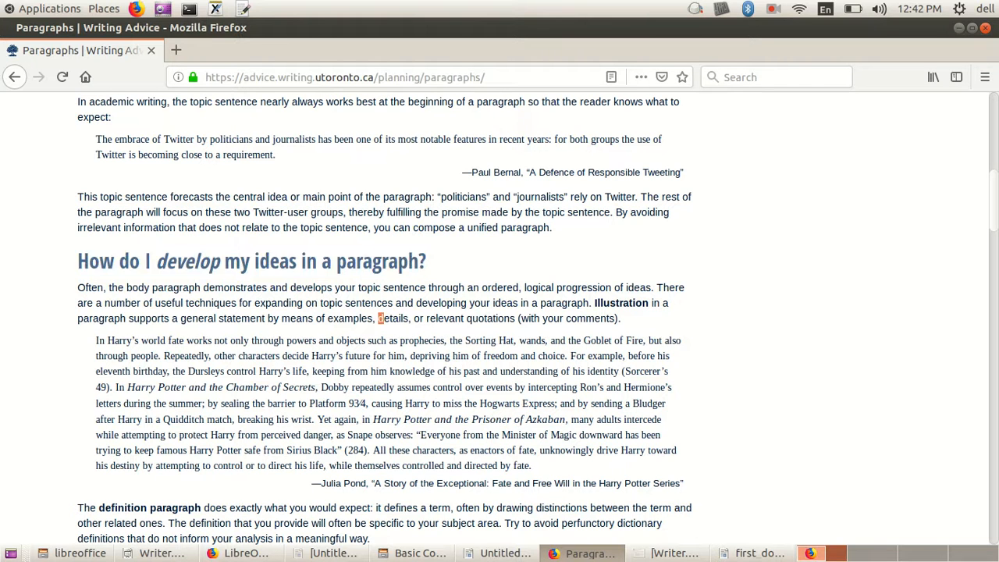
drag(78, 261, 428, 260)
key(ctrl+c)
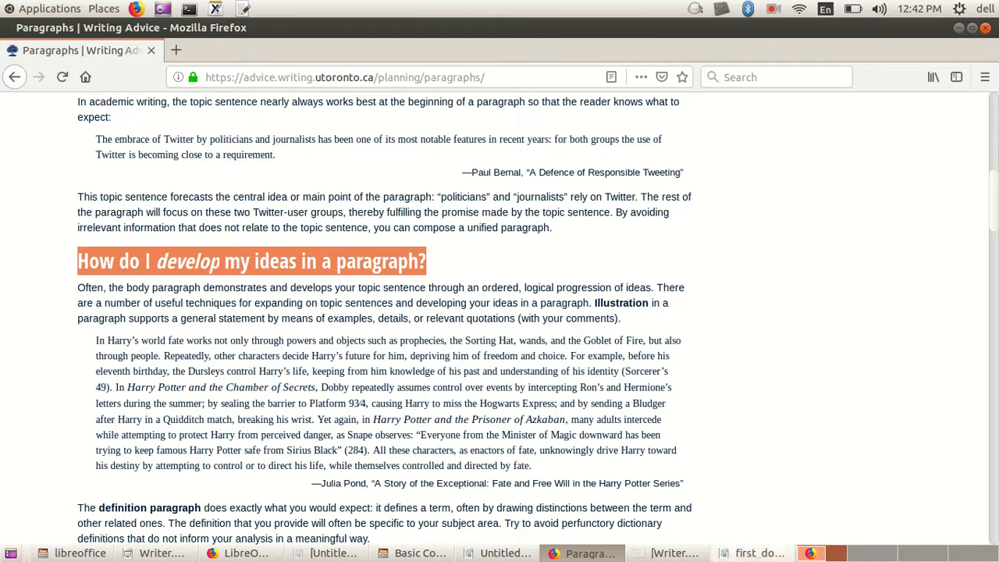
Step: Switch to first_doc.doc in Writer and paste the copied heading with its formatting, three lines below "I have created this document today"
click(753, 553)
scroll(476, 313, down, 9)
scroll(476, 312, up, 2)
click(387, 249)
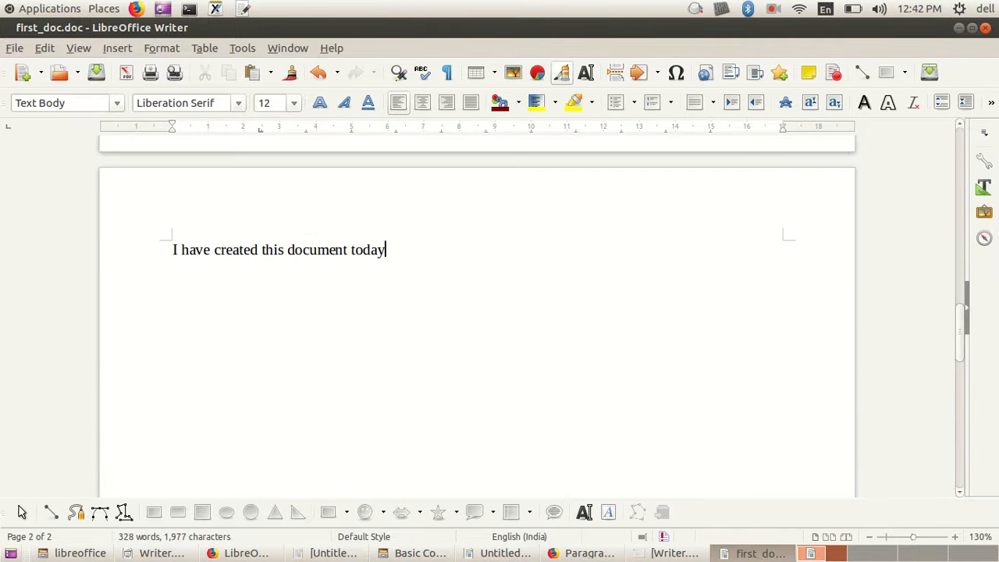
key(Return)
key(Return)
key(Return)
key(ctrl+v)
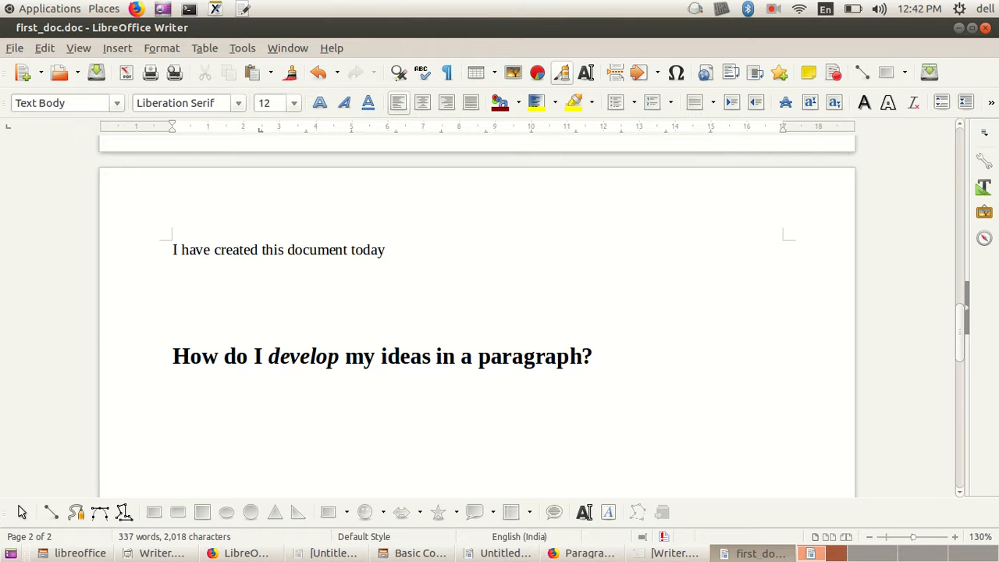
Step: Highlight the pasted heading and its word "develop" to examine the formatting, and return the cursor to the line below
scroll(499, 312, down, 2)
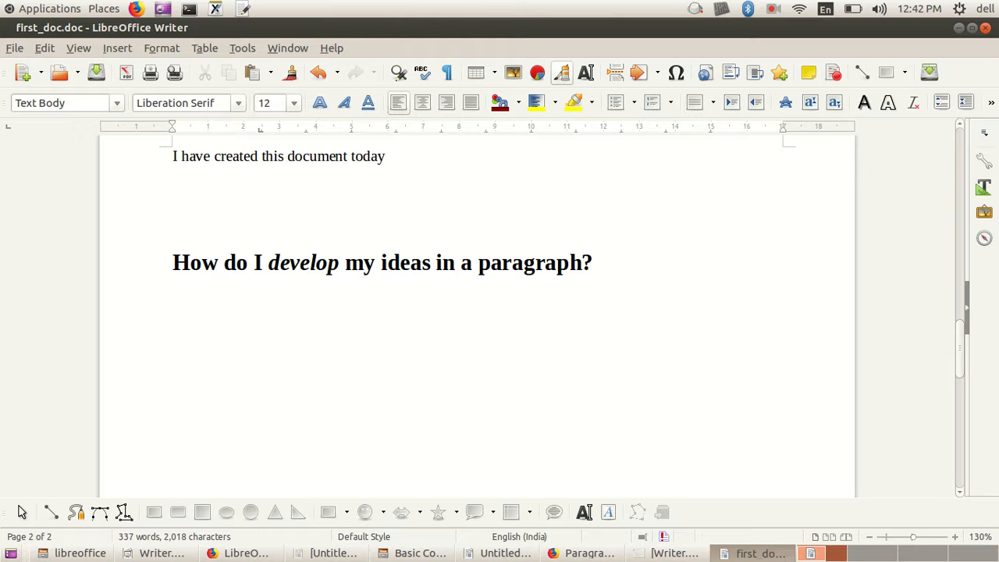
drag(173, 263, 525, 263)
click(173, 292)
drag(268, 263, 340, 263)
click(173, 292)
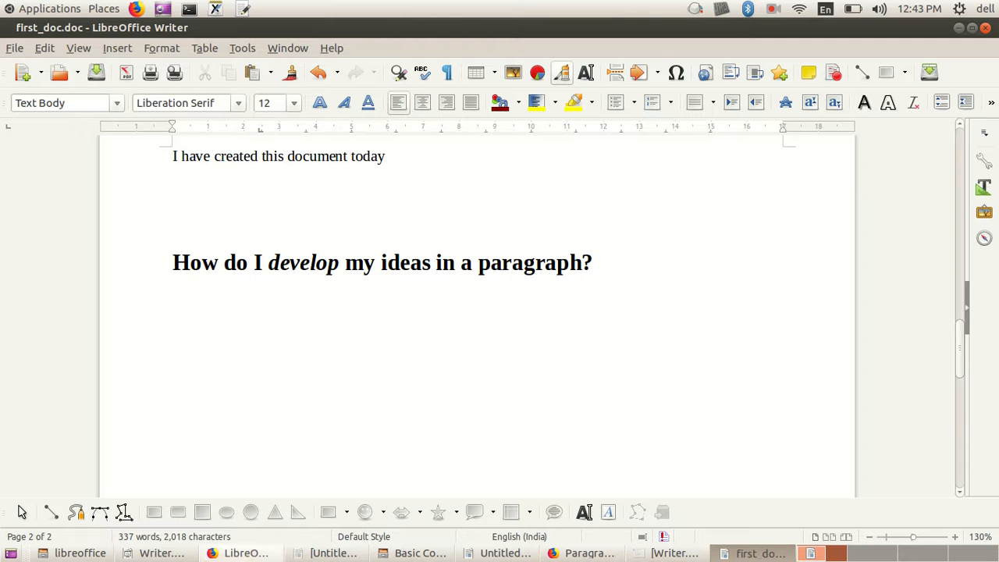
Step: Check the lesson's Paste Unformatted shortcut, paste the heading as unformatted text on the line below the formatted one, and highlight the result
click(240, 553)
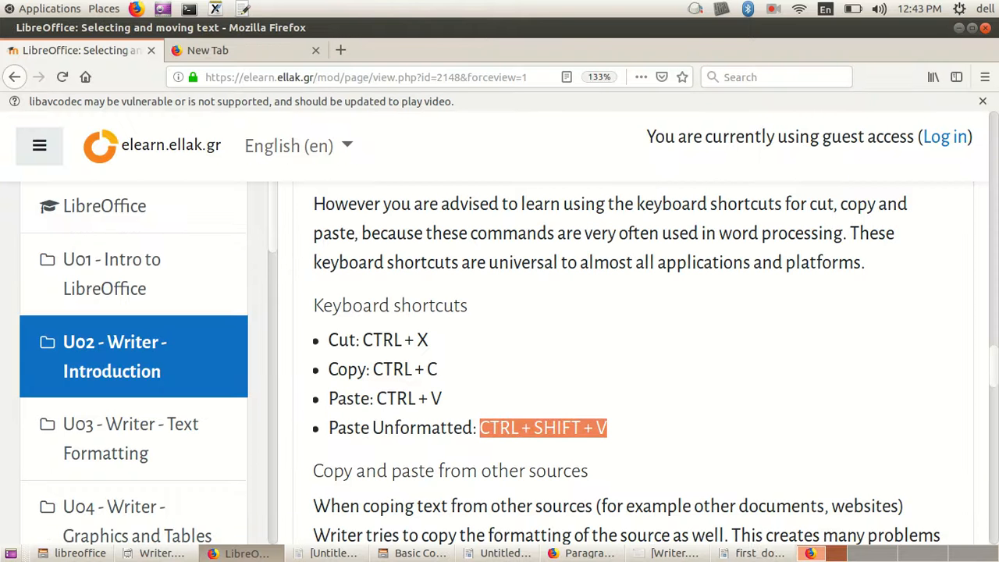
click(753, 552)
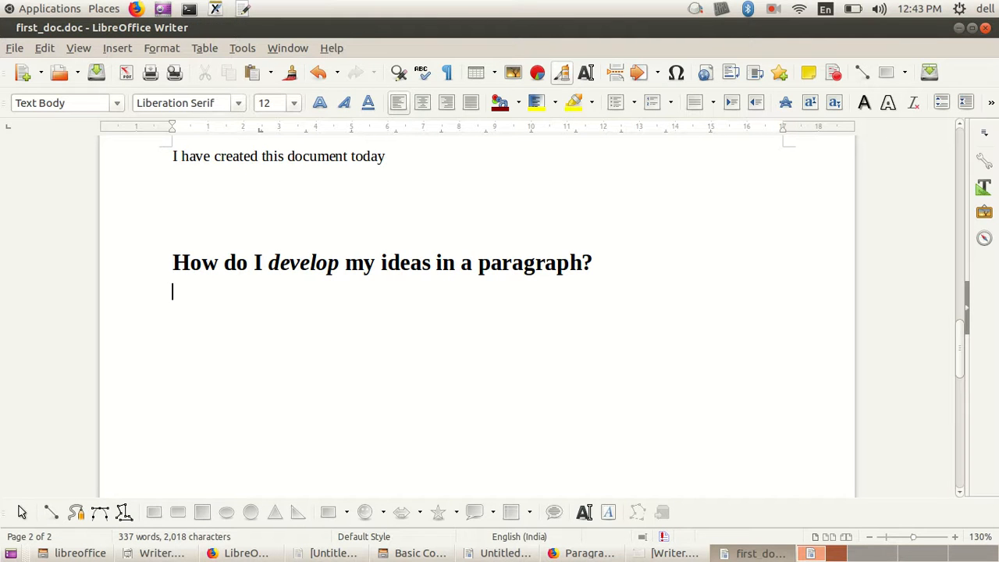
key(ctrl+shift+v)
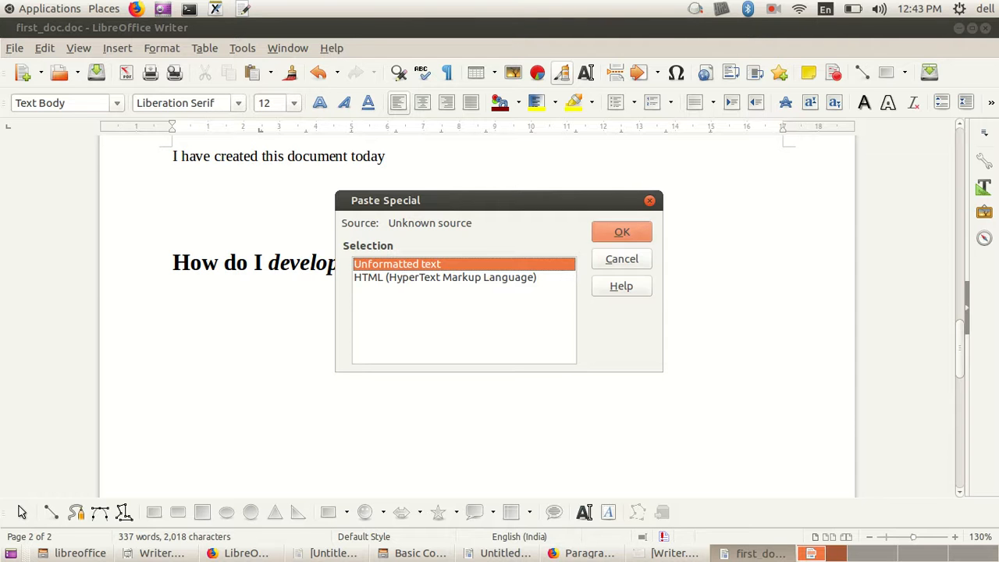
key(Return)
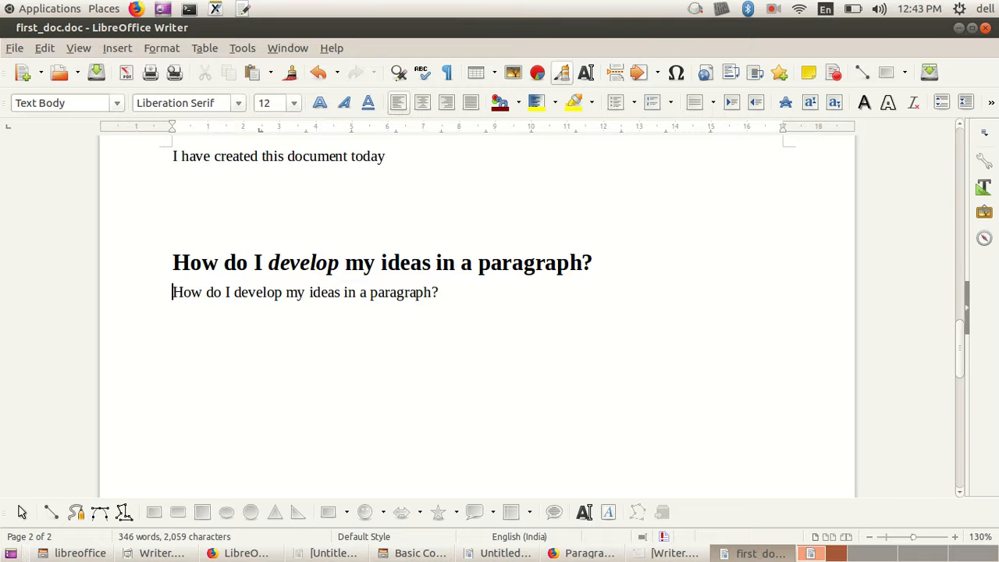
drag(173, 292, 438, 292)
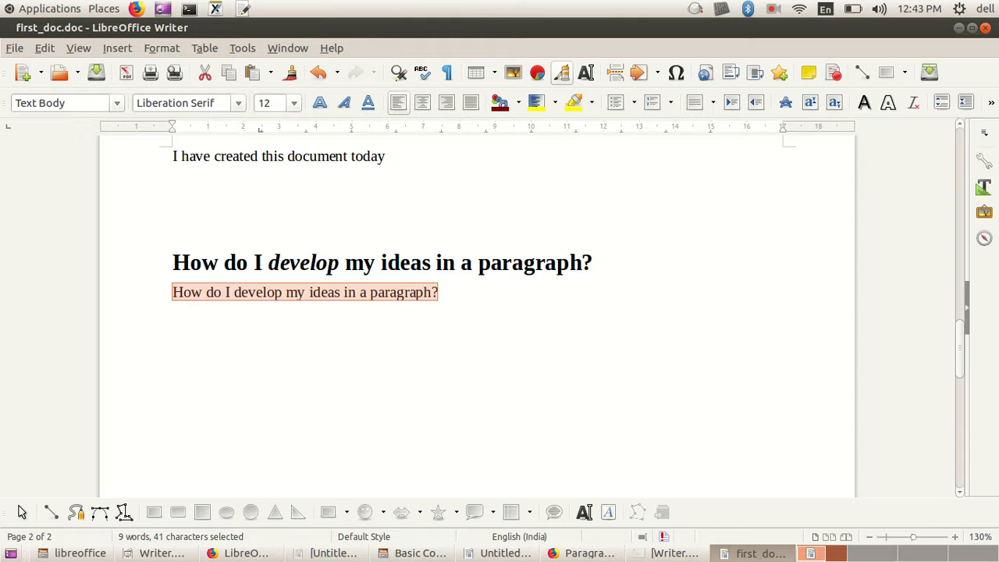
key(Right)
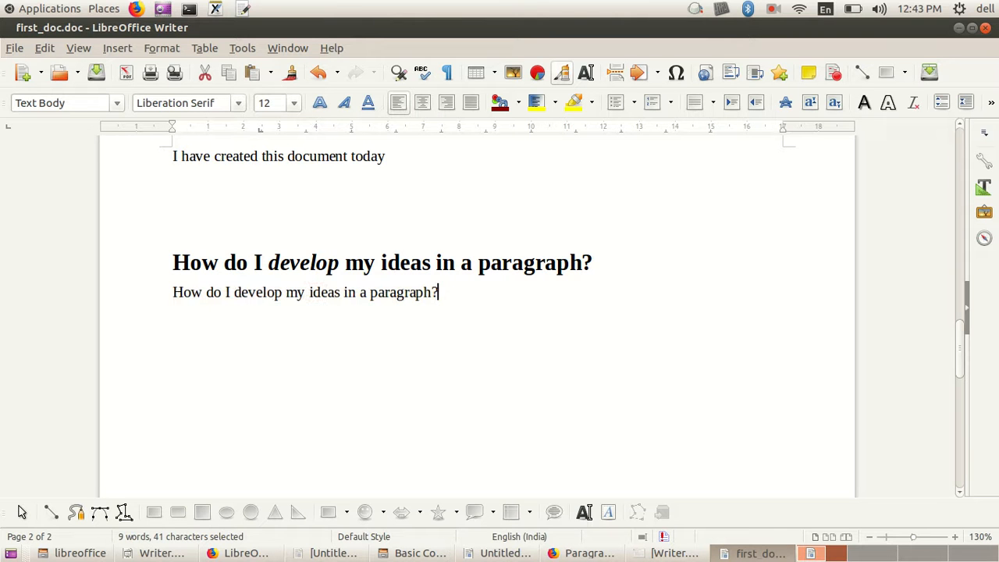
Step: Paste the heading as unformatted text once more on a new line, and select that whole line
key(Return)
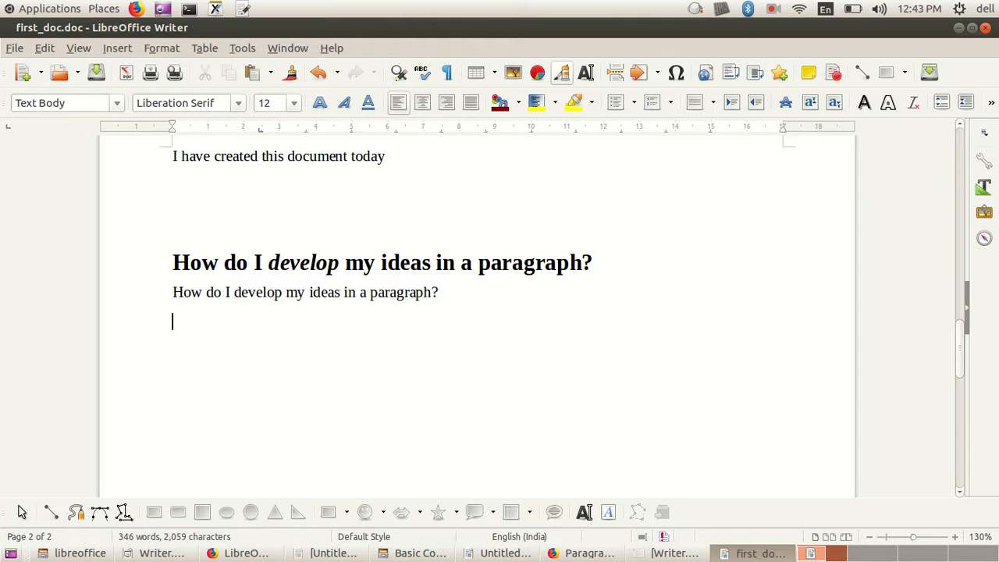
key(ctrl+shift+v)
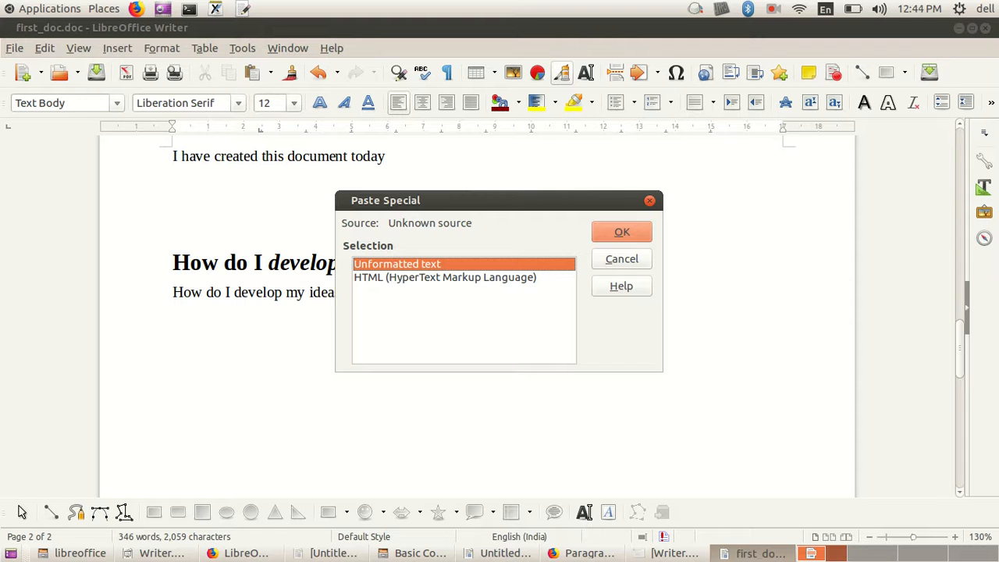
key(Return)
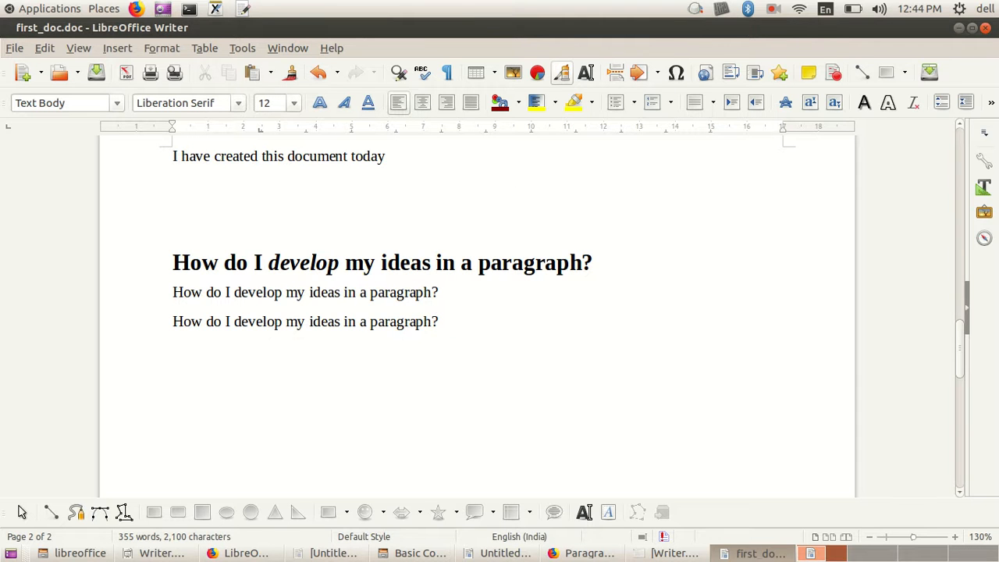
key(shift+Home)
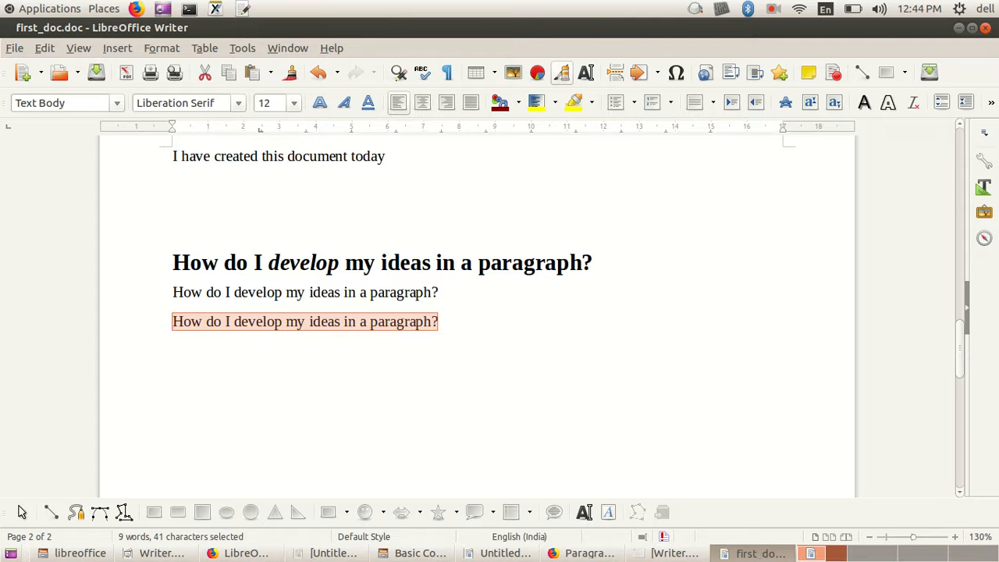
click(773, 9)
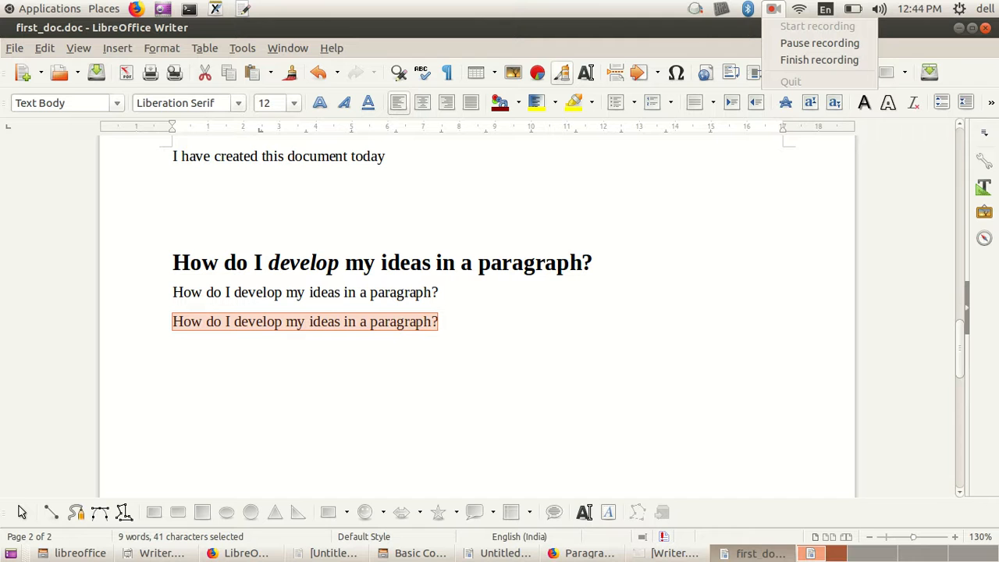
click(820, 60)
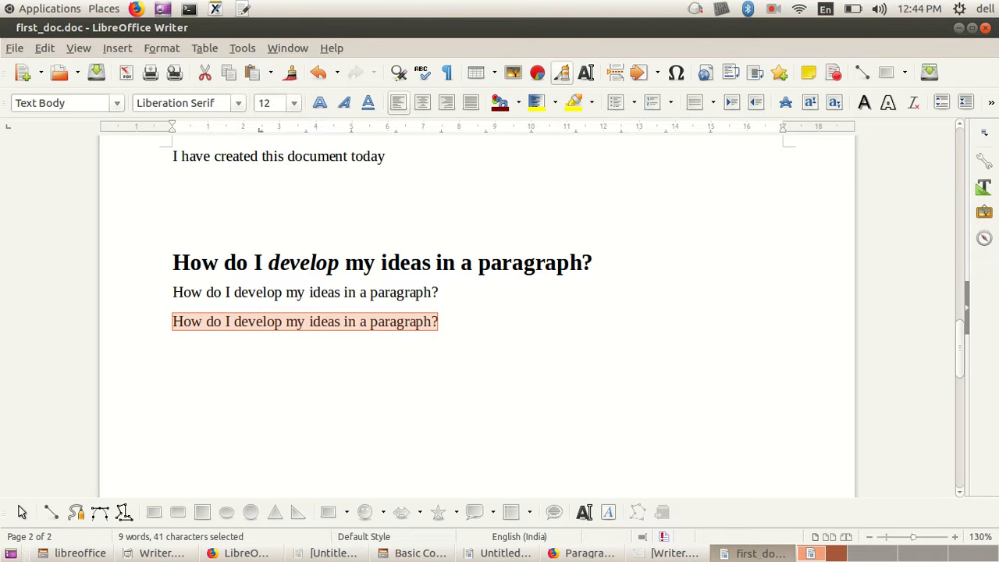
click(773, 9)
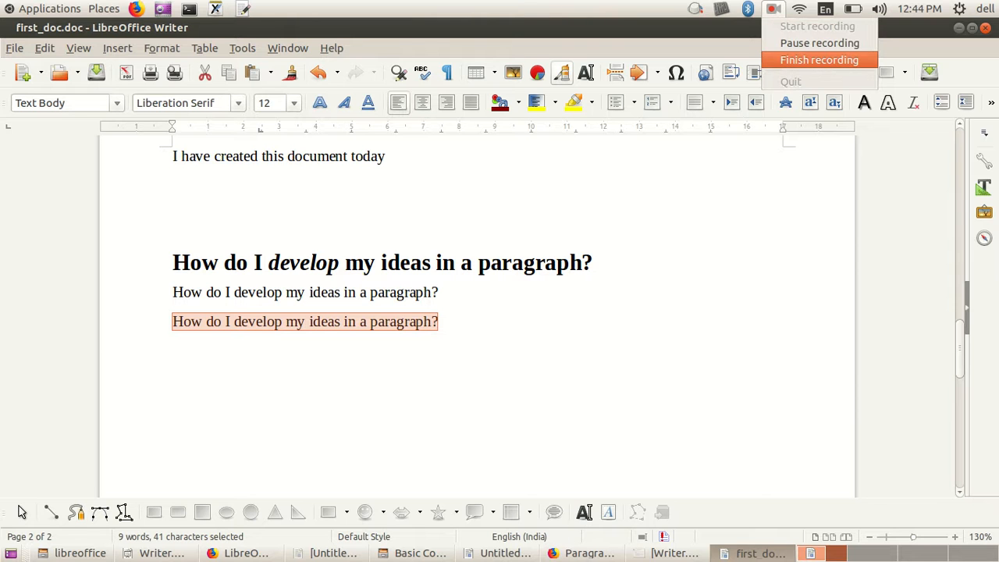